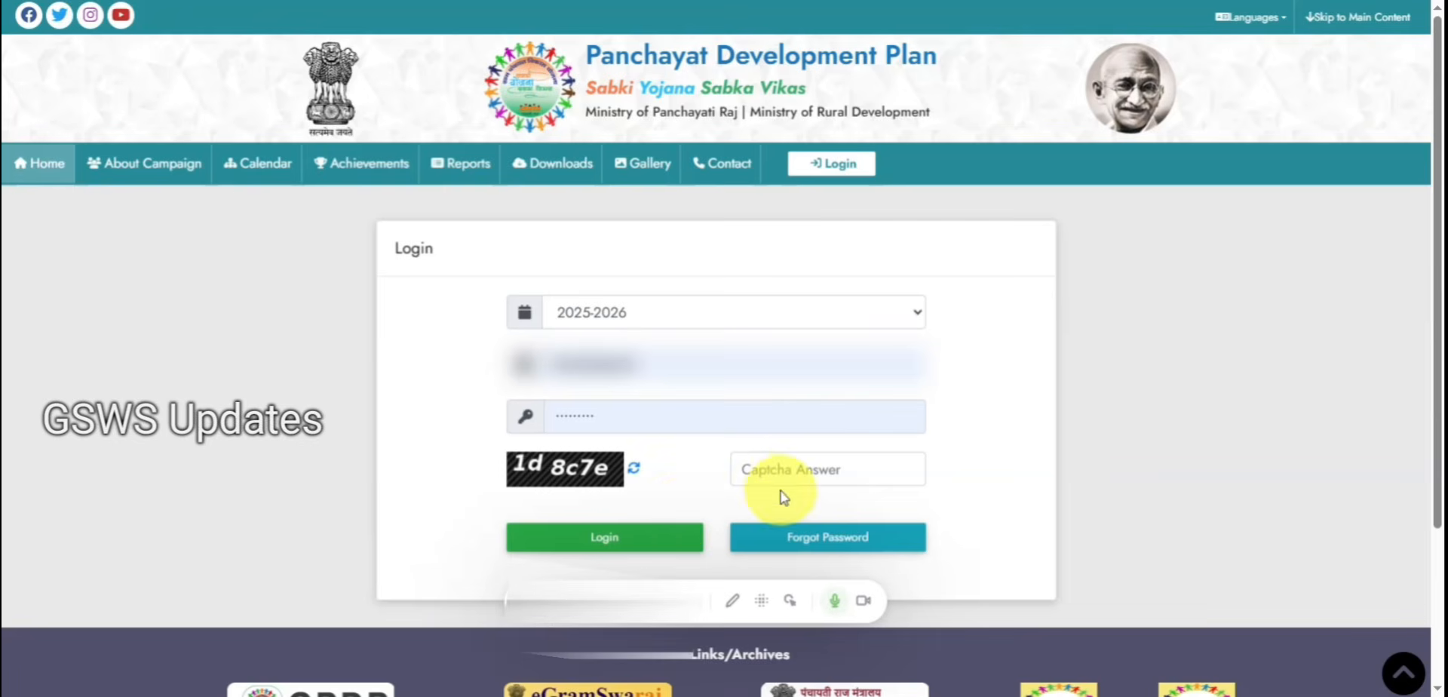
# Step: Enter the captcha answer and log in to the Panchayat Development Plan portal for 2025-2026
pyautogui.click(785, 471)
pyautogui.write('1')
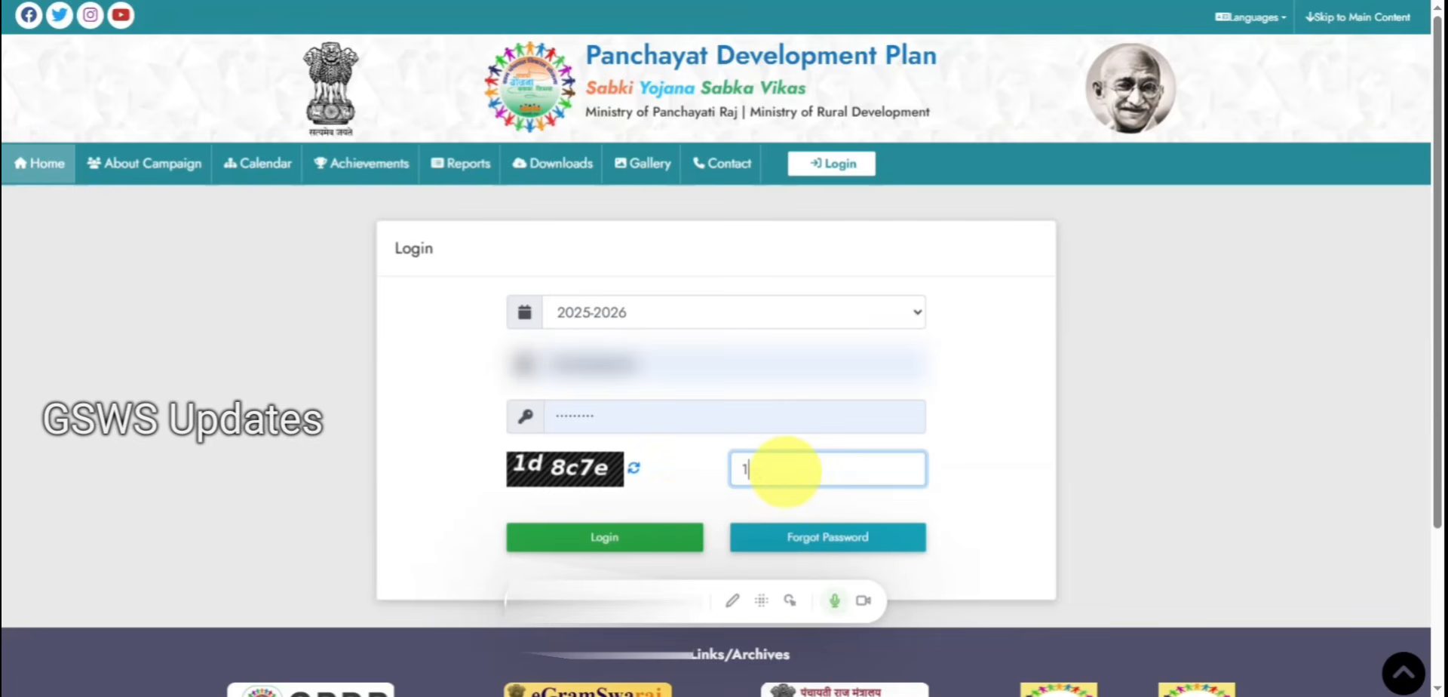
pyautogui.write('d8c7e')
pyautogui.click(633, 541)
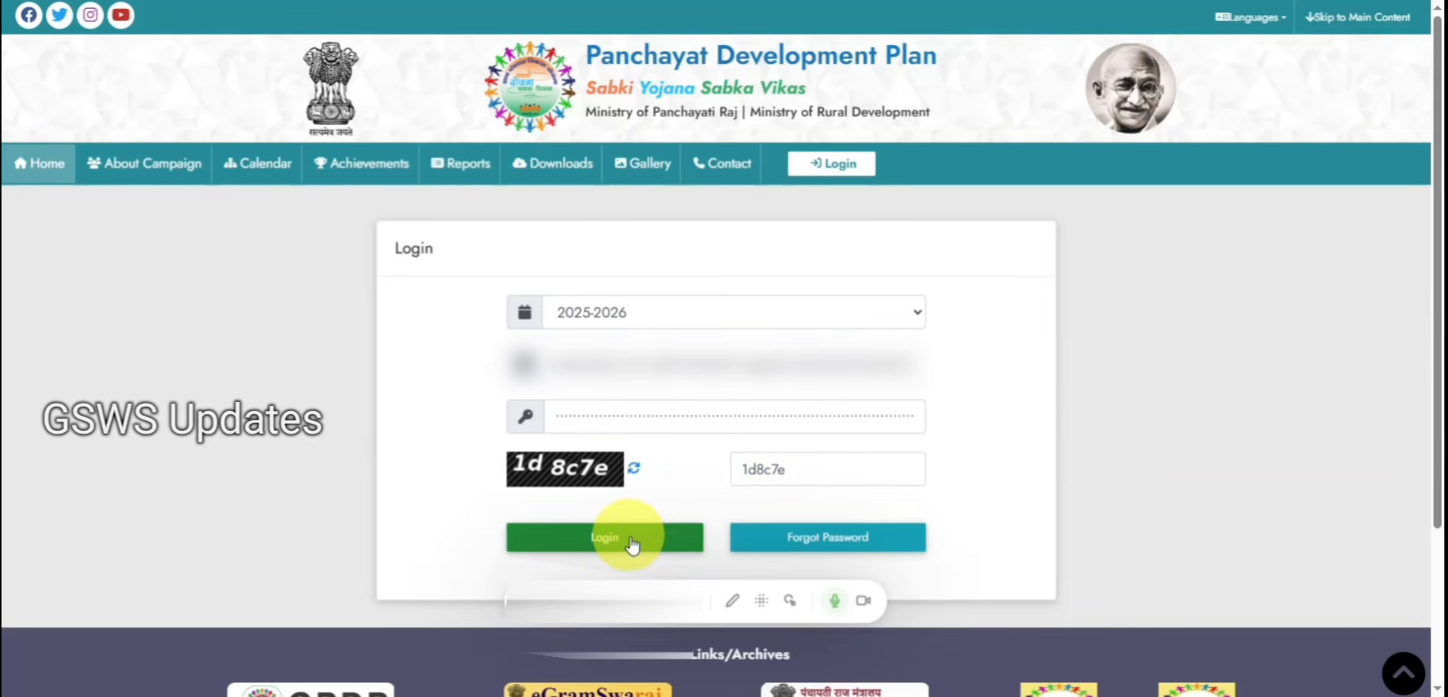
pyautogui.click(761, 600)
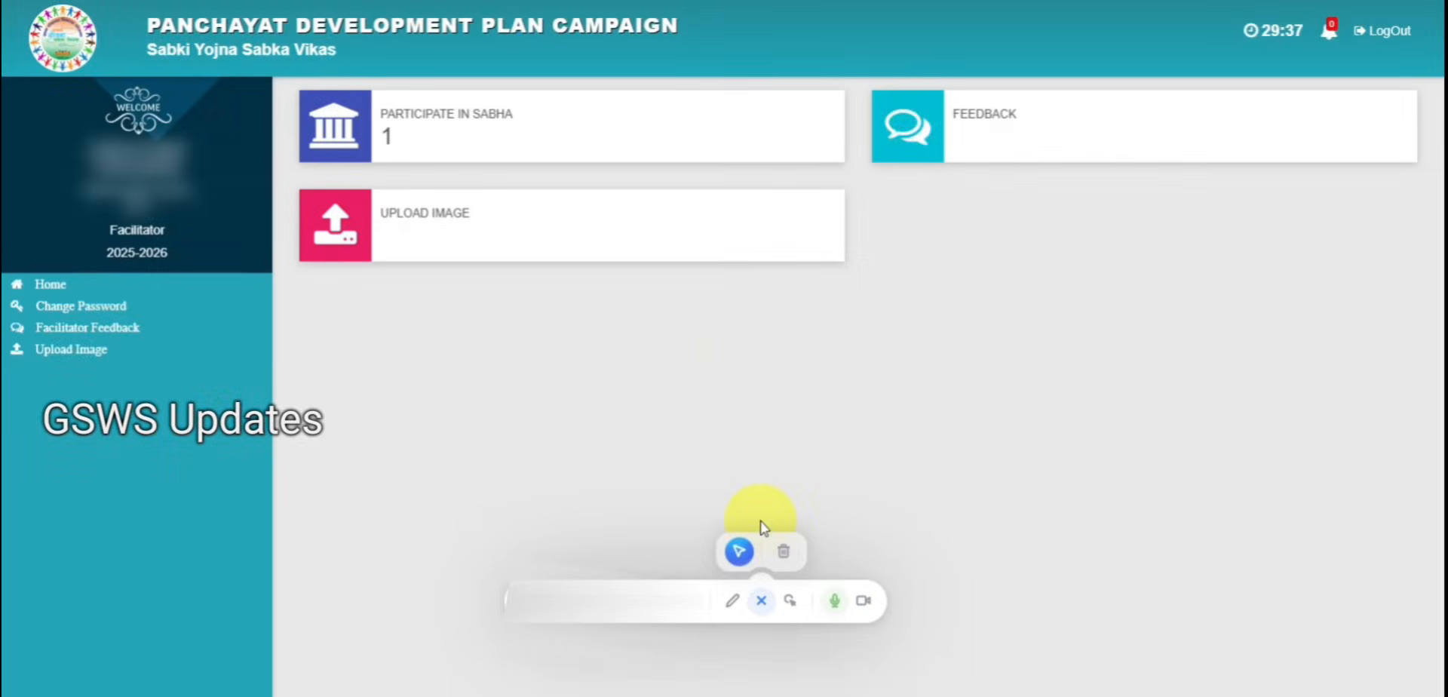
pyautogui.click(738, 606)
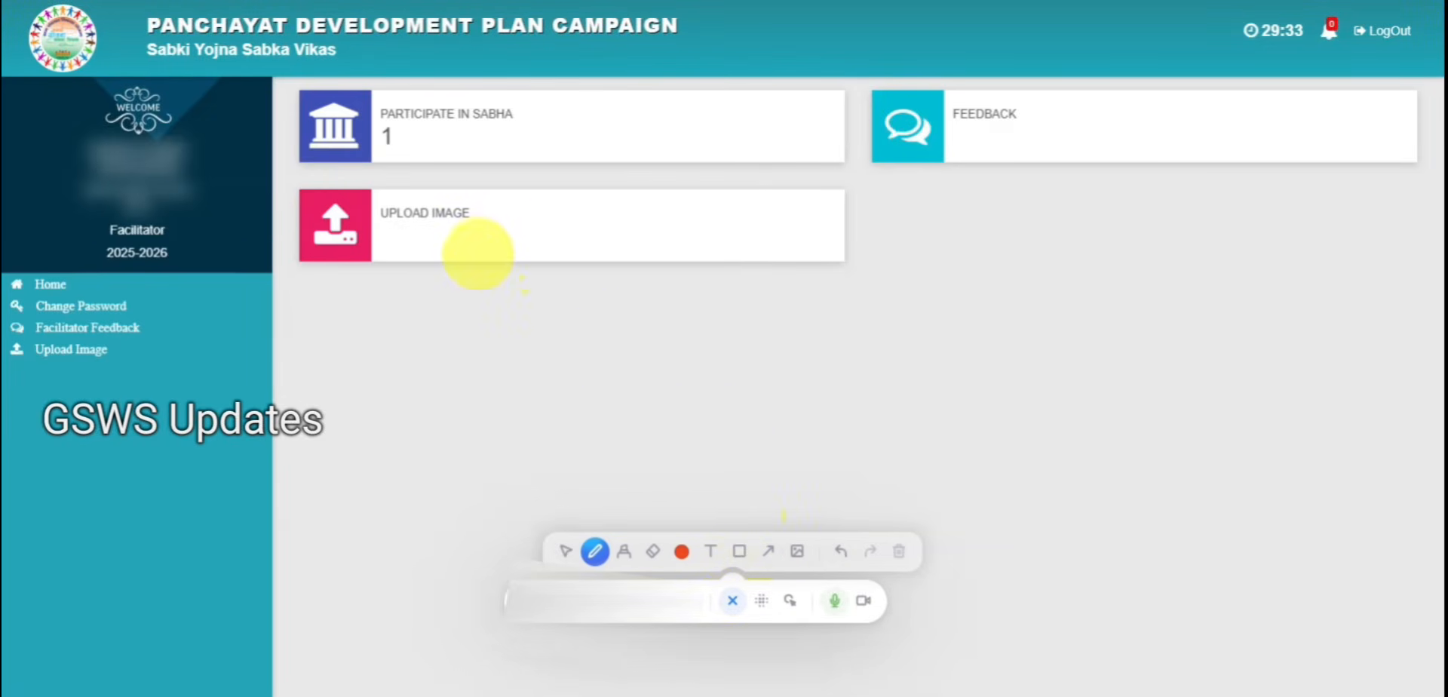
pyautogui.moveTo(489, 227)
pyautogui.mouseDown()
pyautogui.moveTo(407, 182)
pyautogui.moveTo(406, 259)
pyautogui.moveTo(491, 216)
pyautogui.mouseUp()
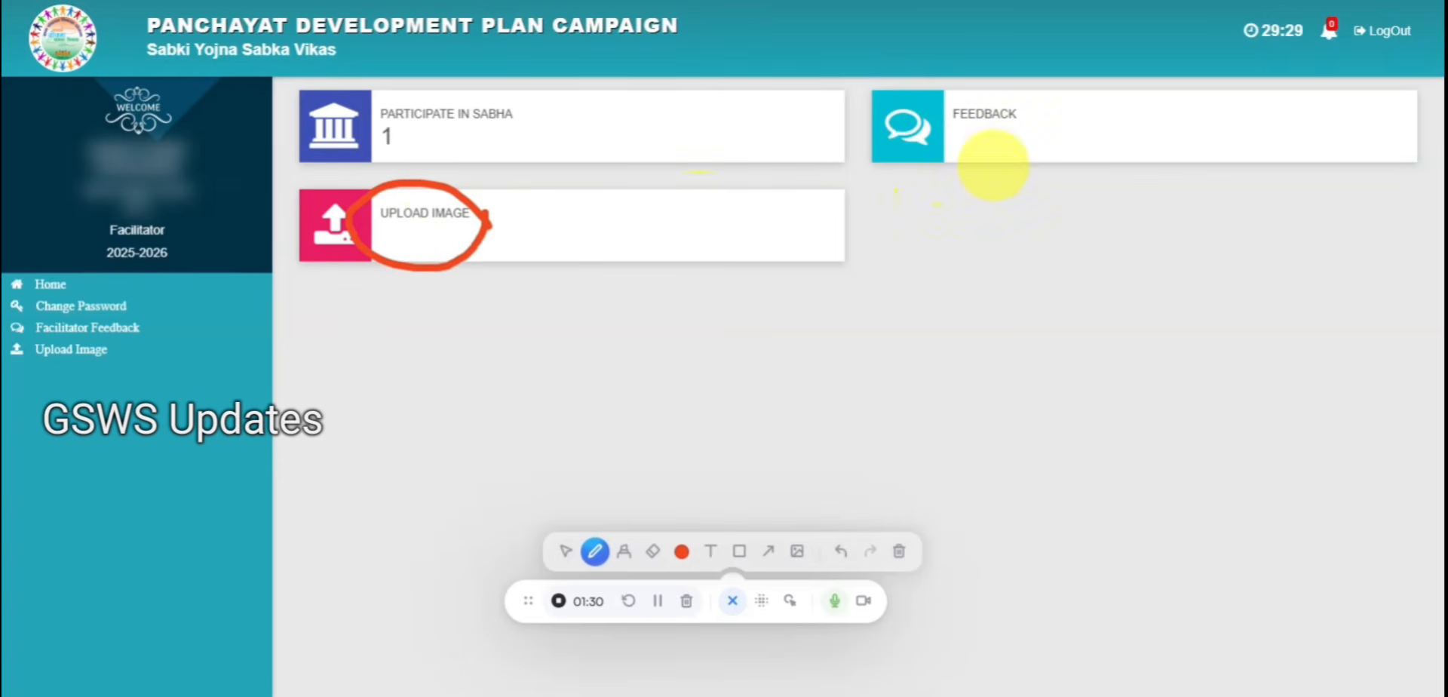
pyautogui.moveTo(1034, 123)
pyautogui.mouseDown()
pyautogui.moveTo(937, 83)
pyautogui.moveTo(986, 145)
pyautogui.moveTo(1021, 91)
pyautogui.mouseUp()
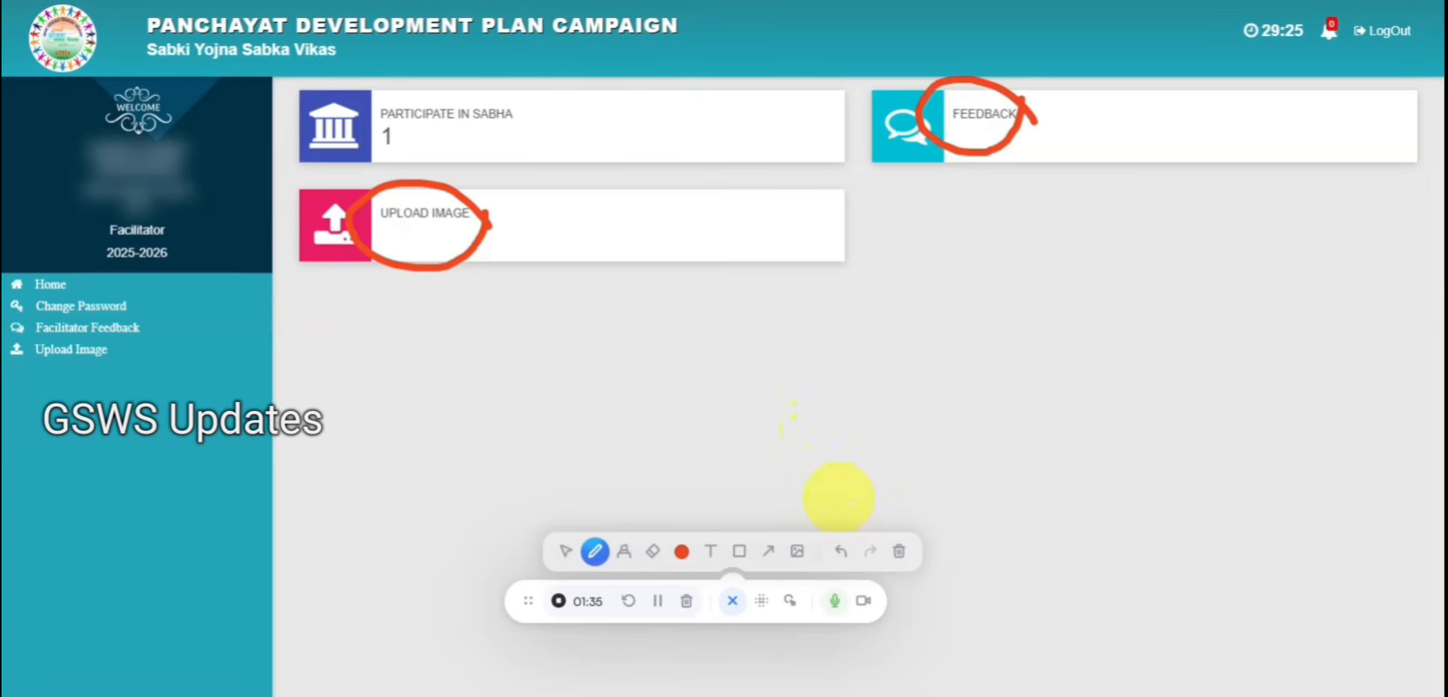
pyautogui.click(898, 556)
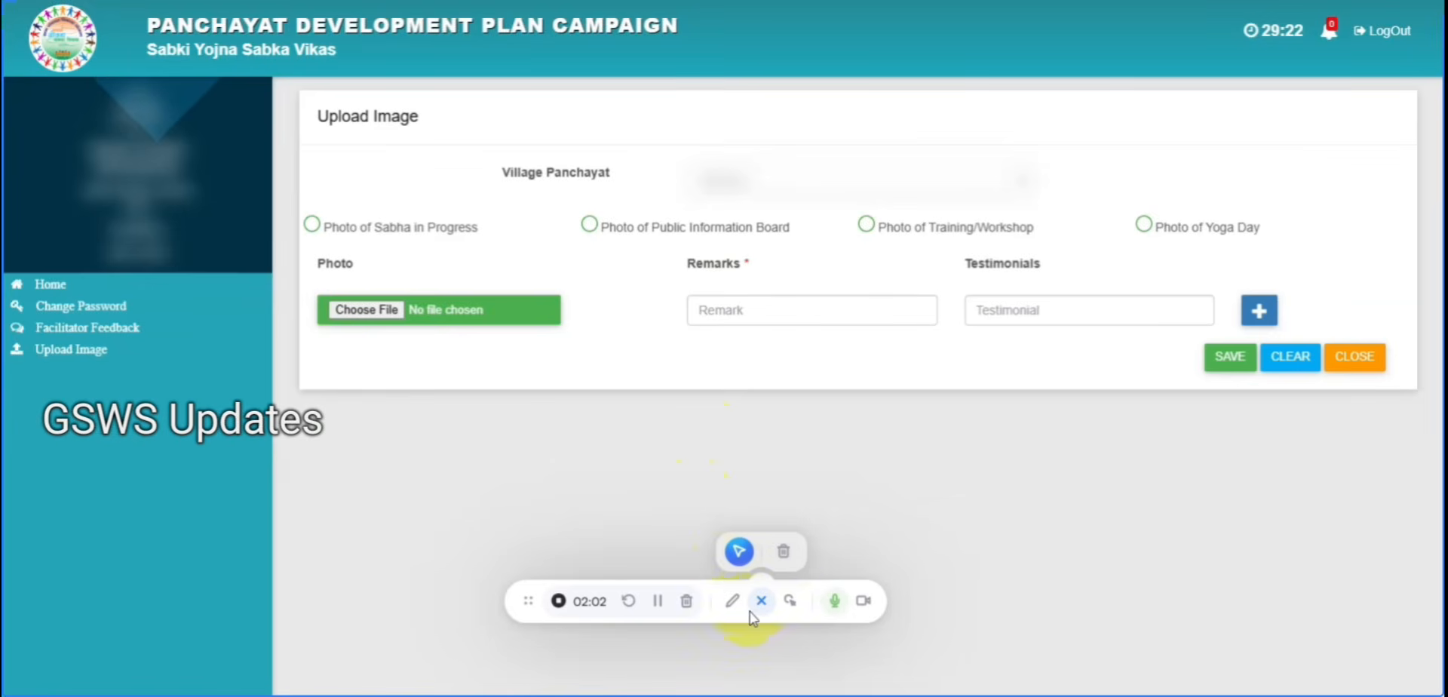
pyautogui.click(789, 601)
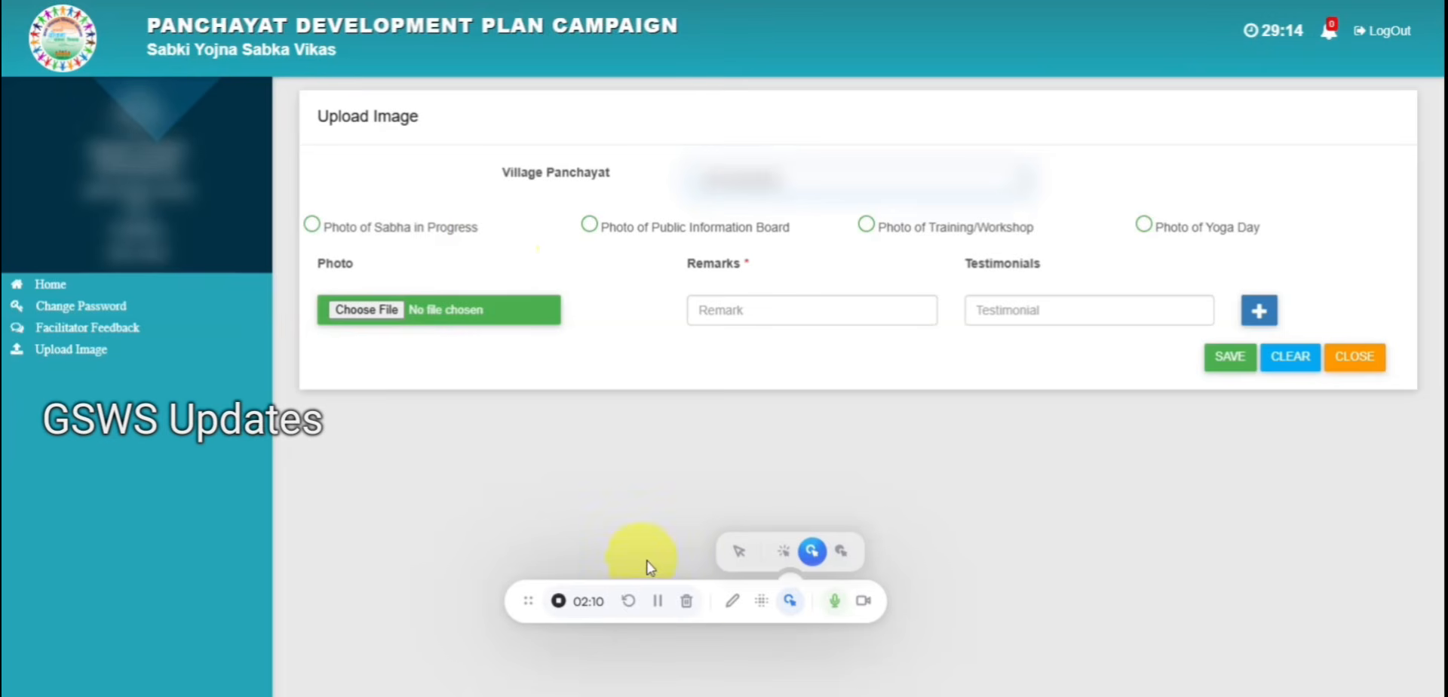
pyautogui.click(787, 608)
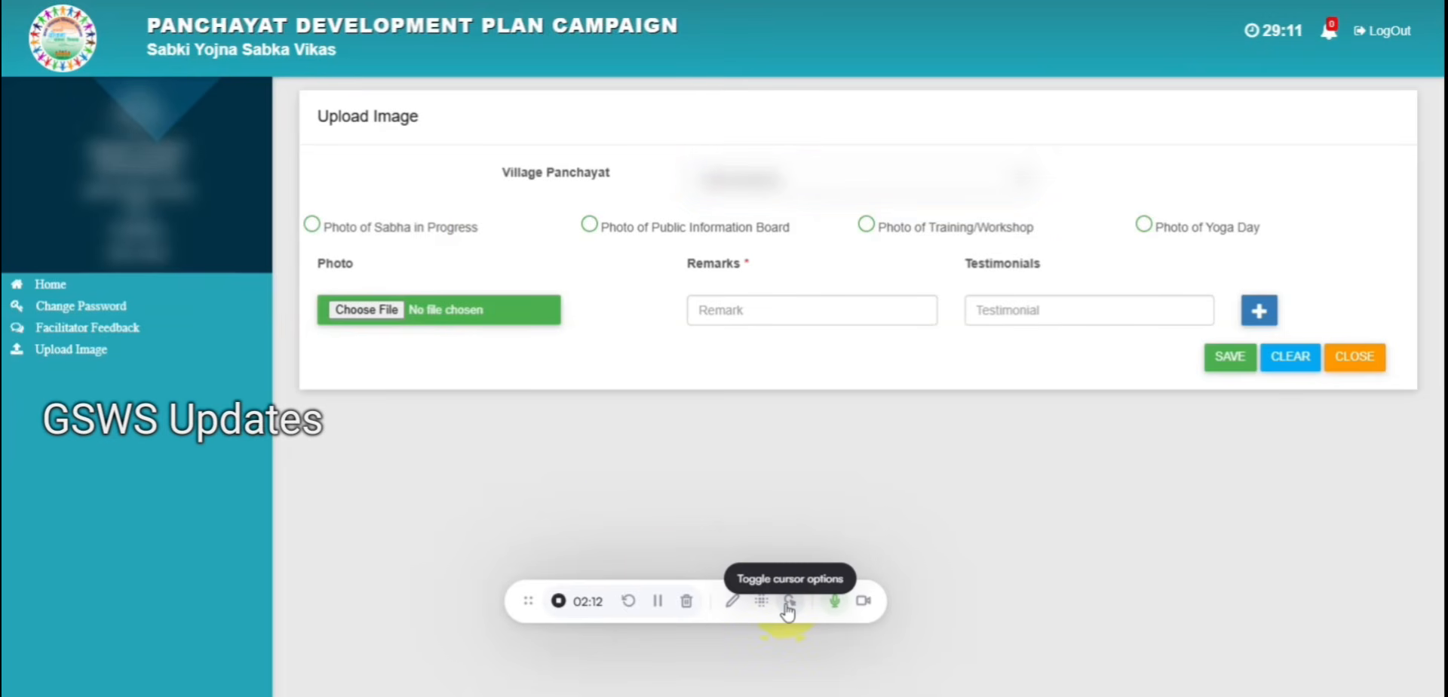
pyautogui.click(732, 601)
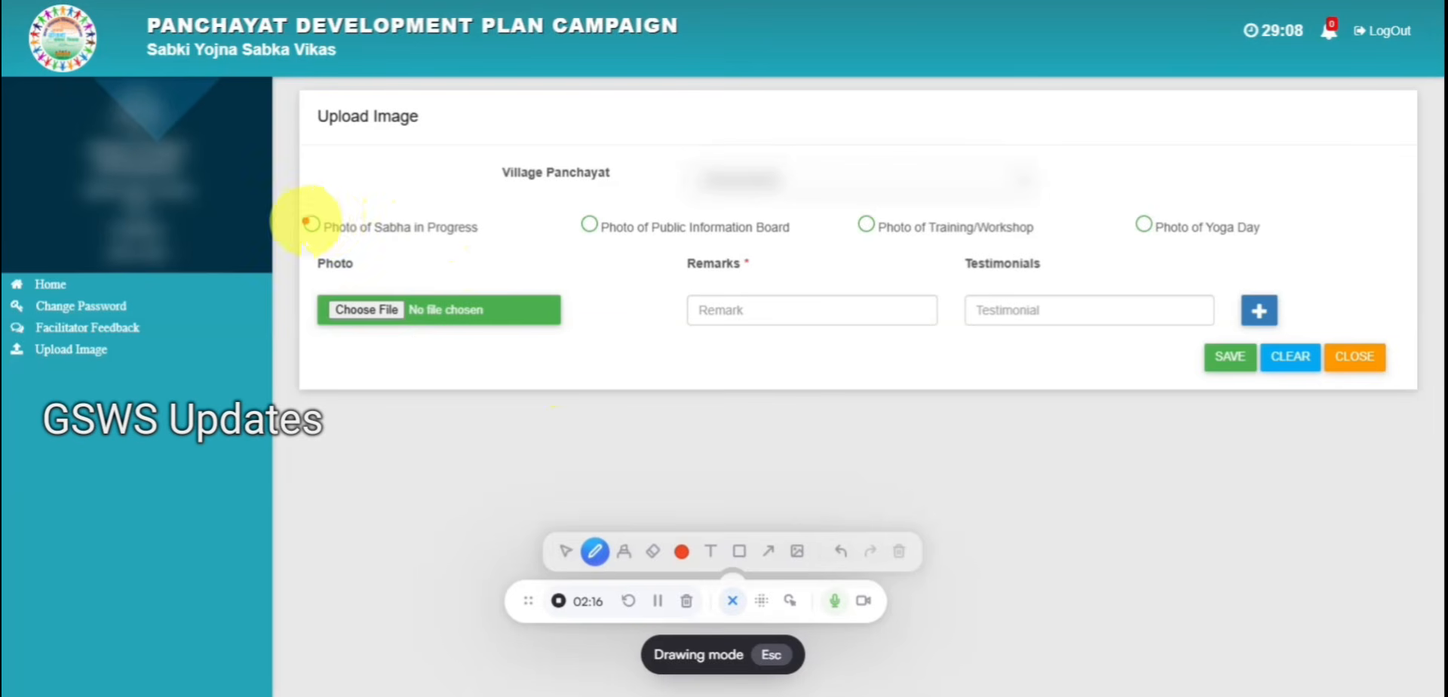
pyautogui.moveTo(301, 223); pyautogui.dragTo(346, 185)
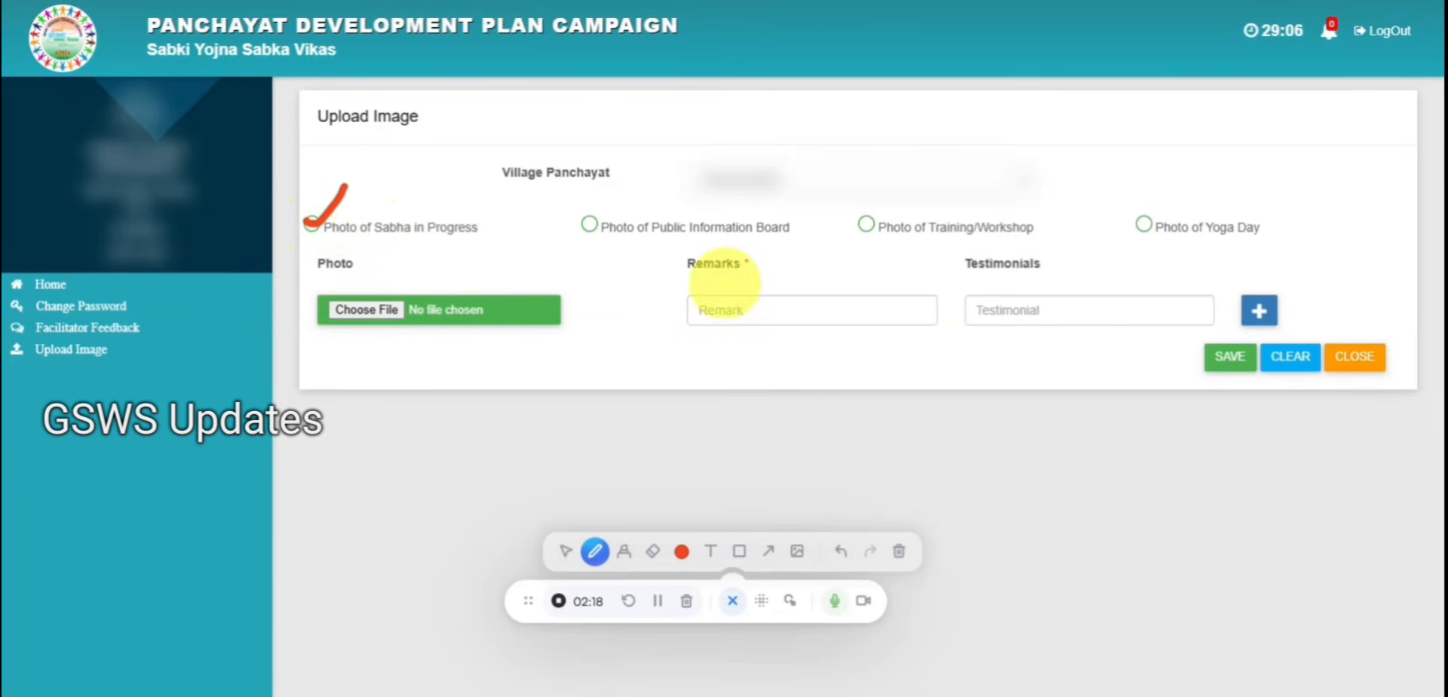
pyautogui.moveTo(358, 292)
pyautogui.mouseDown()
pyautogui.moveTo(423, 340)
pyautogui.moveTo(356, 282)
pyautogui.mouseUp()
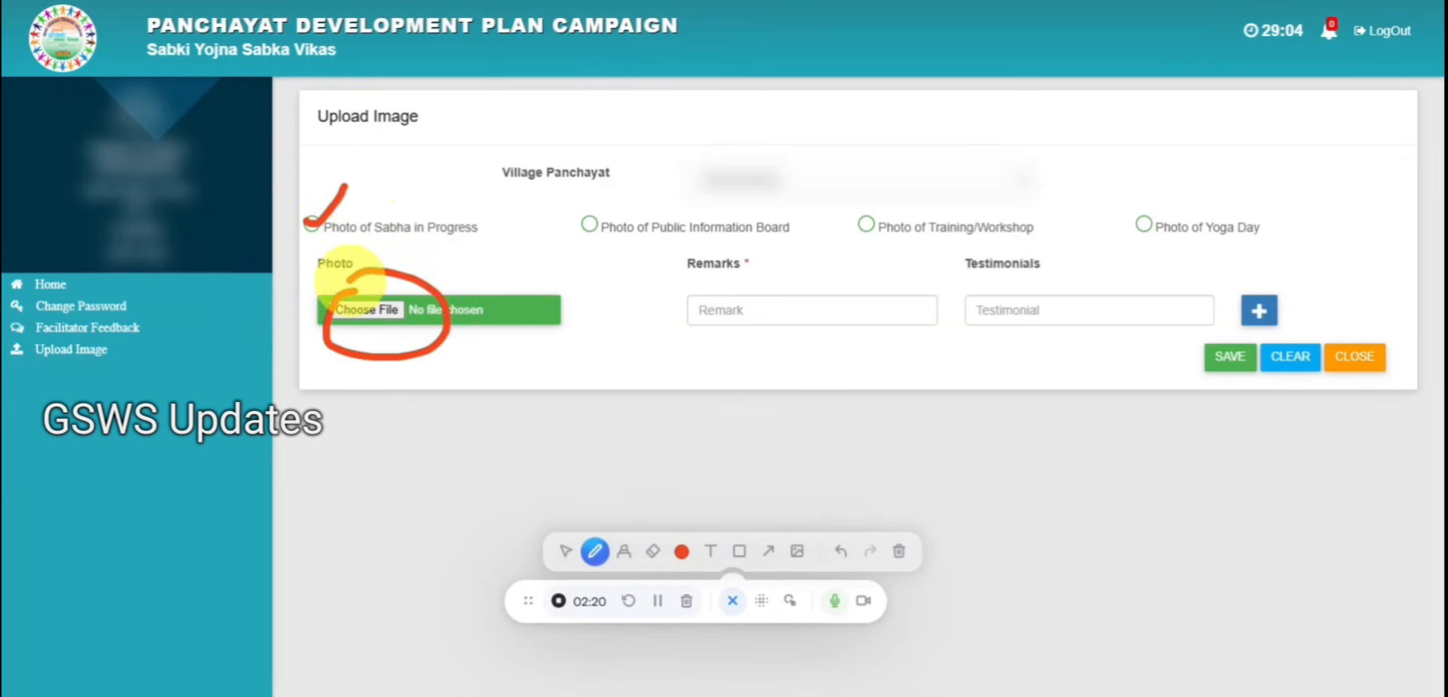
pyautogui.moveTo(731, 289)
pyautogui.mouseDown()
pyautogui.moveTo(690, 317)
pyautogui.moveTo(743, 290)
pyautogui.mouseUp()
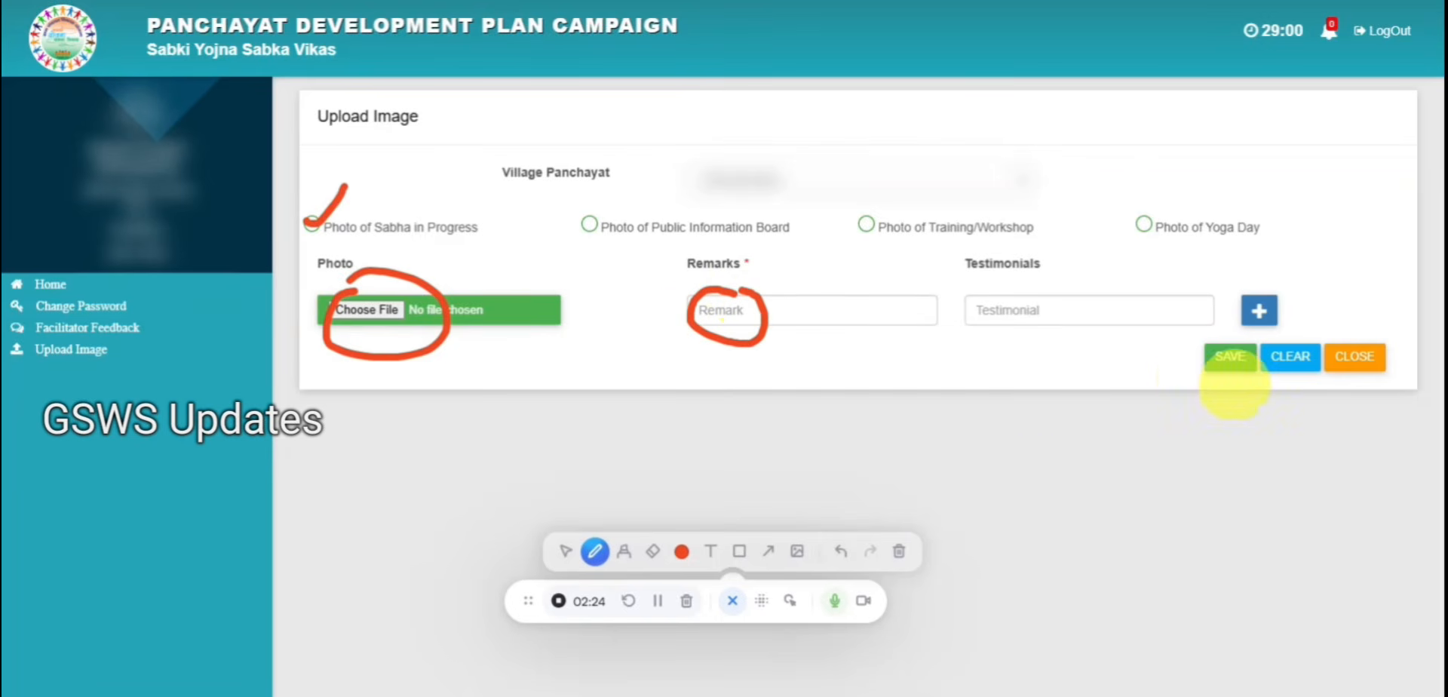
pyautogui.moveTo(1232, 382)
pyautogui.mouseDown()
pyautogui.moveTo(1226, 338)
pyautogui.moveTo(1237, 366)
pyautogui.mouseUp()
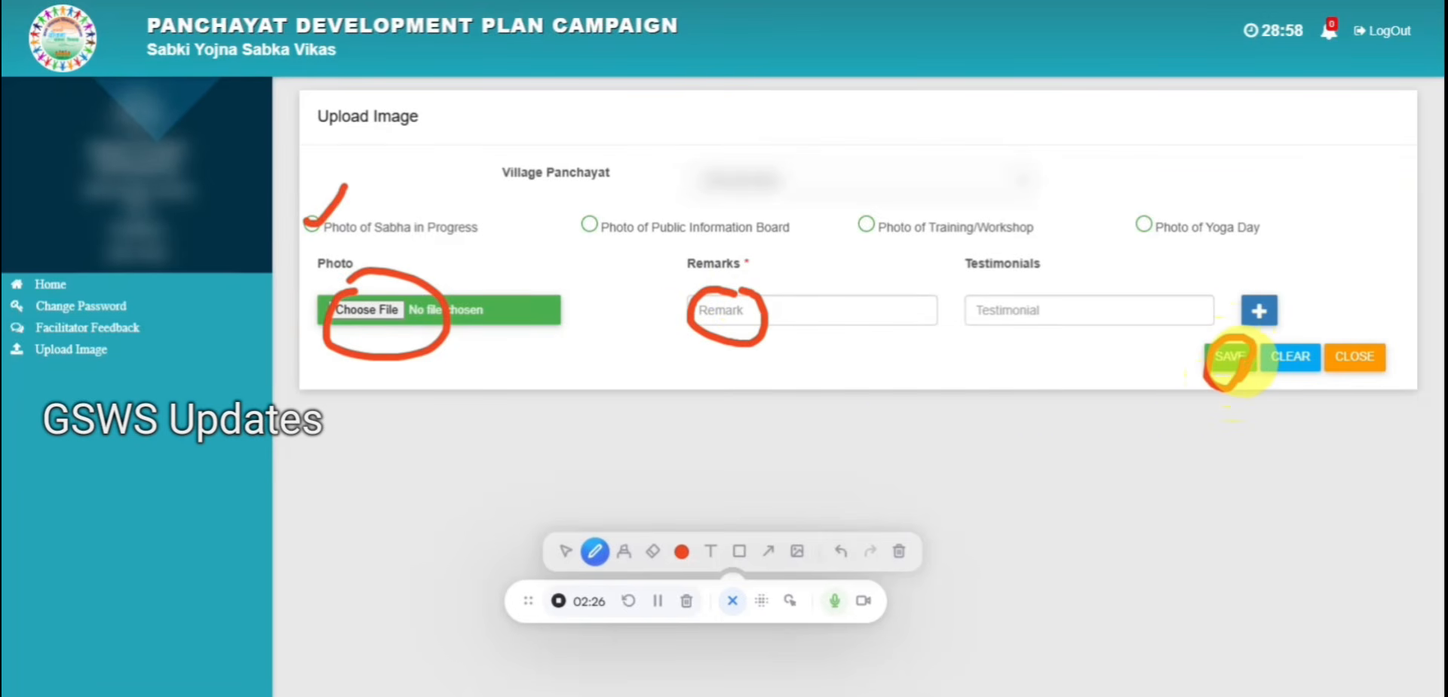
pyautogui.click(899, 551)
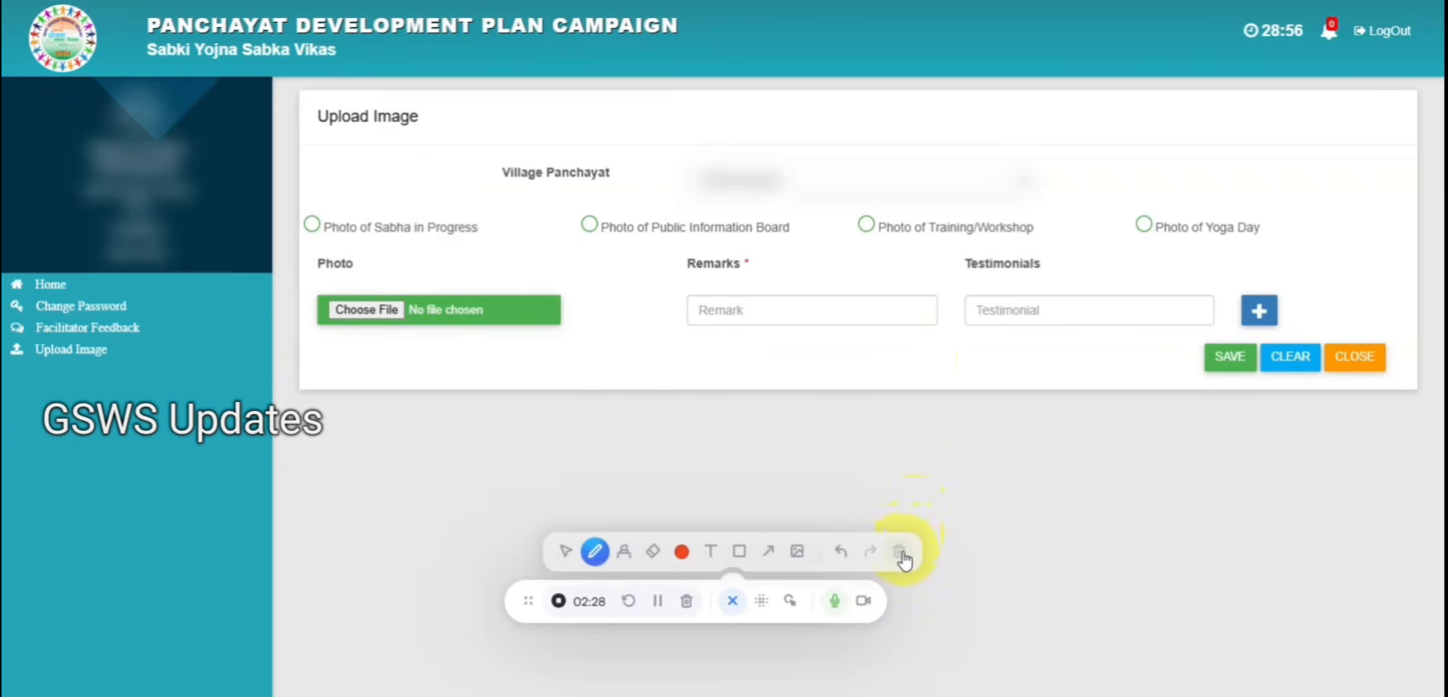
pyautogui.moveTo(573, 217); pyautogui.dragTo(624, 201)
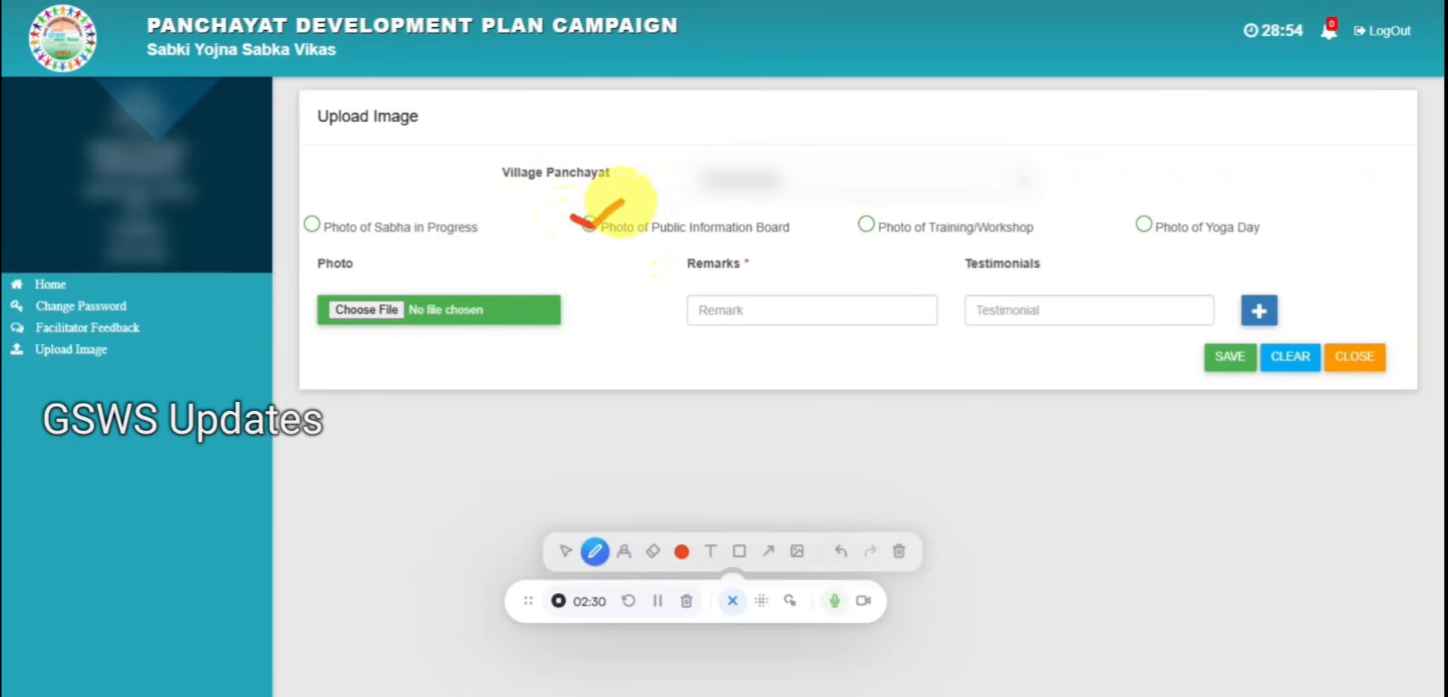
pyautogui.moveTo(431, 302)
pyautogui.mouseDown()
pyautogui.moveTo(332, 282)
pyautogui.moveTo(381, 333)
pyautogui.moveTo(412, 278)
pyautogui.mouseUp()
pyautogui.moveTo(735, 305)
pyautogui.mouseDown()
pyautogui.moveTo(695, 309)
pyautogui.moveTo(727, 324)
pyautogui.mouseUp()
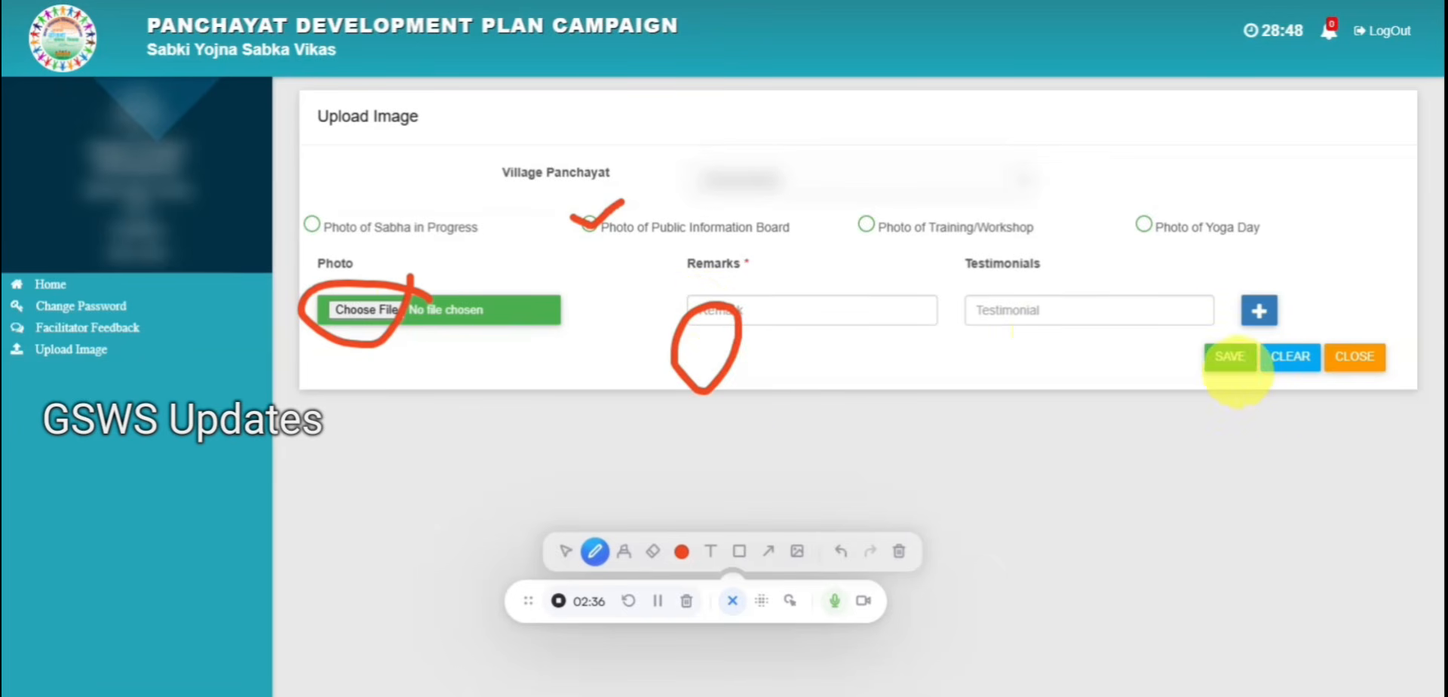
pyautogui.moveTo(1237, 370)
pyautogui.mouseDown()
pyautogui.moveTo(1261, 328)
pyautogui.moveTo(1229, 372)
pyautogui.moveTo(1222, 355)
pyautogui.mouseUp()
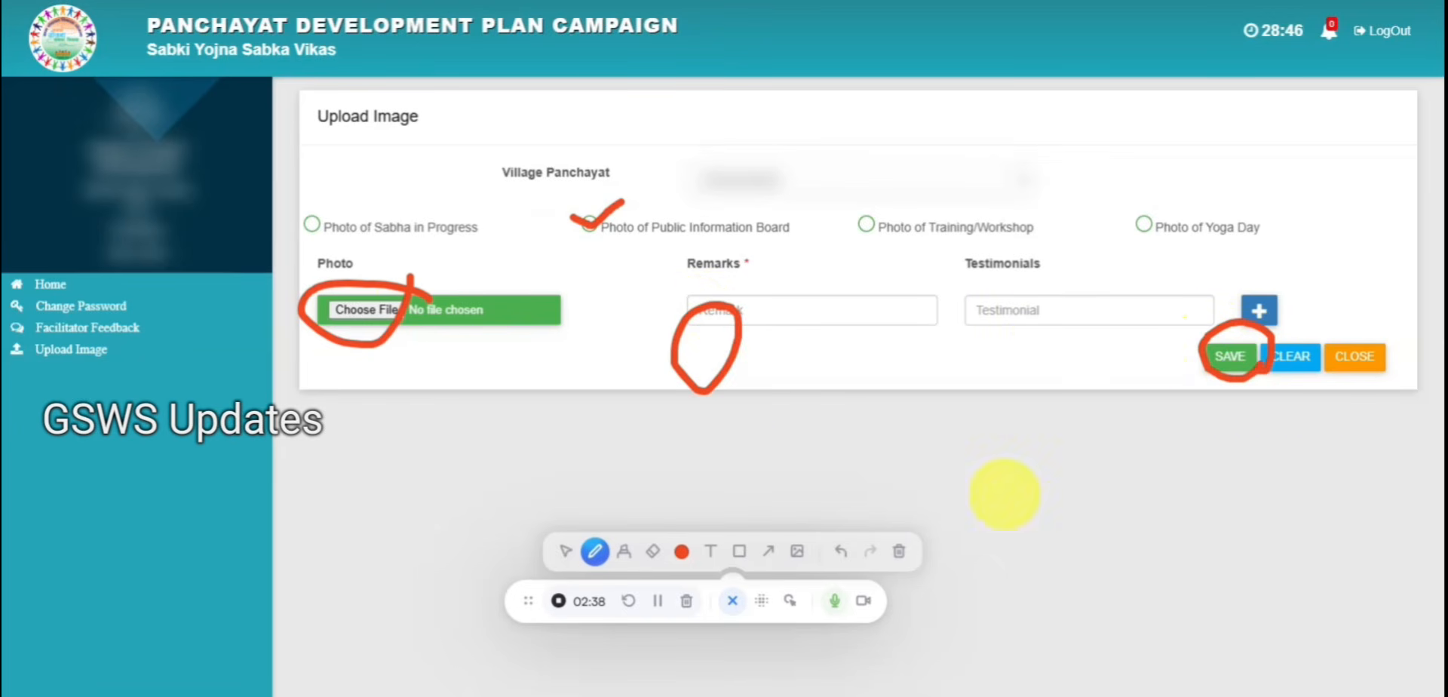
pyautogui.click(900, 551)
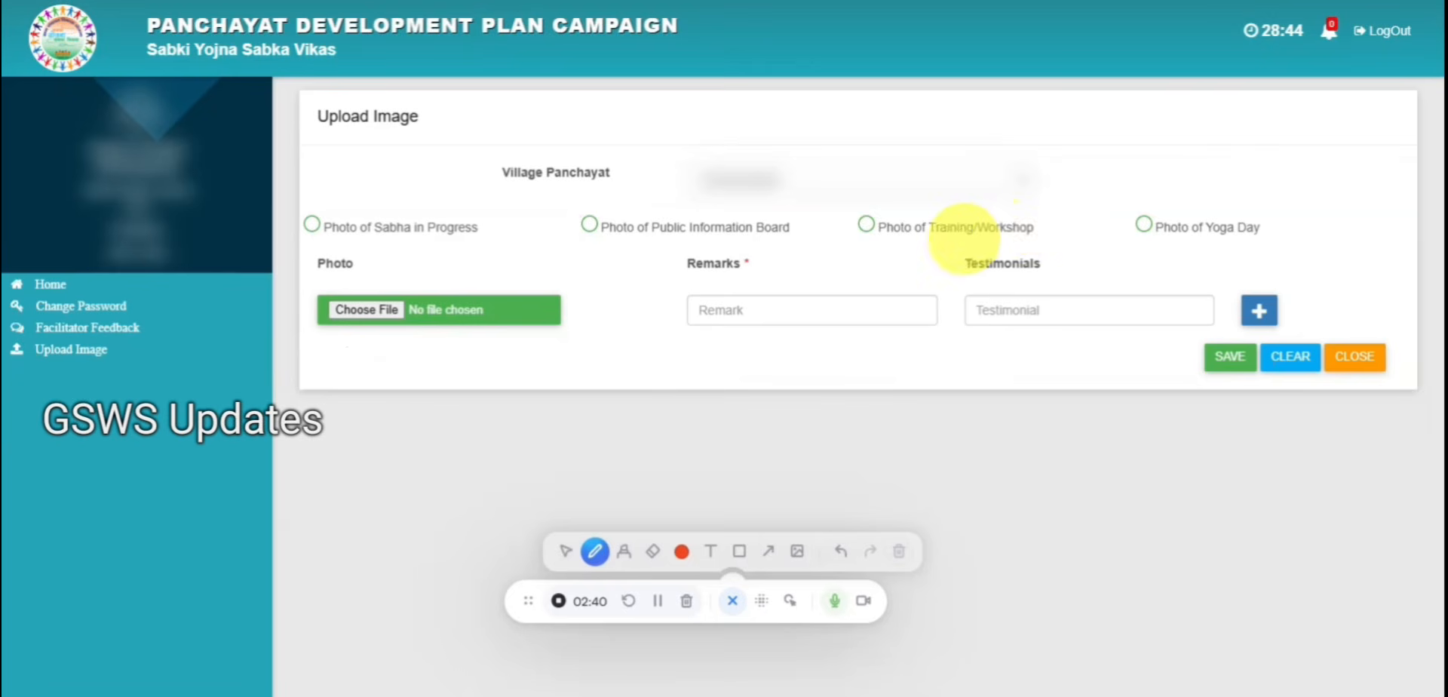
pyautogui.moveTo(1010, 215)
pyautogui.mouseDown()
pyautogui.moveTo(835, 259)
pyautogui.moveTo(1009, 226)
pyautogui.mouseUp()
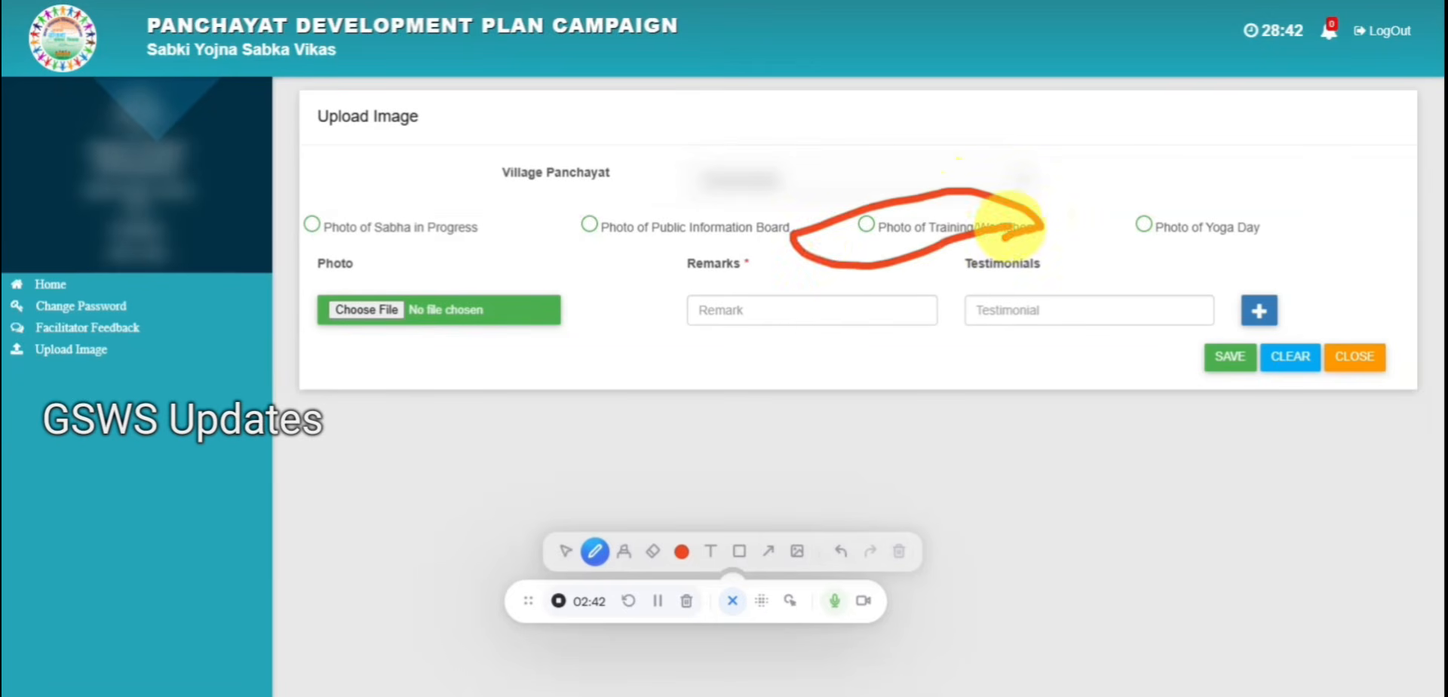
pyautogui.moveTo(428, 276)
pyautogui.mouseDown()
pyautogui.moveTo(329, 329)
pyautogui.moveTo(404, 273)
pyautogui.mouseUp()
pyautogui.moveTo(739, 341)
pyautogui.mouseDown()
pyautogui.moveTo(746, 307)
pyautogui.moveTo(707, 354)
pyautogui.moveTo(760, 341)
pyautogui.mouseUp()
pyautogui.moveTo(1229, 404)
pyautogui.mouseDown()
pyautogui.moveTo(1251, 355)
pyautogui.moveTo(1233, 398)
pyautogui.mouseUp()
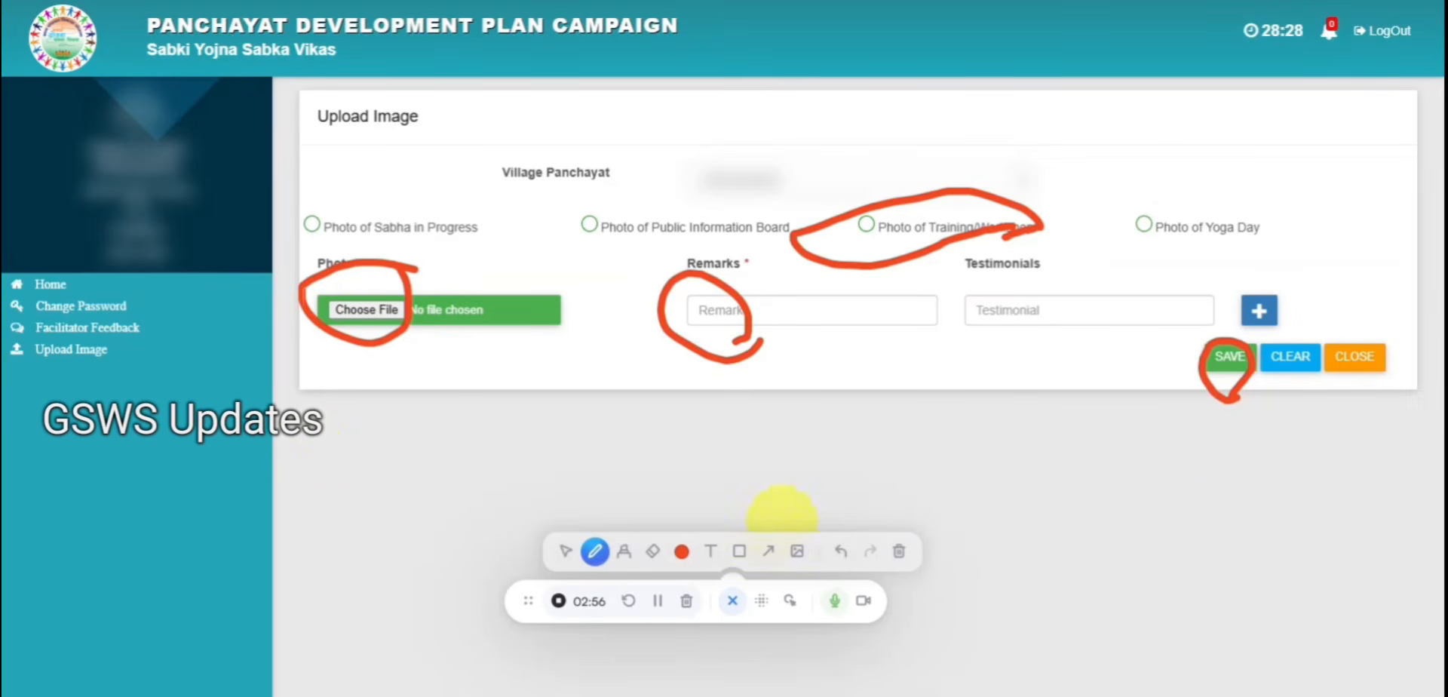
pyautogui.click(898, 551)
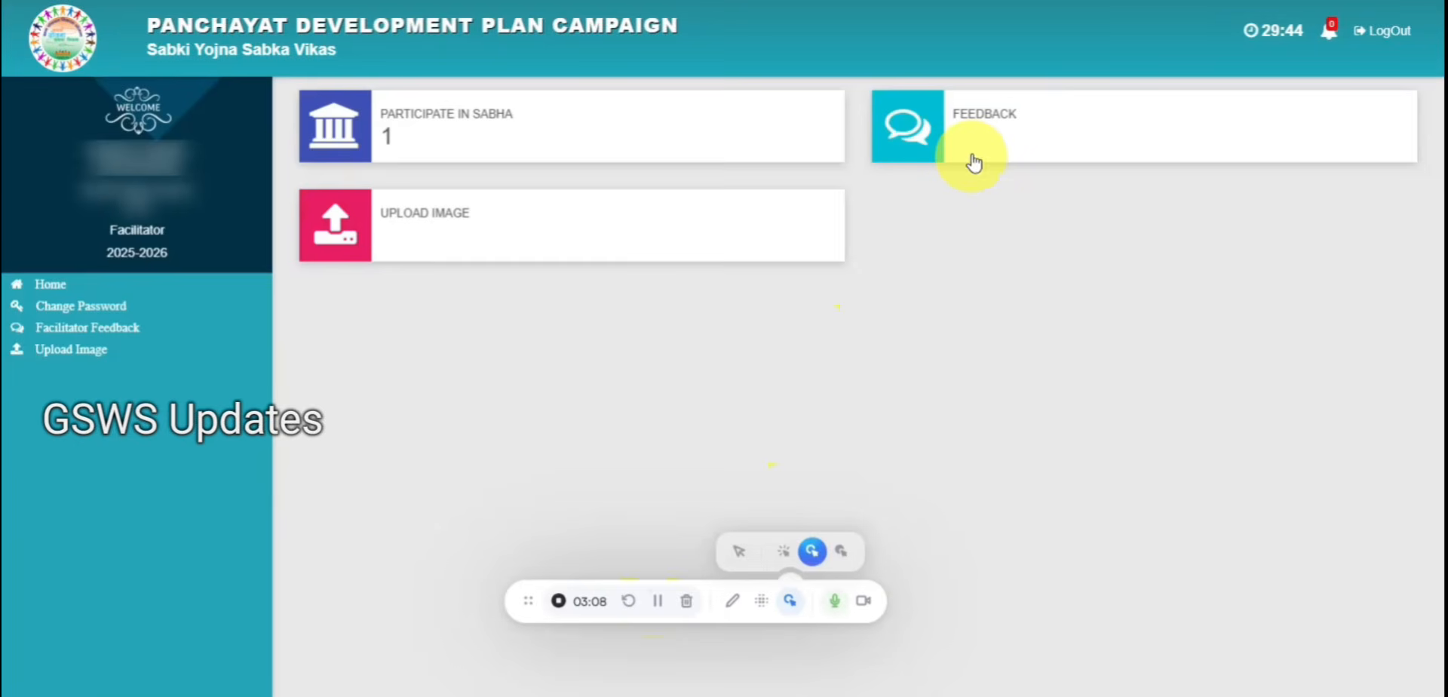
# Step: Open the facilitator feedback management page from the dashboard
pyautogui.click(974, 158)
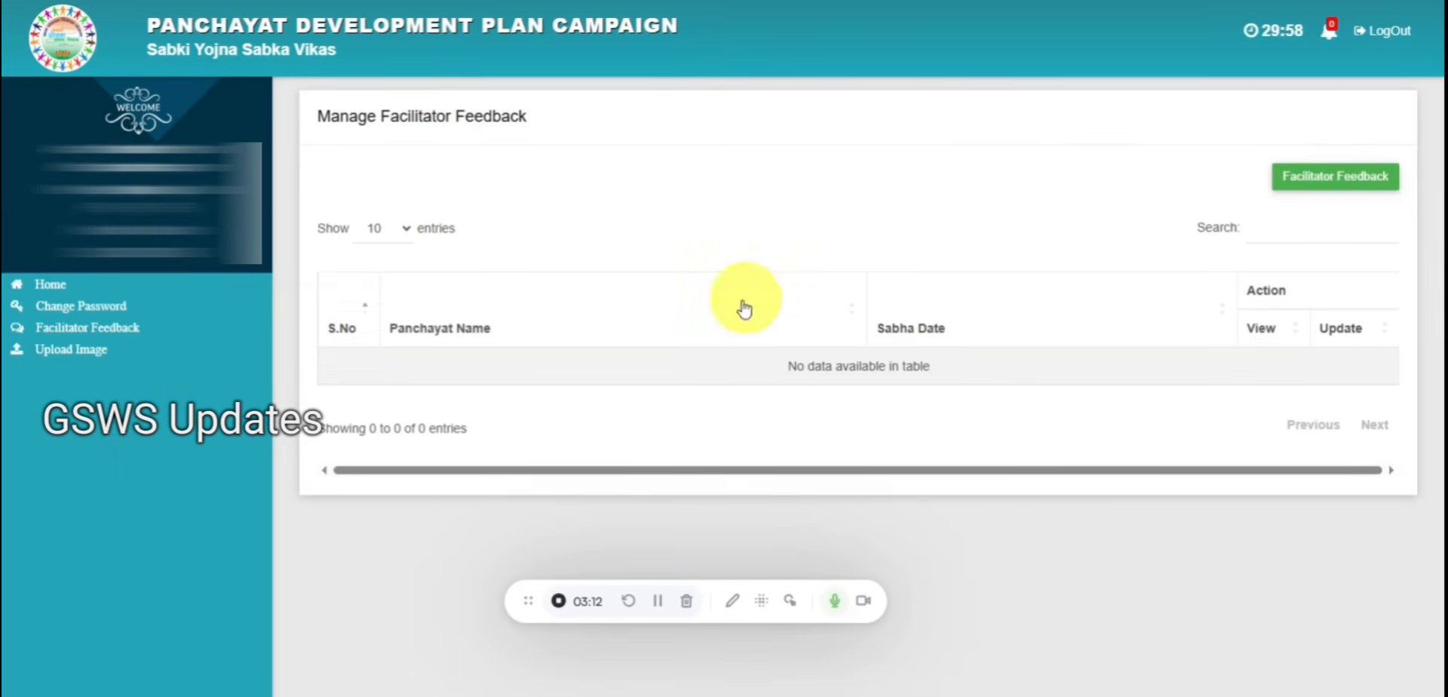
pyautogui.click(729, 603)
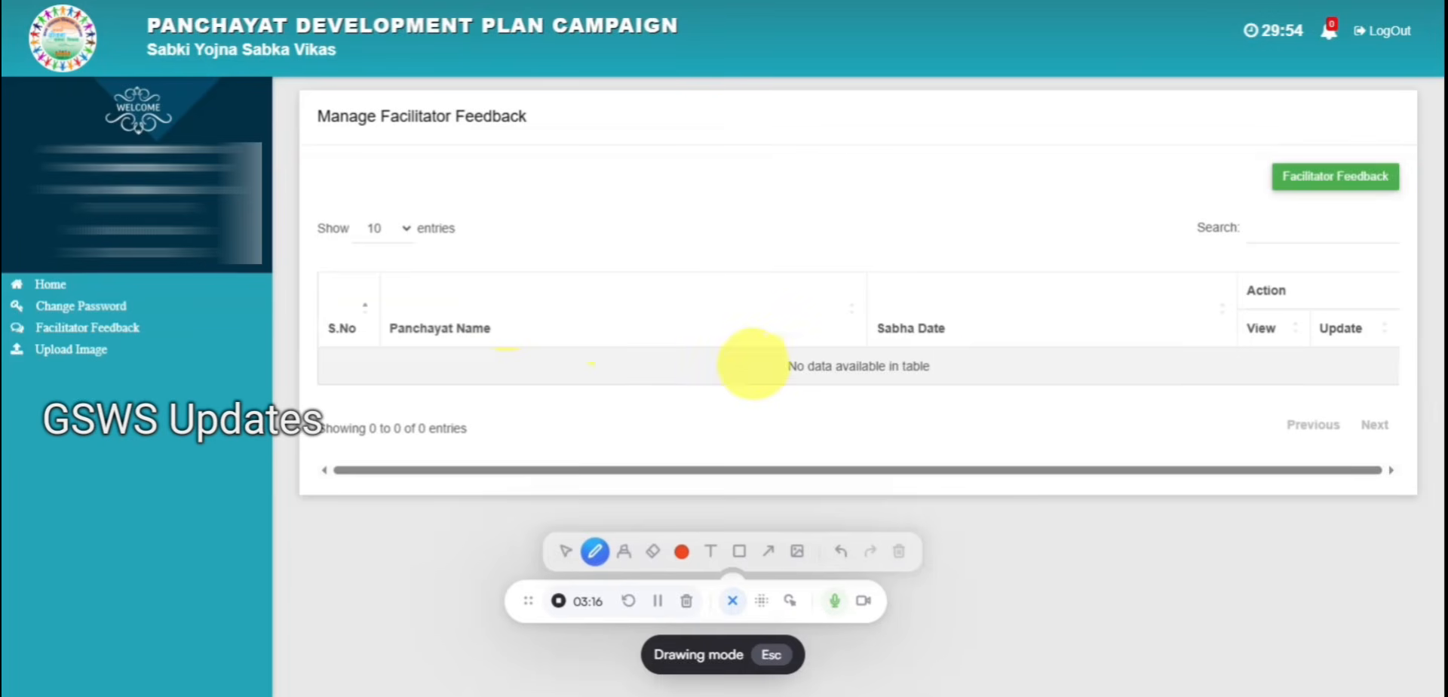
pyautogui.moveTo(944, 390)
pyautogui.mouseDown()
pyautogui.moveTo(901, 349)
pyautogui.moveTo(797, 389)
pyautogui.moveTo(956, 379)
pyautogui.mouseUp()
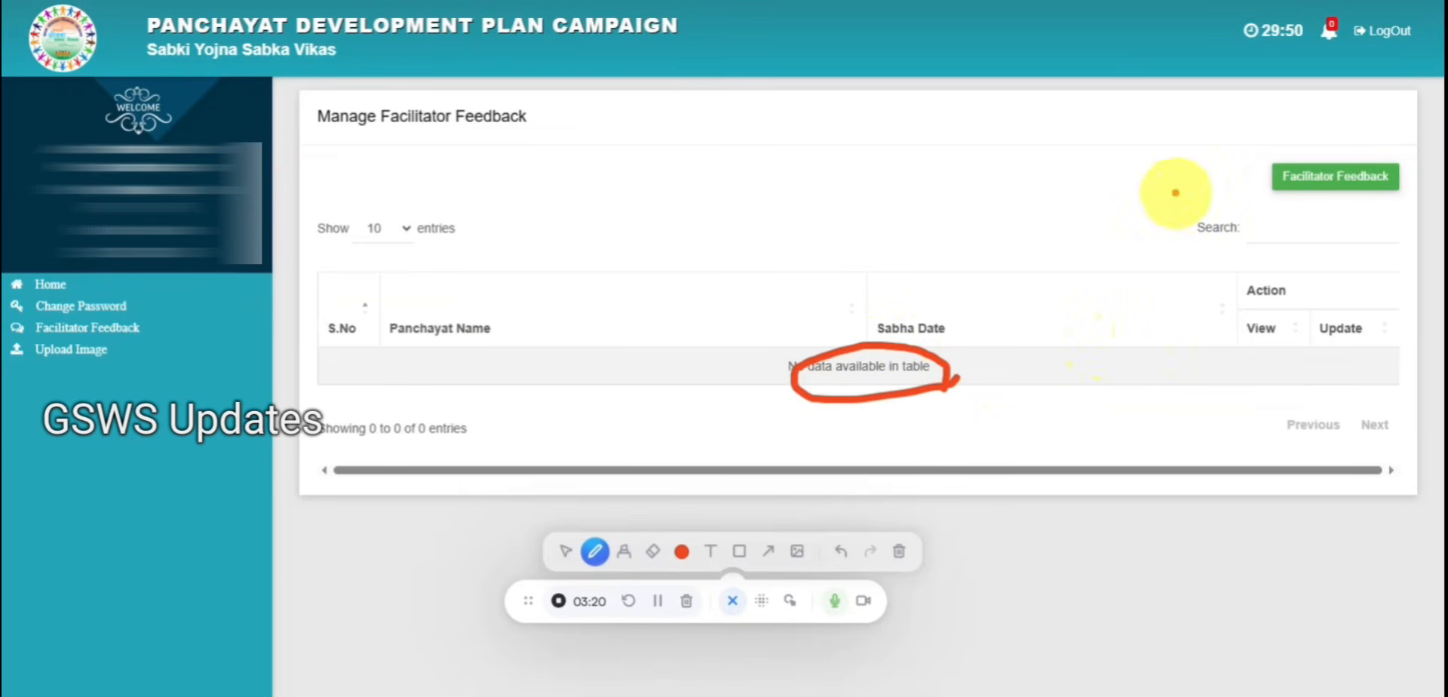
pyautogui.moveTo(1174, 193)
pyautogui.mouseDown()
pyautogui.moveTo(1260, 178)
pyautogui.moveTo(1231, 210)
pyautogui.mouseUp()
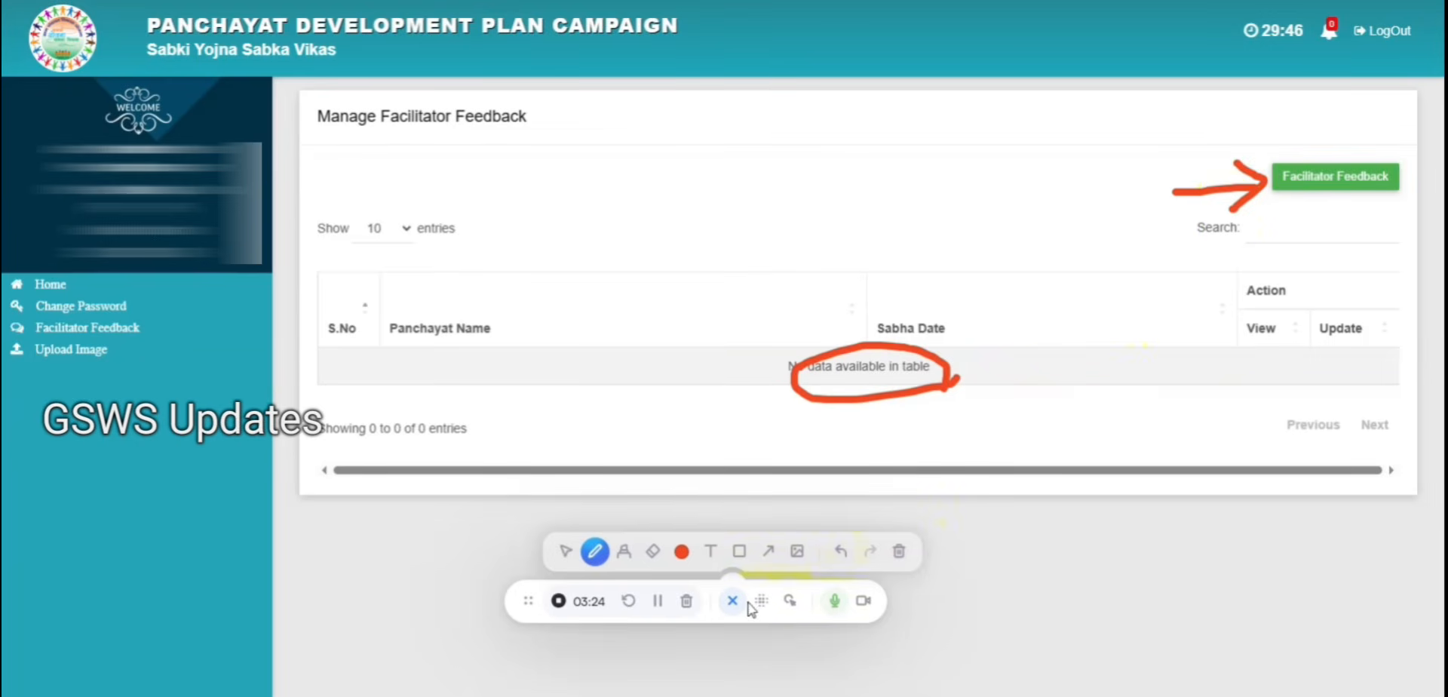
pyautogui.click(898, 553)
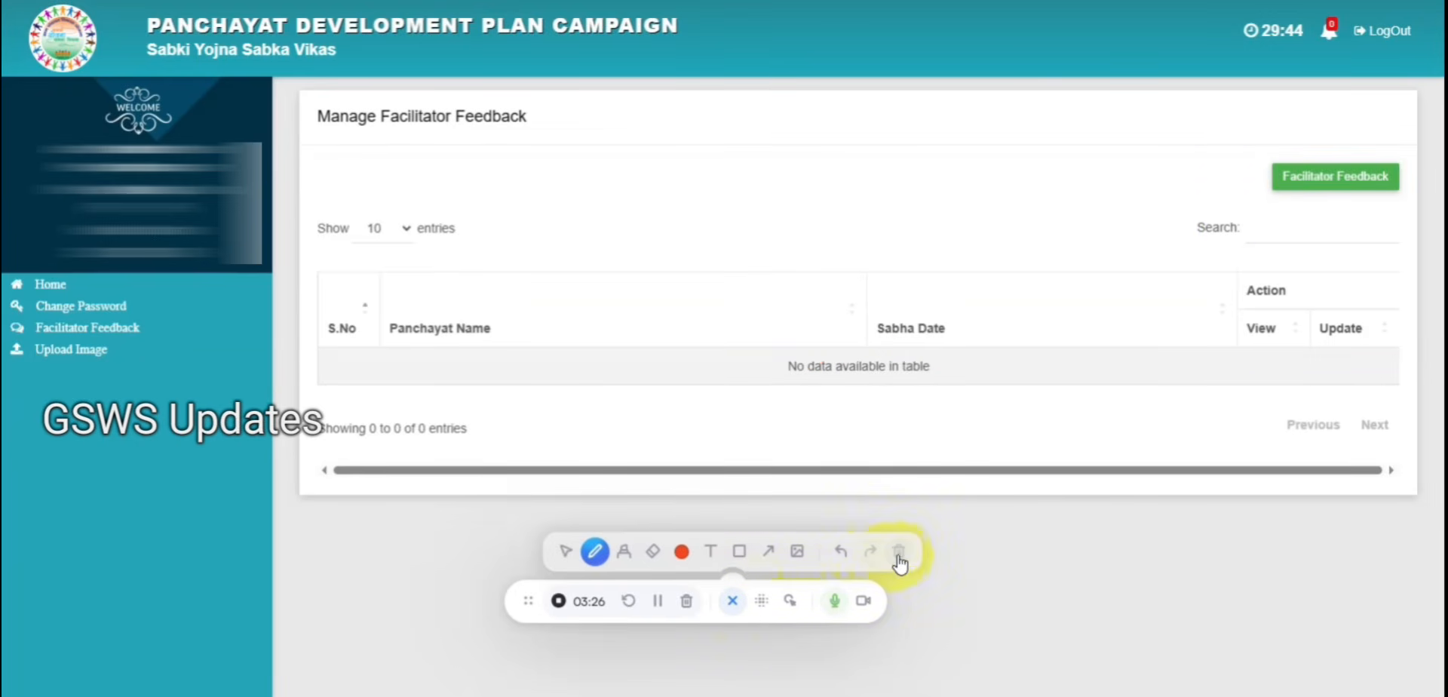
pyautogui.click(731, 604)
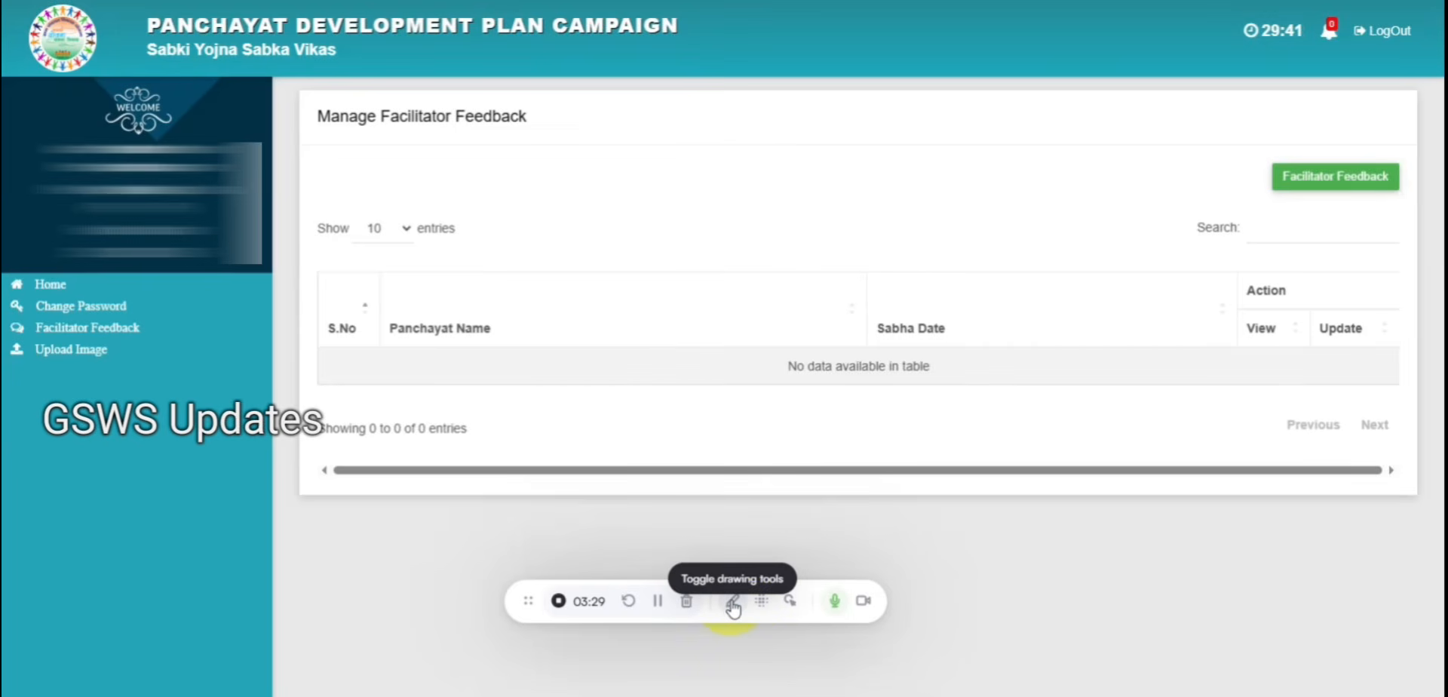
# Step: Start a new Facilitator Feedback form with the Gram Sabha/Meeting date 09-10-2025 and the meeting type Sabha
pyautogui.click(1325, 188)
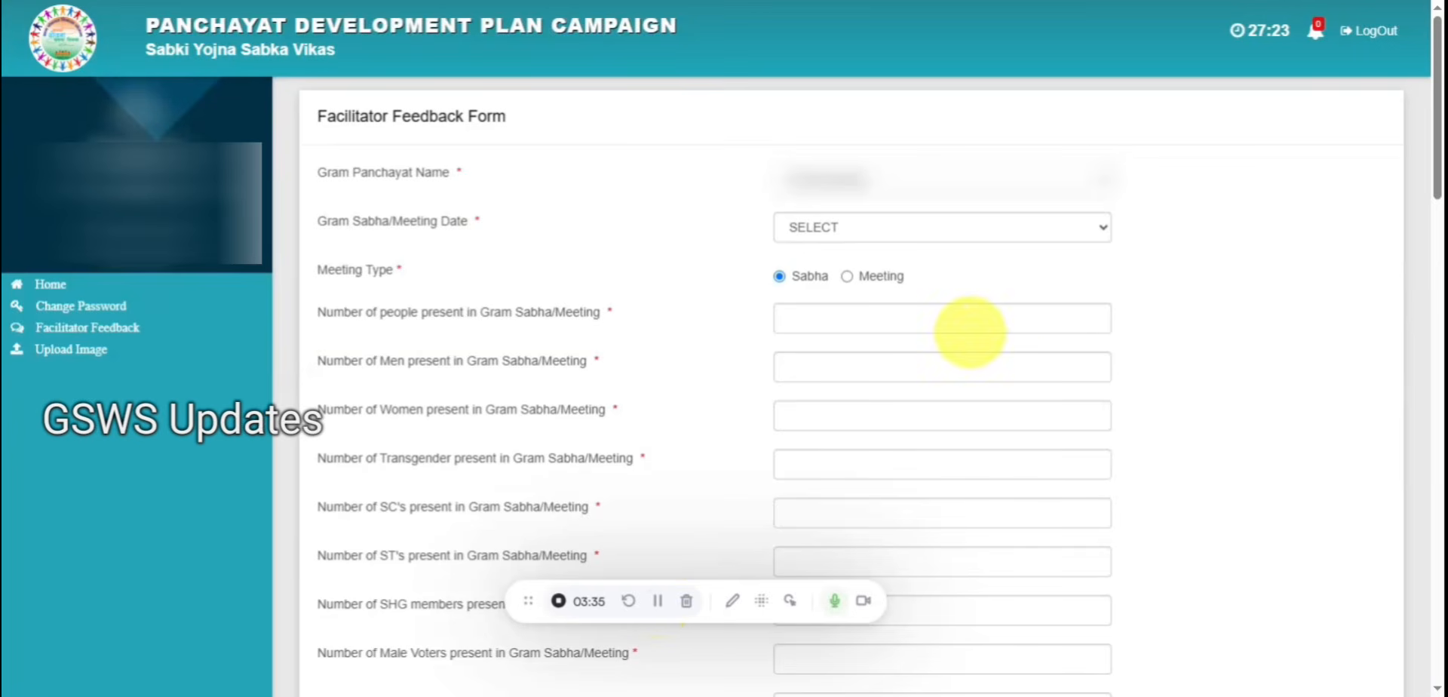
pyautogui.click(1083, 231)
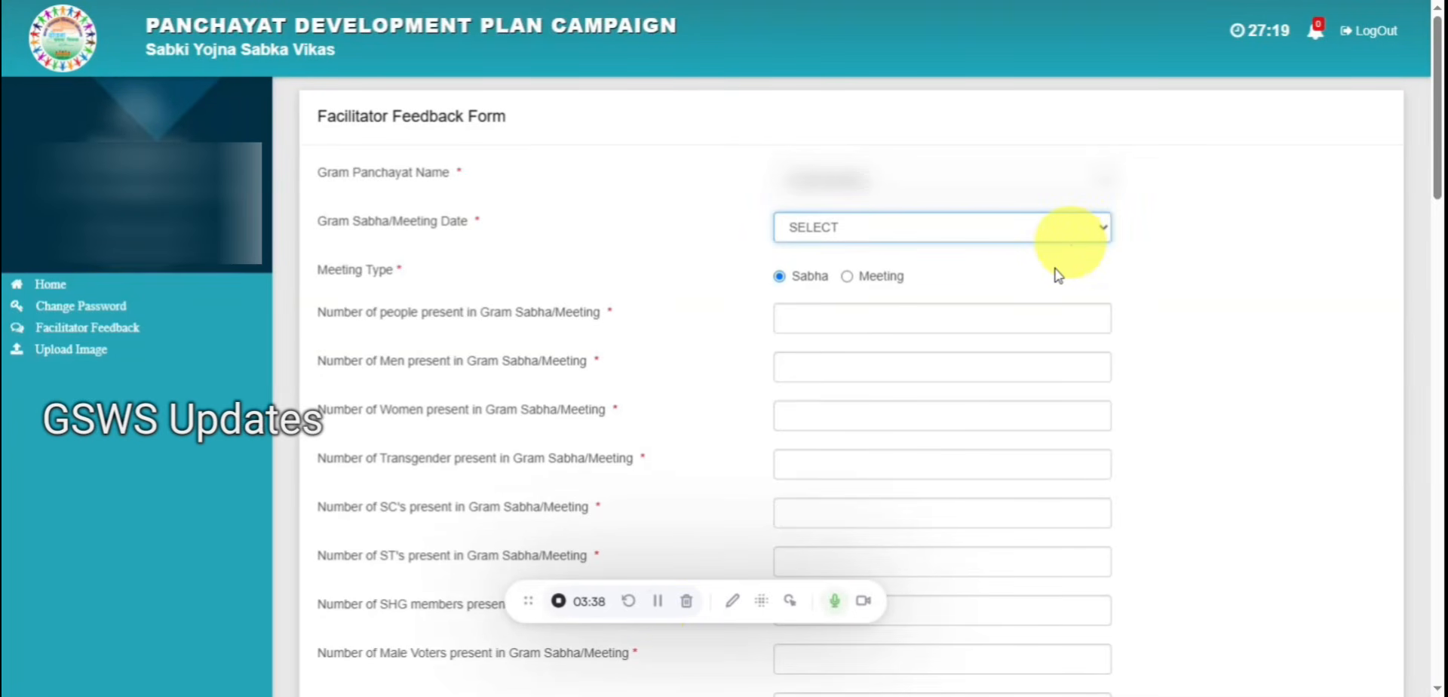
pyautogui.click(867, 287)
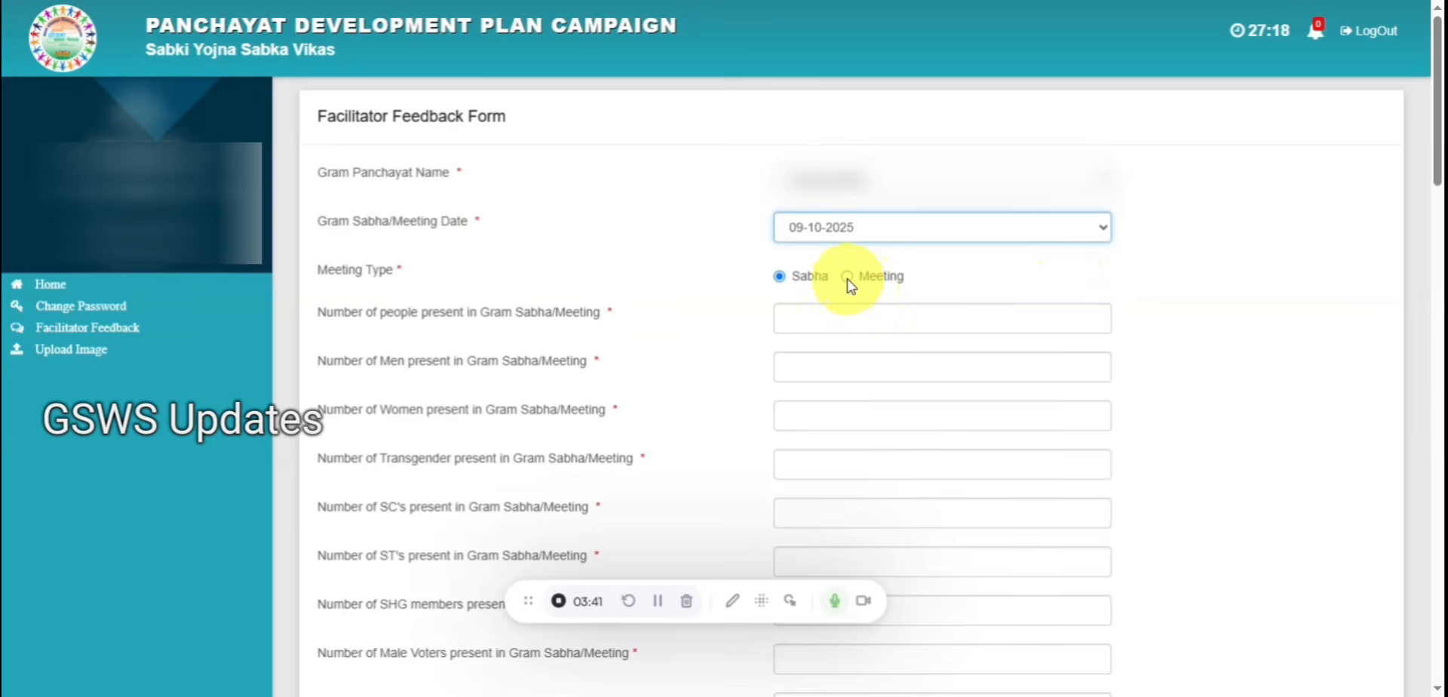
pyautogui.click(847, 277)
pyautogui.click(807, 279)
# Step: Fill in the attendance at the Gram Sabha as 298 people, 147 men, 151 women and 0 transgender
pyautogui.click(827, 319)
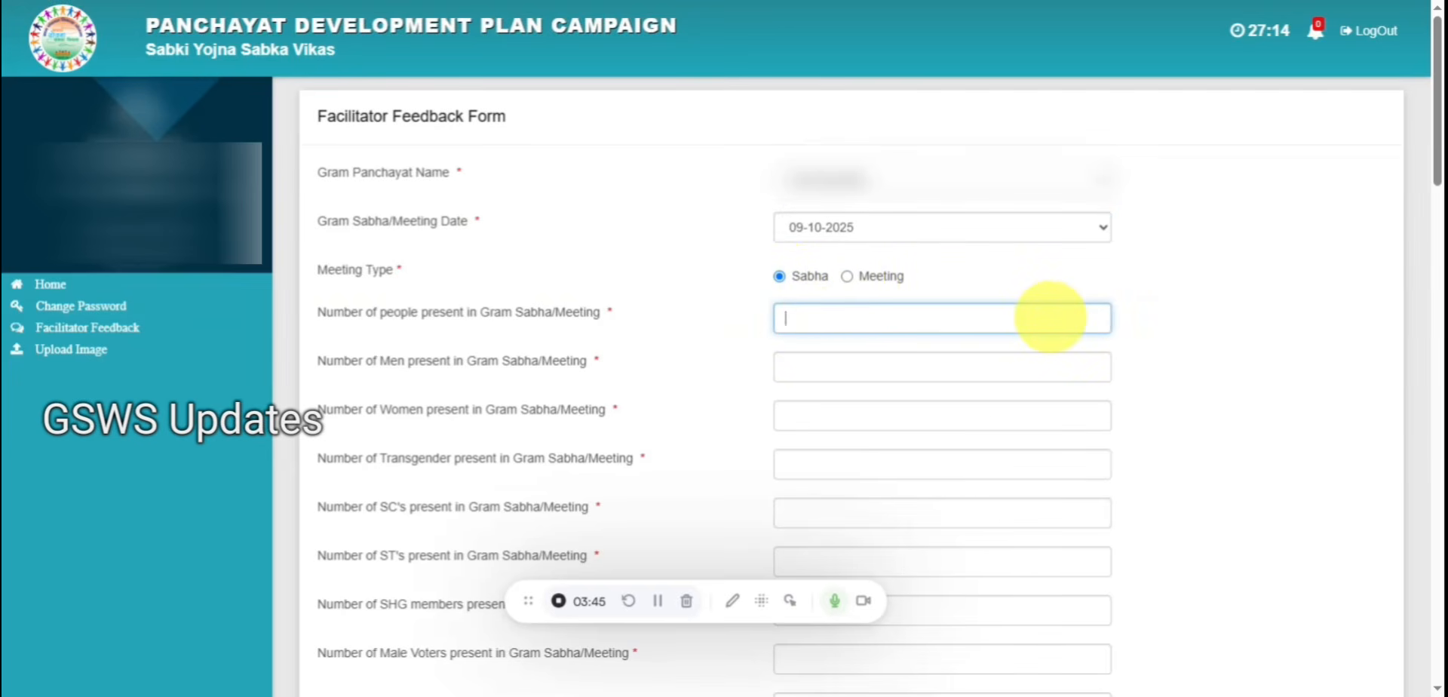
pyautogui.write('298')
pyautogui.click(1050, 365)
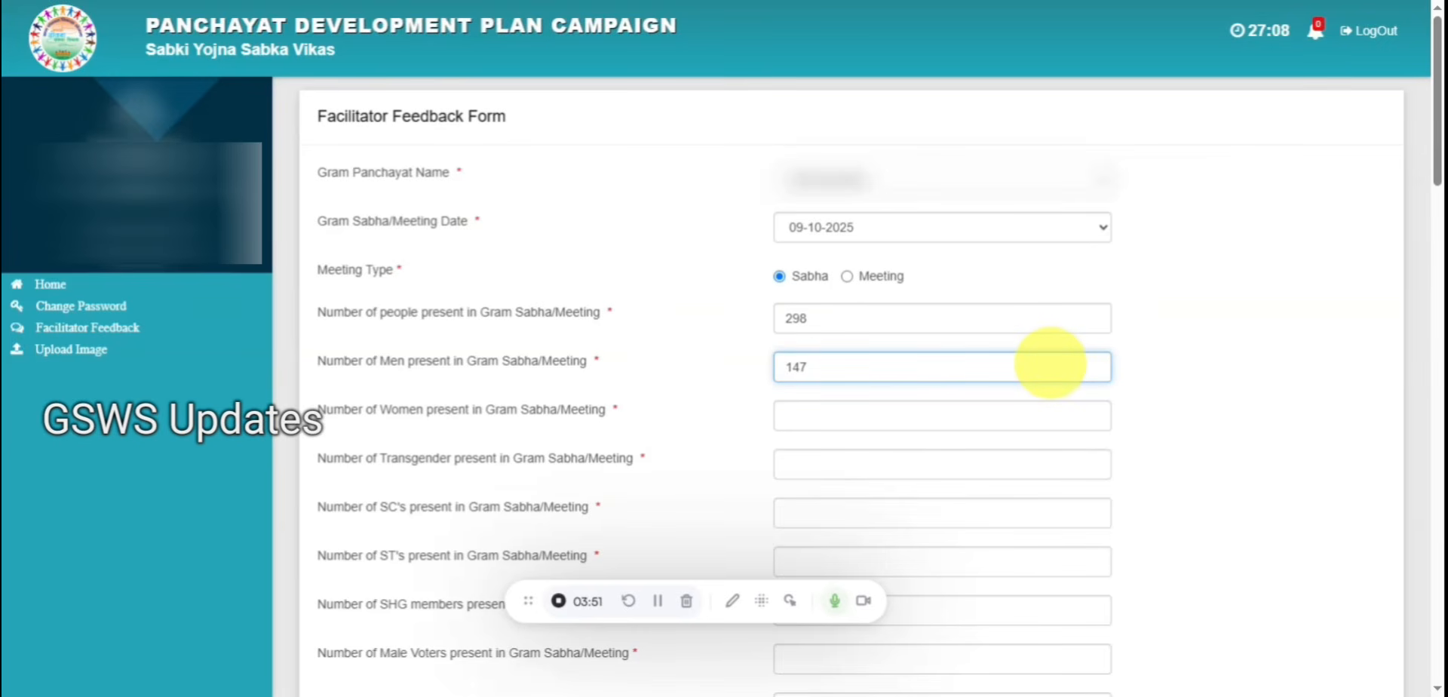
pyautogui.click(1049, 415)
pyautogui.write('151')
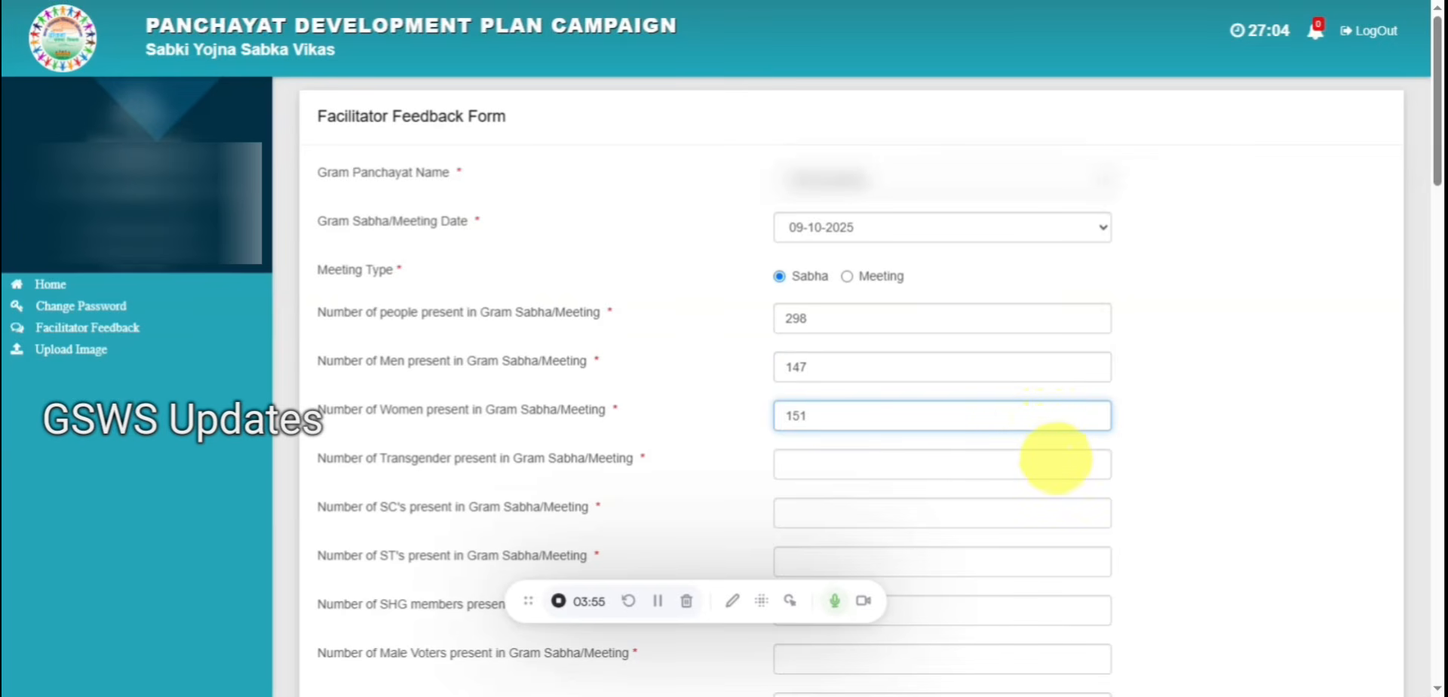
pyautogui.write('0')
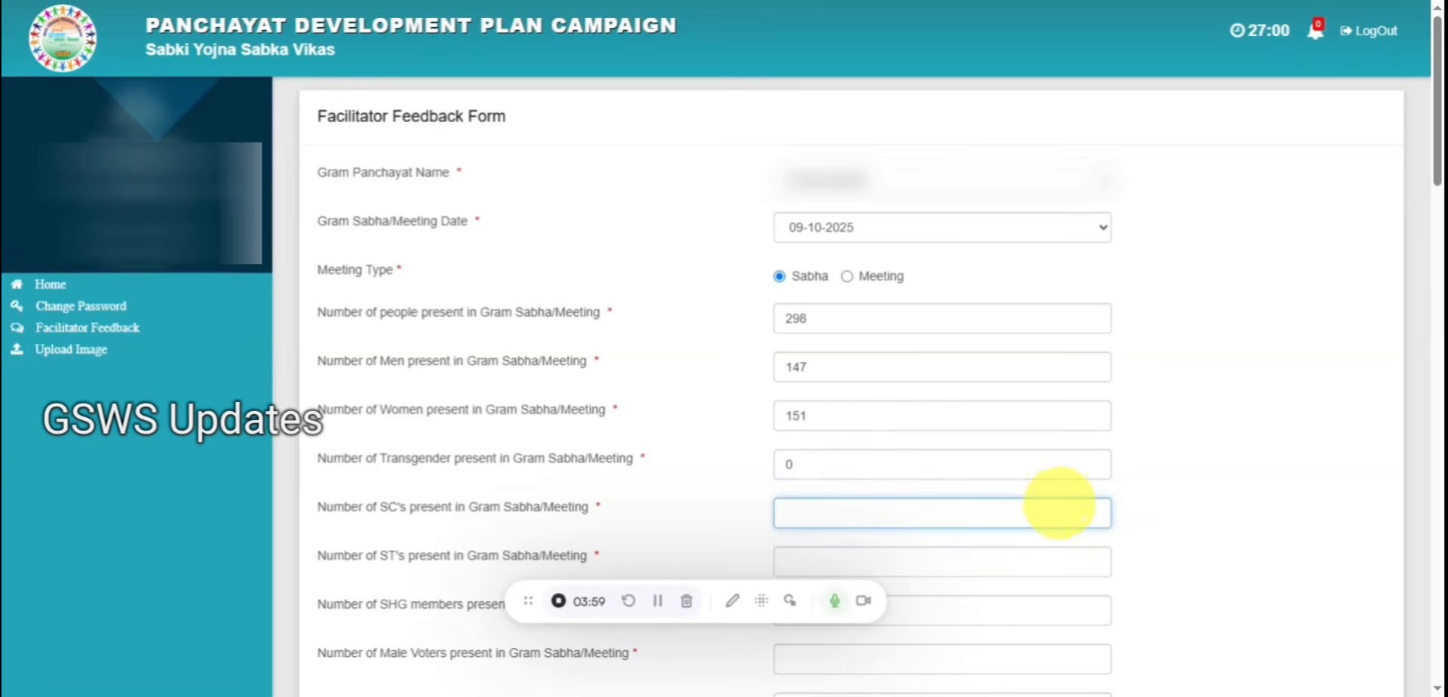
# Step: Enter the SC, ST and SHG member attendance at the Gram Sabha as 36, 0 and 83
pyautogui.click(1060, 503)
pyautogui.write('36')
pyautogui.scroll(-3, 1059, 503)
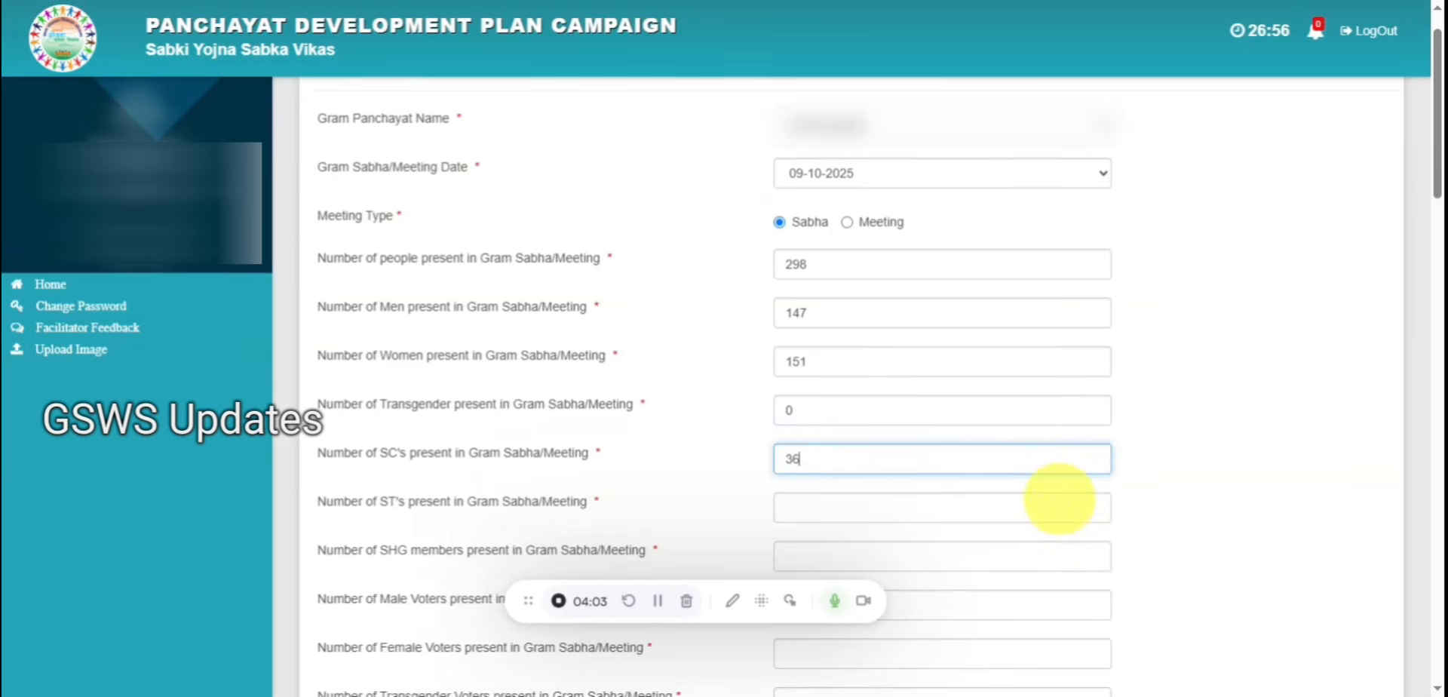
pyautogui.click(1072, 362)
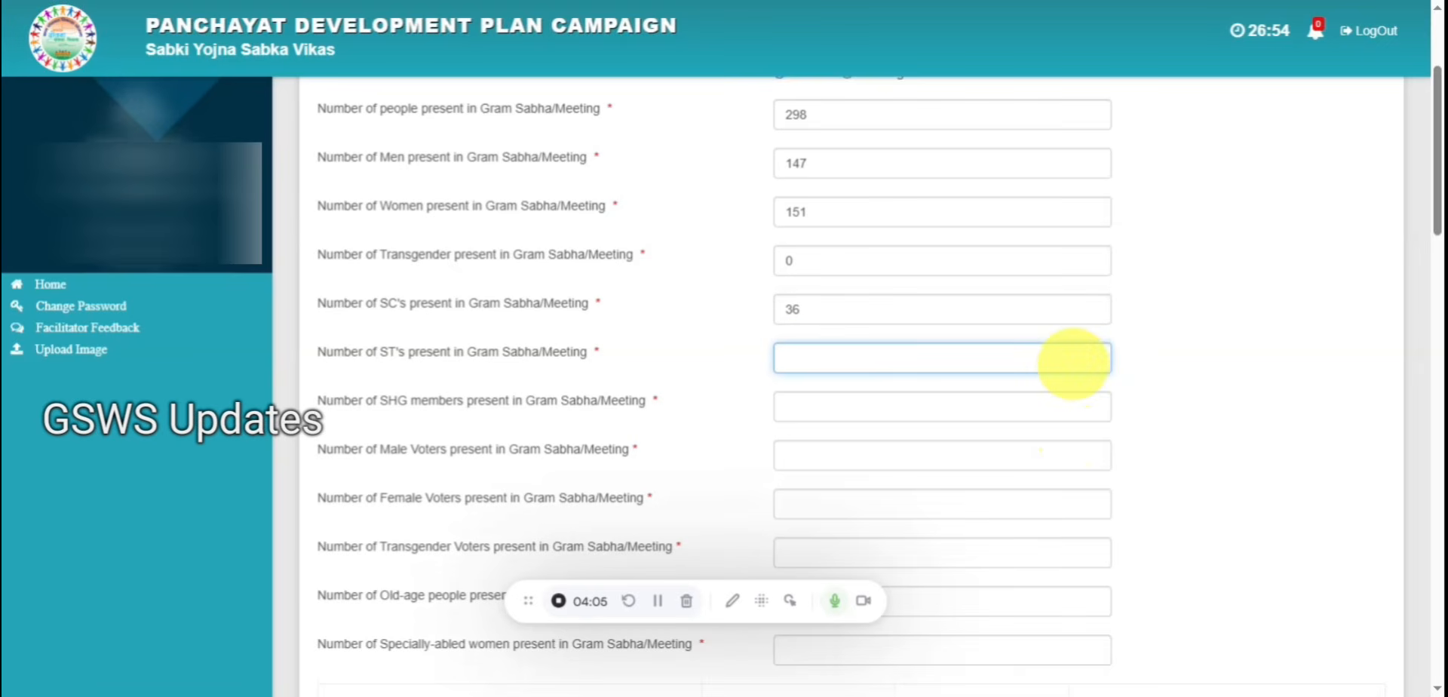
pyautogui.write('0')
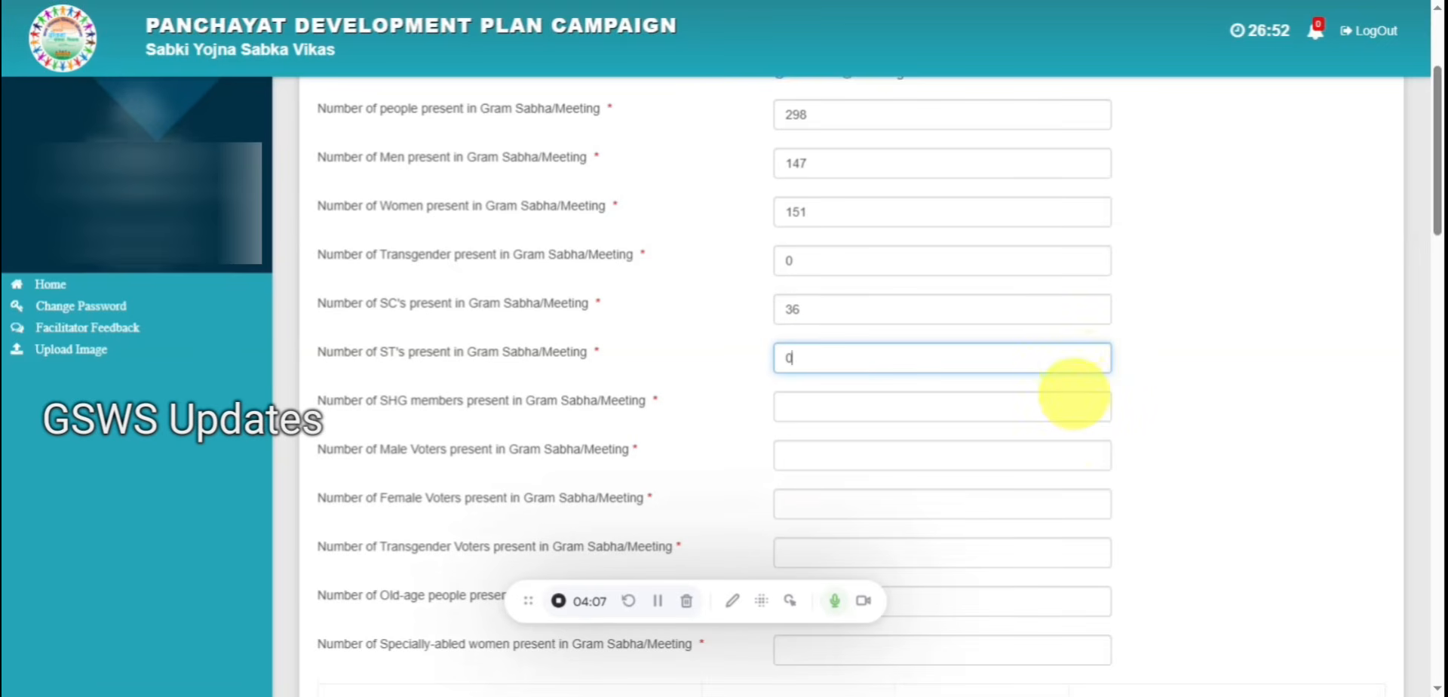
pyautogui.click(1075, 398)
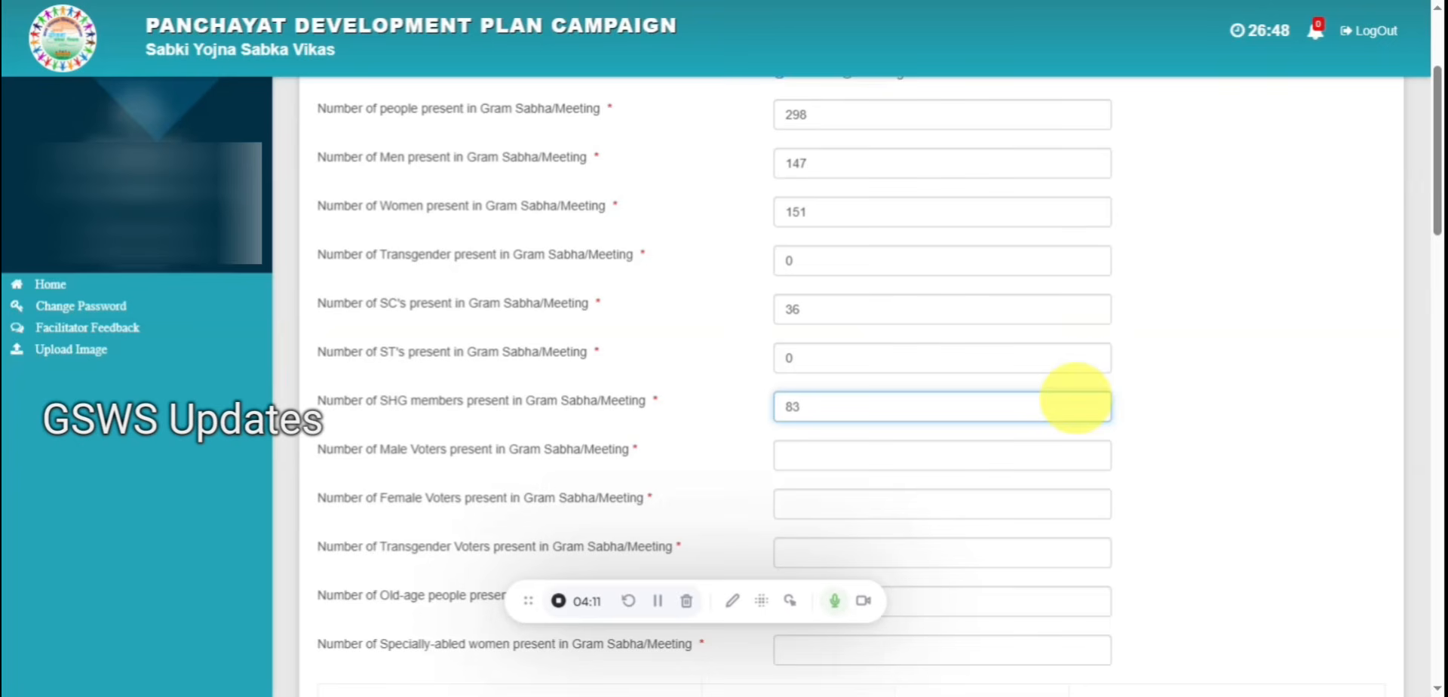
# Step: Fill in the voters present as 147 male, 151 female and 0 transgender
pyautogui.click(1083, 455)
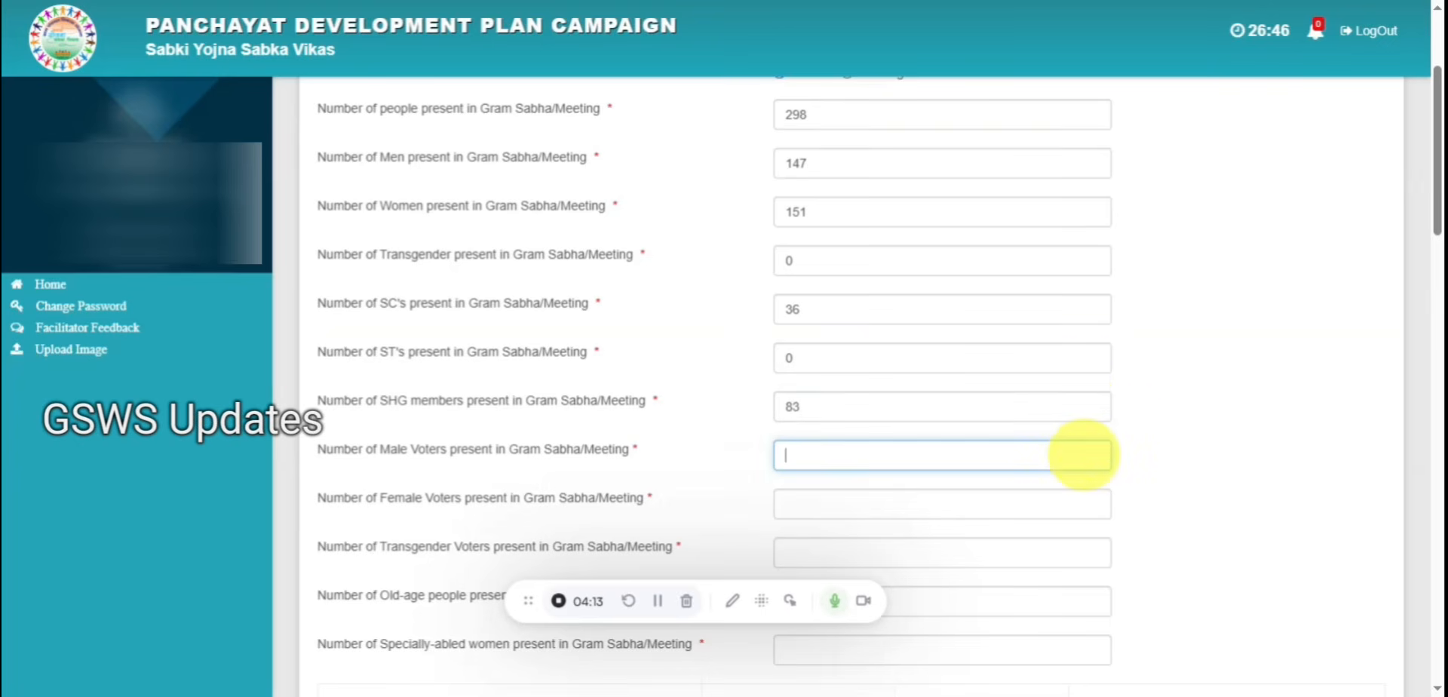
pyautogui.write('147')
pyautogui.click(1075, 497)
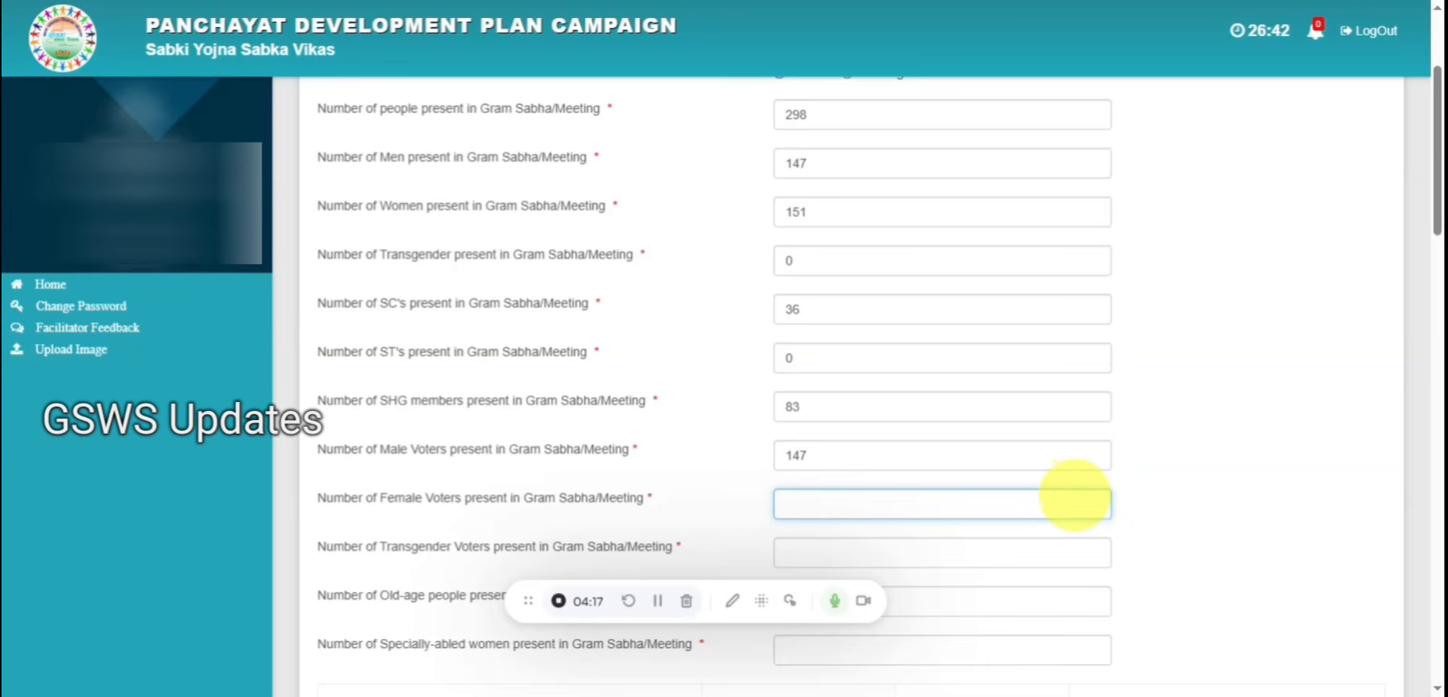
pyautogui.write('151')
pyautogui.scroll(-2, 1075, 494)
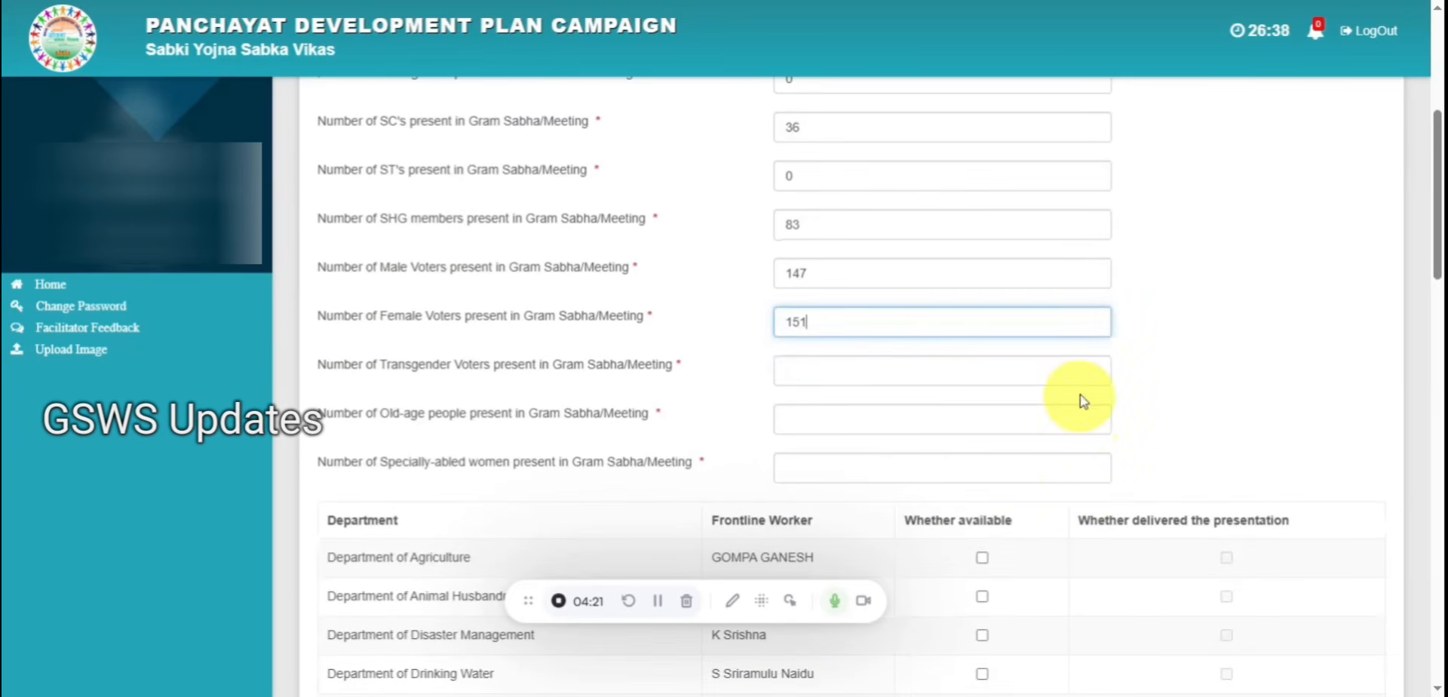
pyautogui.click(1081, 373)
pyautogui.write('0')
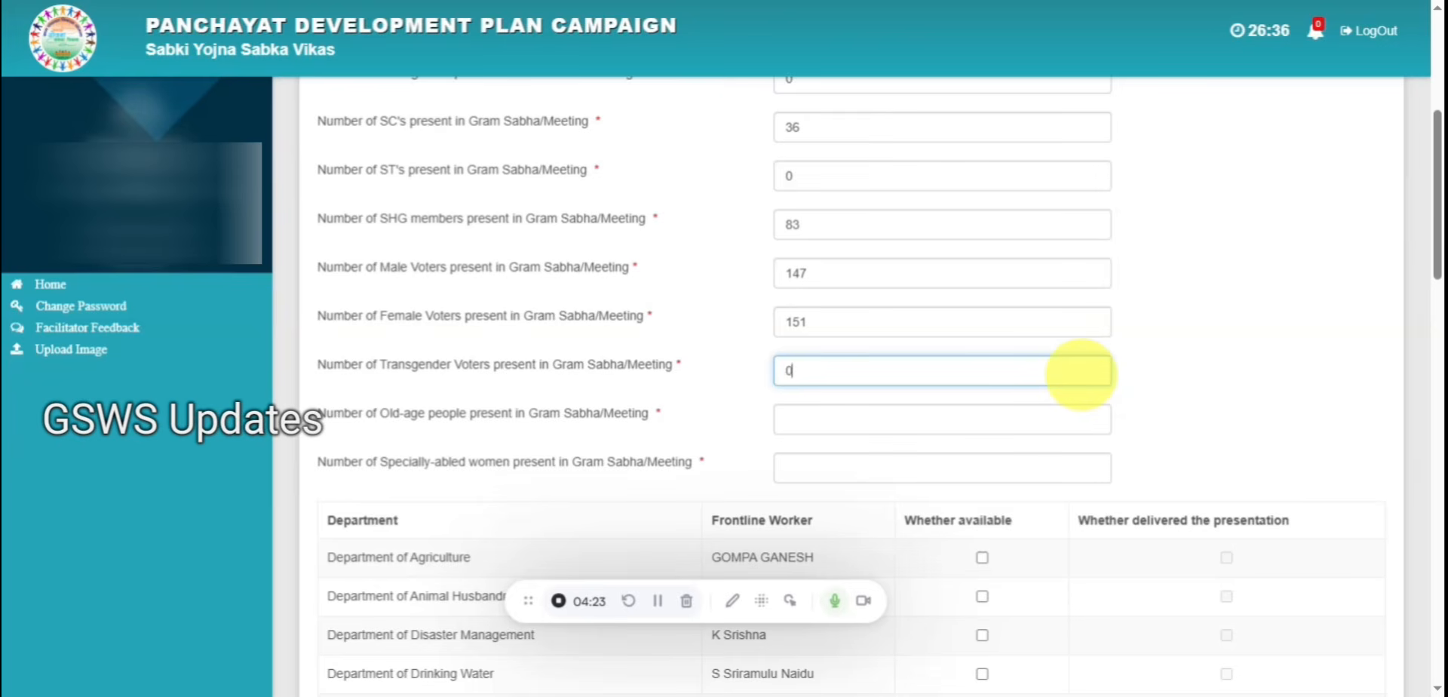
# Step: Enter 57 old-age people and 12 specially-abled women as present in the Gram Sabha
pyautogui.click(1082, 410)
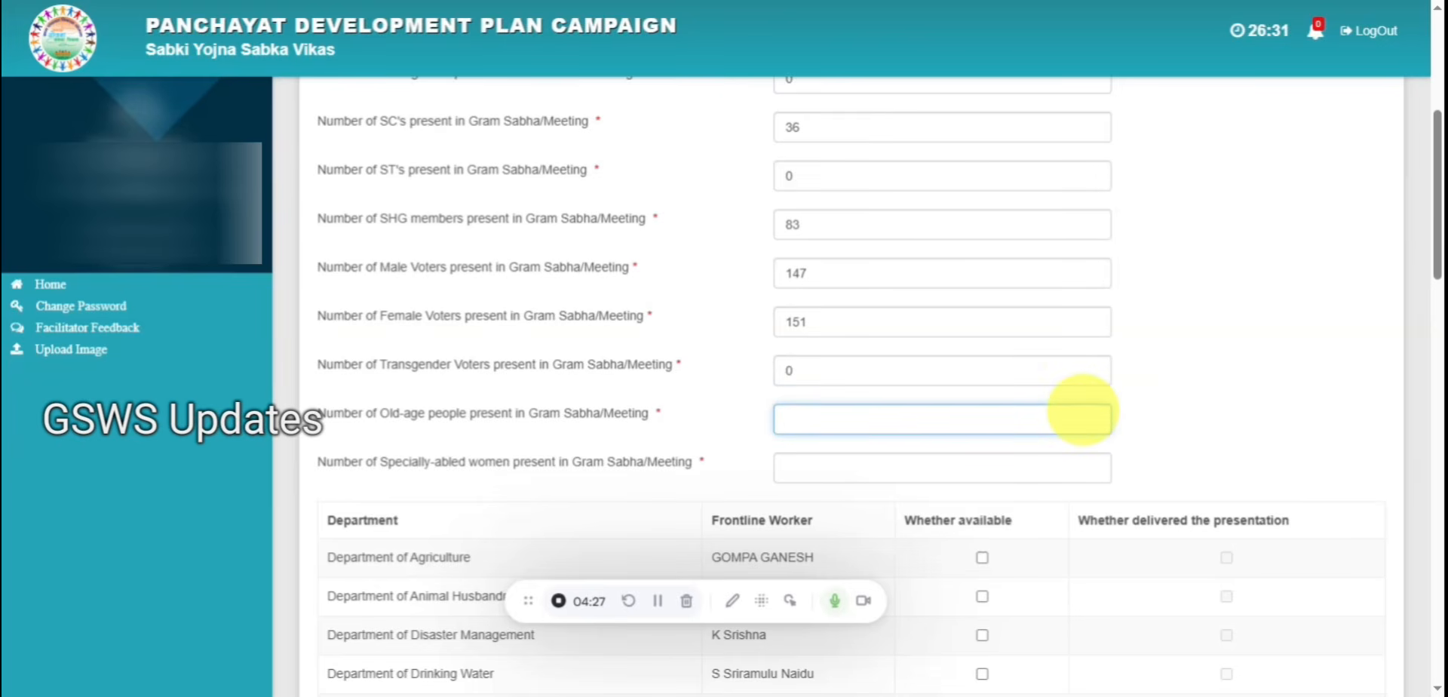
pyautogui.write('57')
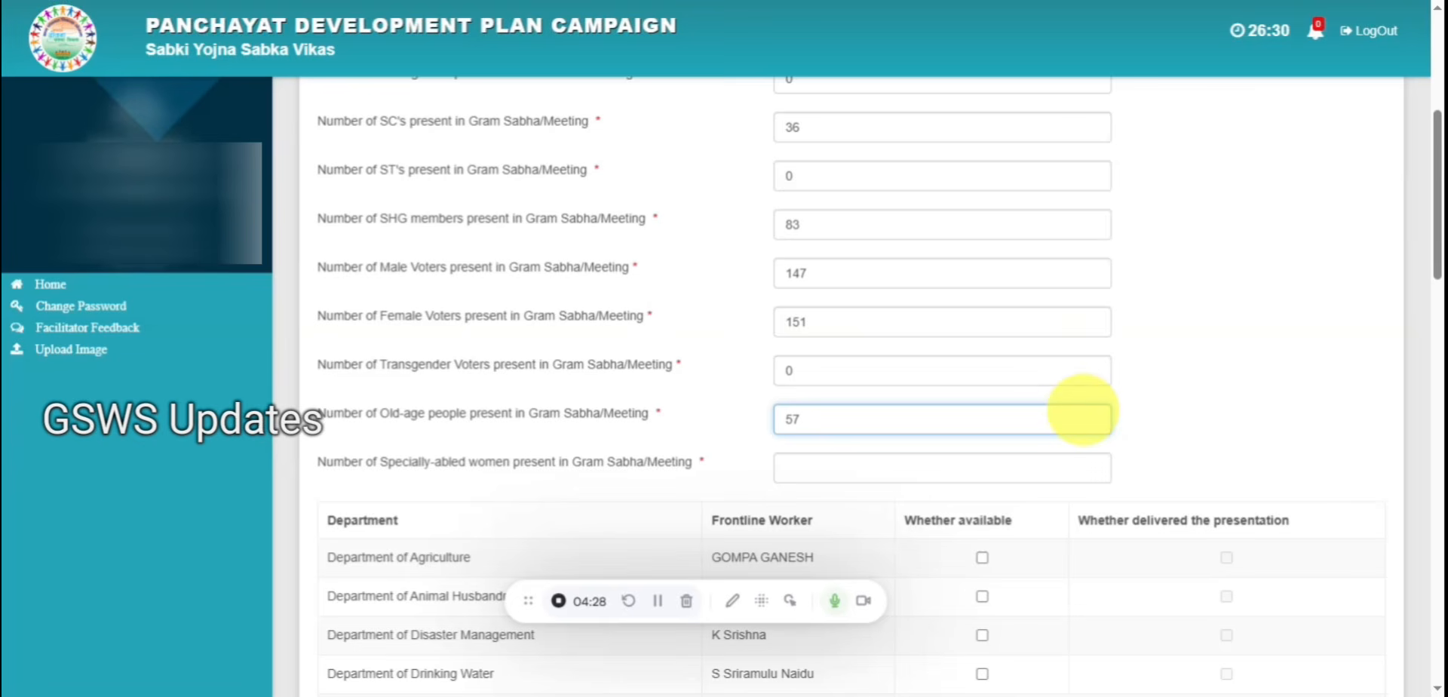
pyautogui.click(1087, 465)
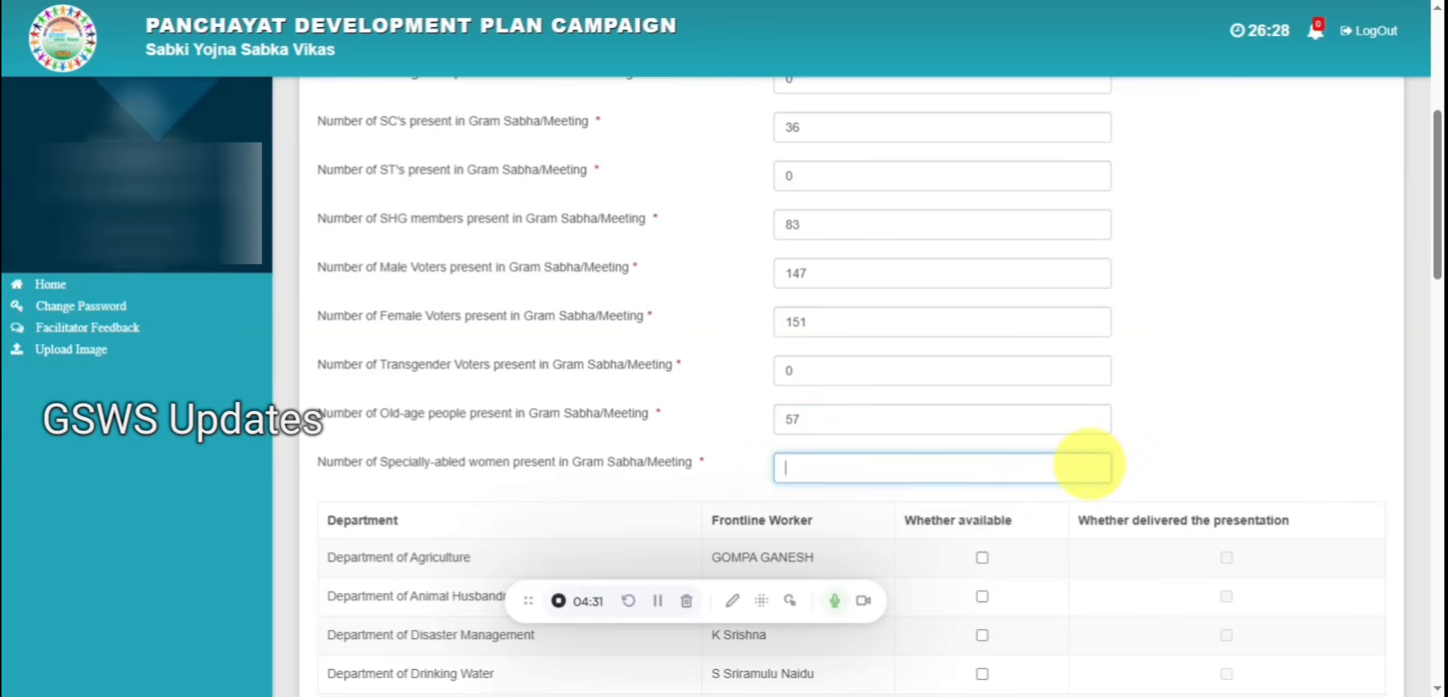
pyautogui.write('12')
pyautogui.scroll(-5, 1090, 464)
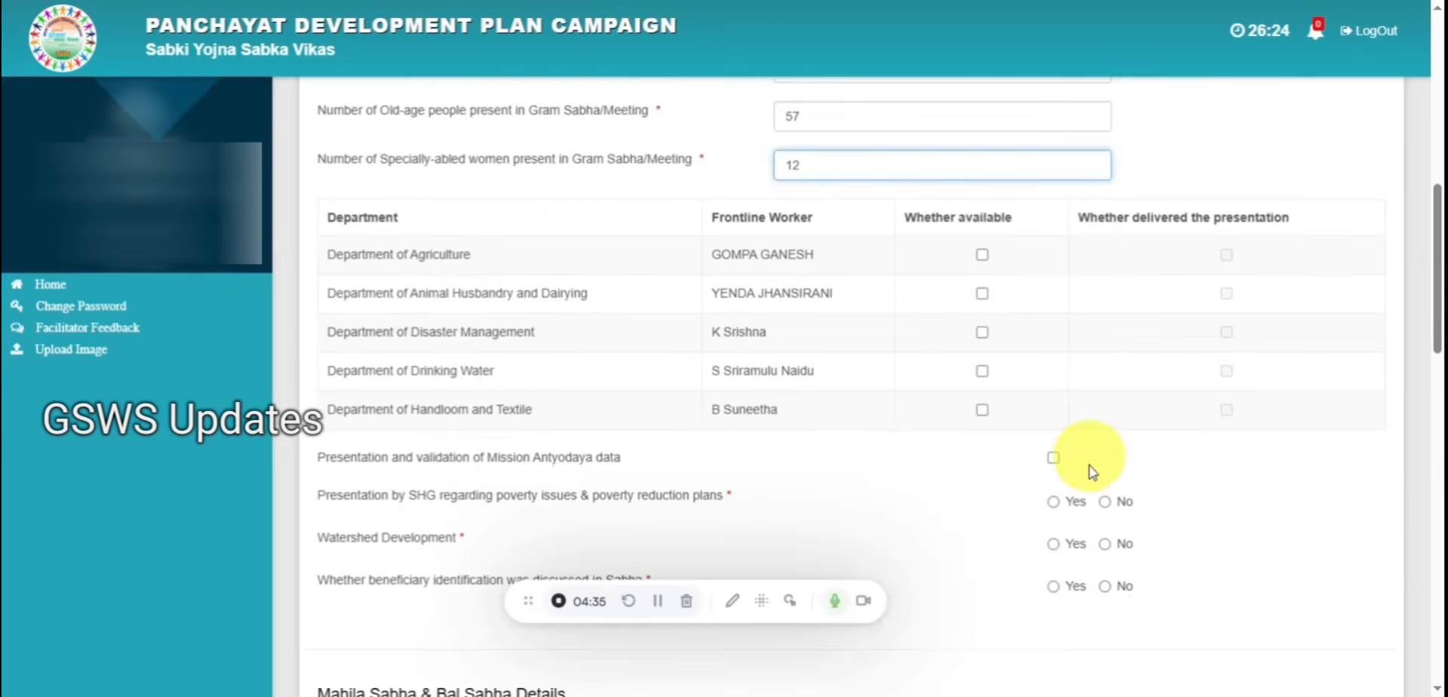
pyautogui.moveTo(473, 178); pyautogui.dragTo(377, 197)
pyautogui.moveTo(582, 219); pyautogui.dragTo(411, 223)
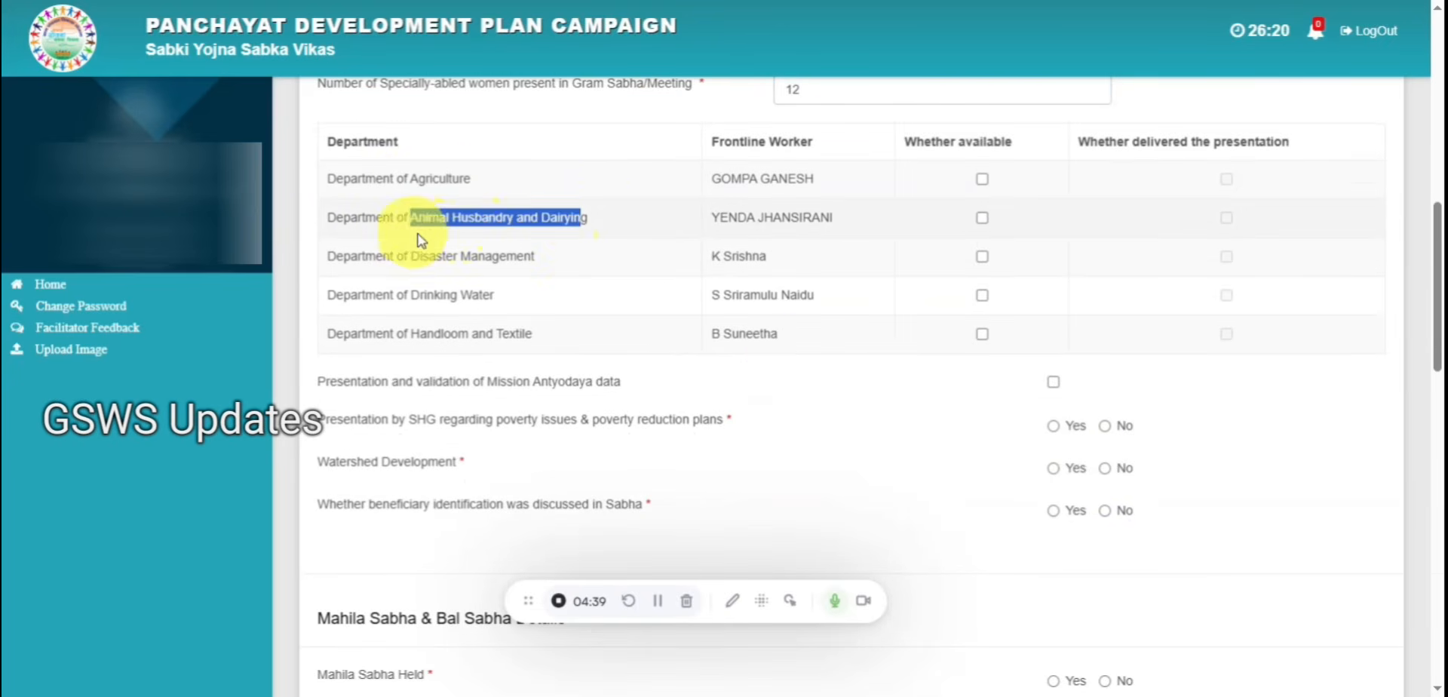
pyautogui.moveTo(534, 256); pyautogui.dragTo(412, 258)
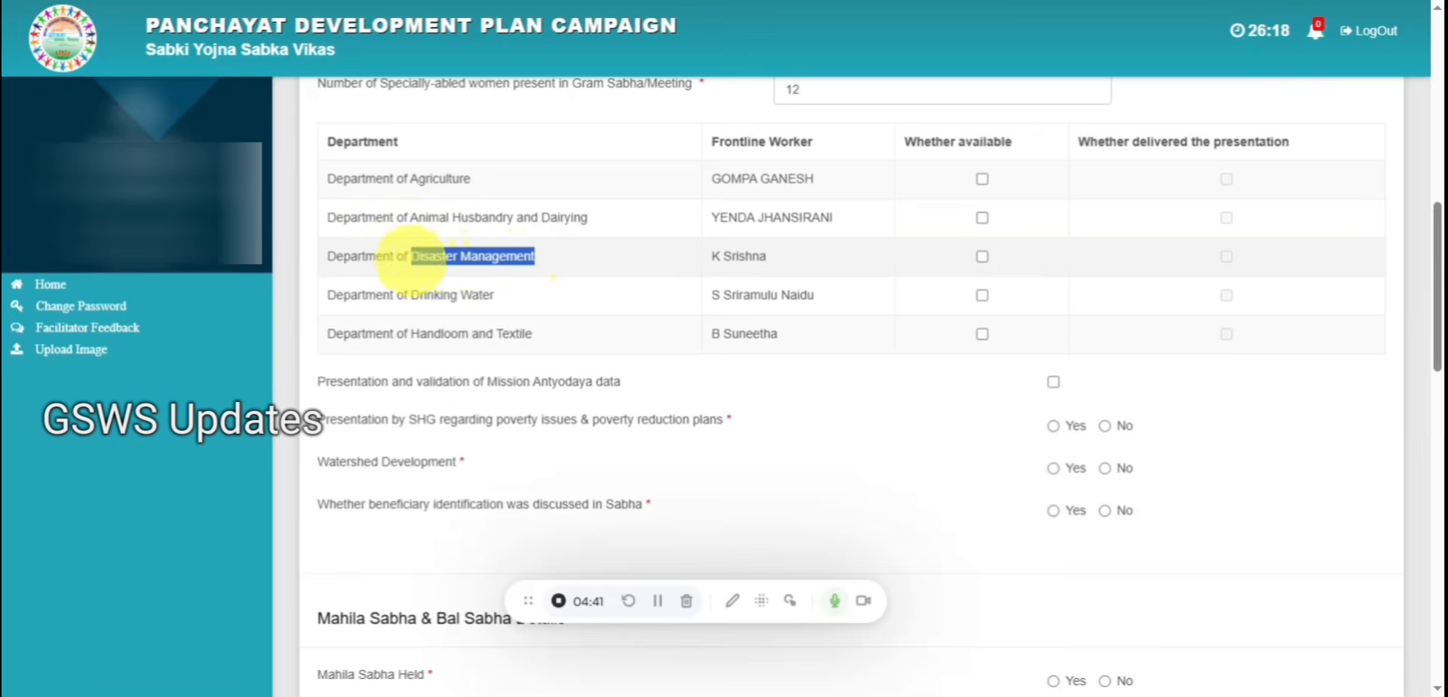
pyautogui.moveTo(507, 295); pyautogui.dragTo(495, 294)
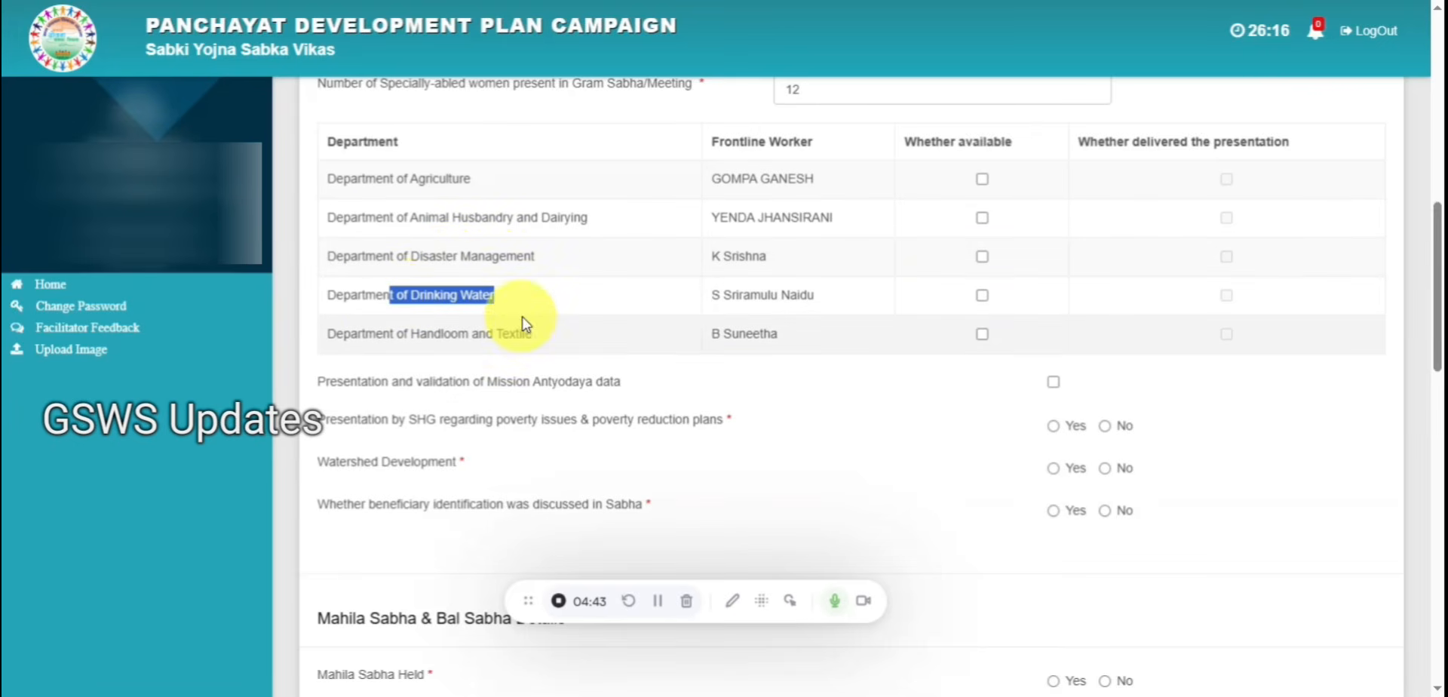
pyautogui.moveTo(526, 333); pyautogui.dragTo(405, 334)
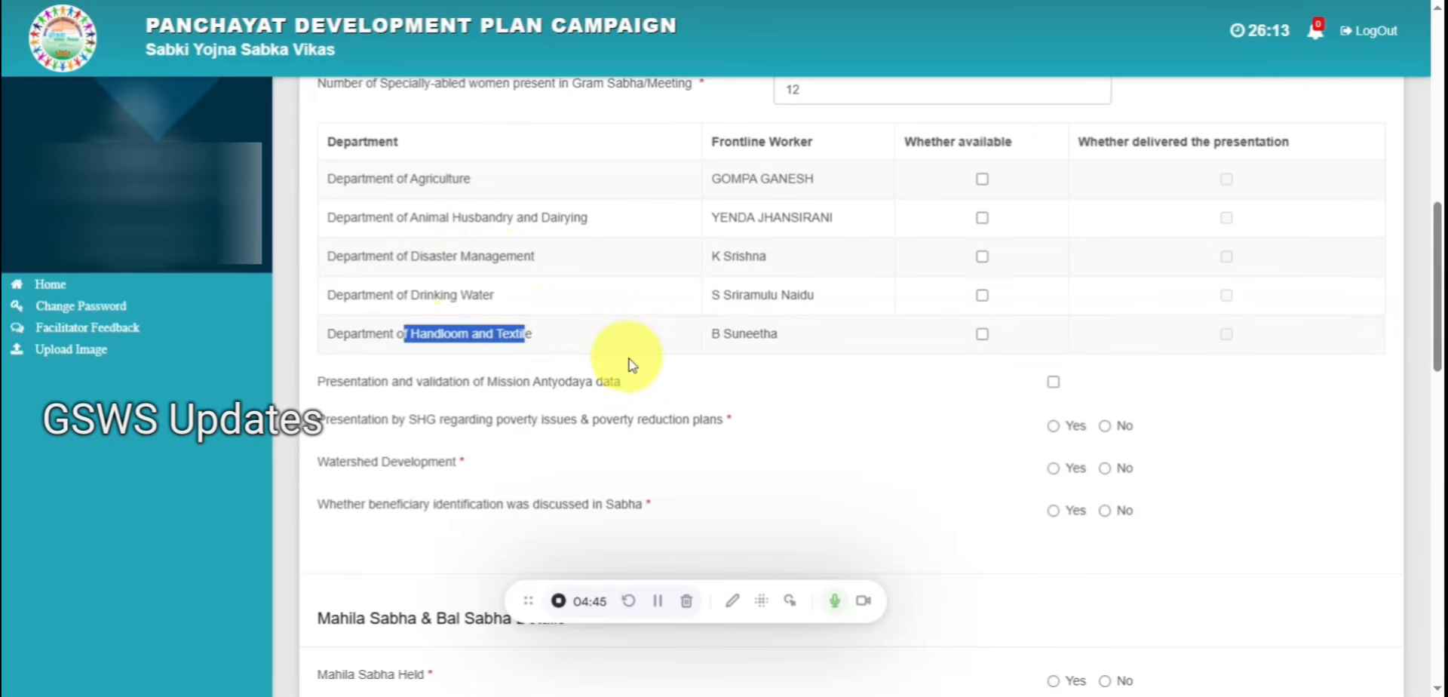
# Step: Mark the frontline workers of all five listed departments as available and as having delivered the presentation
pyautogui.click(982, 179)
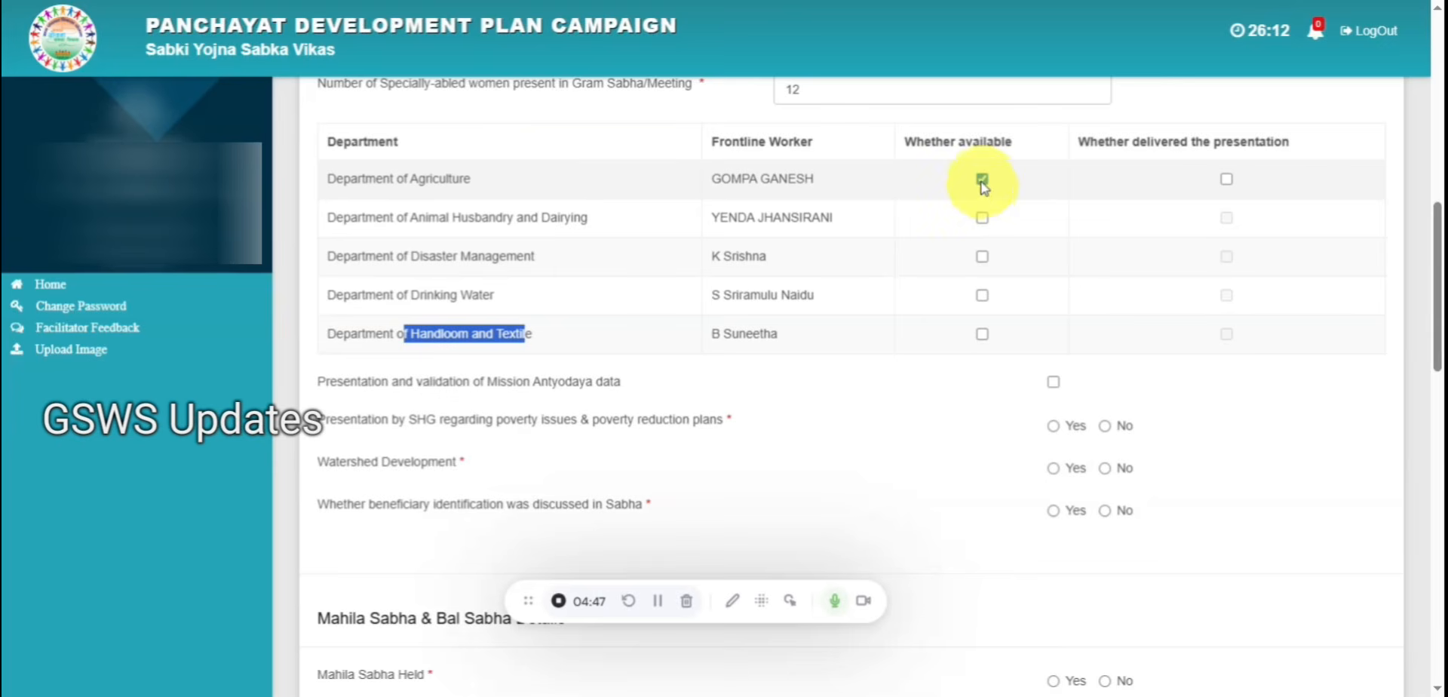
pyautogui.click(1226, 178)
pyautogui.click(982, 218)
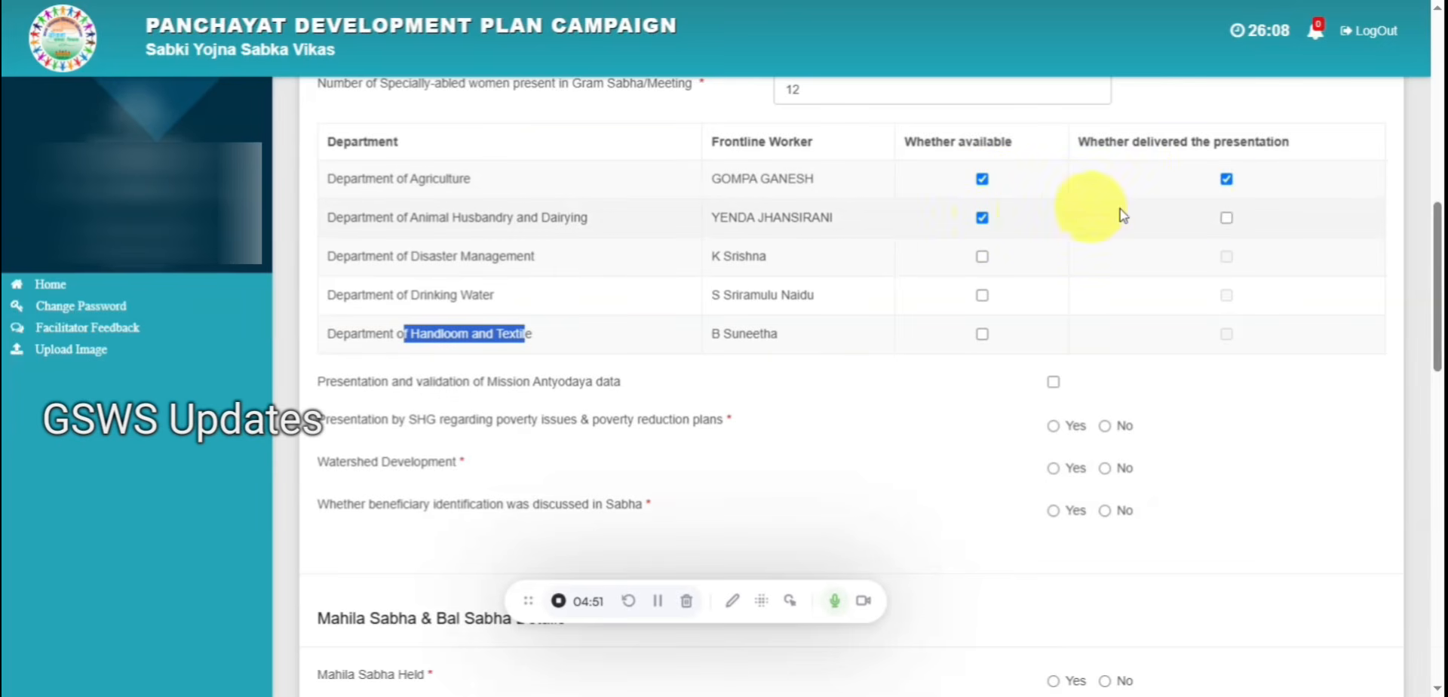
pyautogui.click(1227, 218)
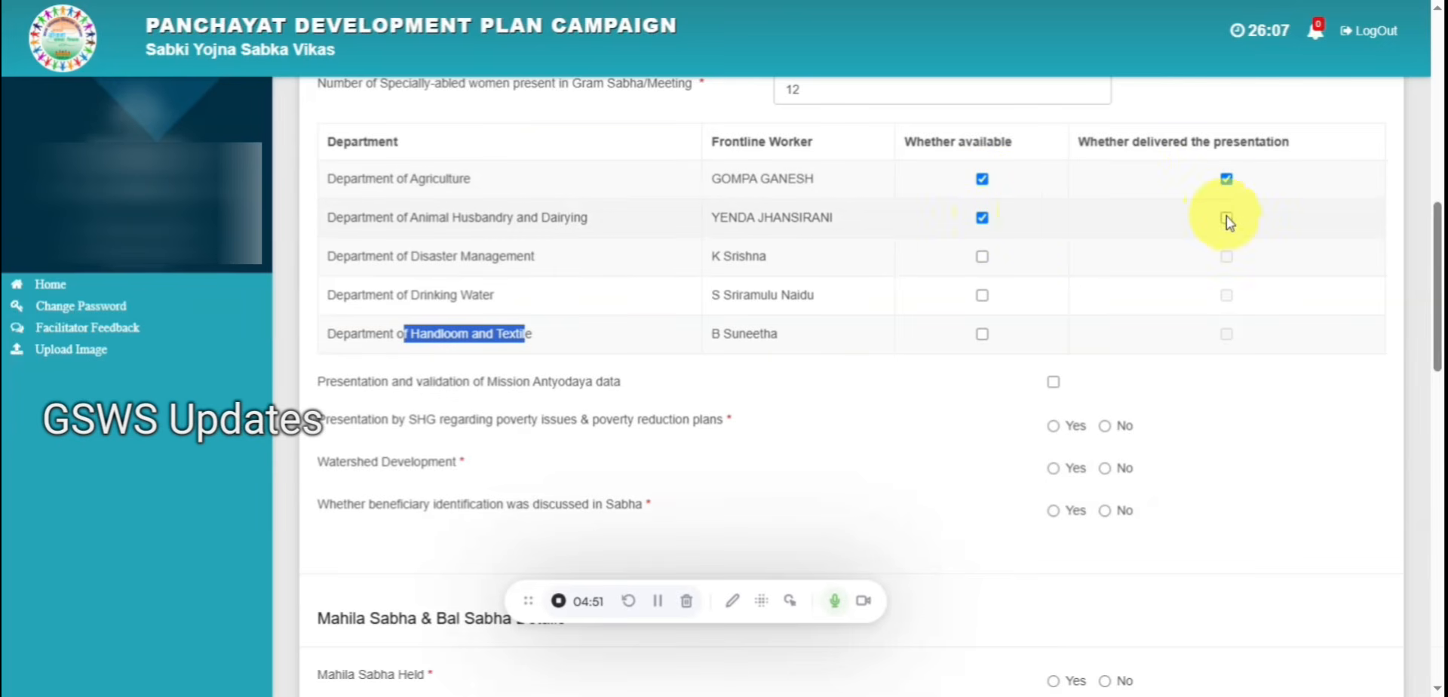
pyautogui.click(982, 255)
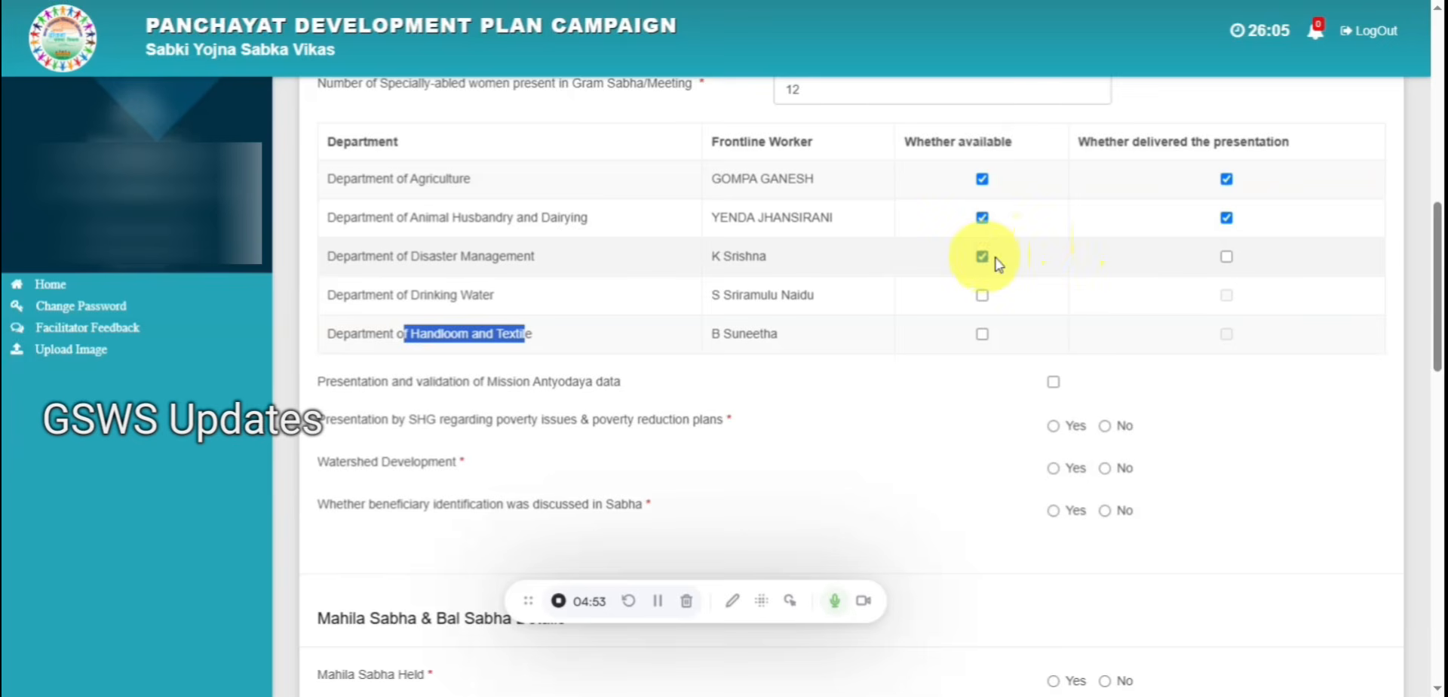
pyautogui.click(1228, 258)
pyautogui.click(982, 295)
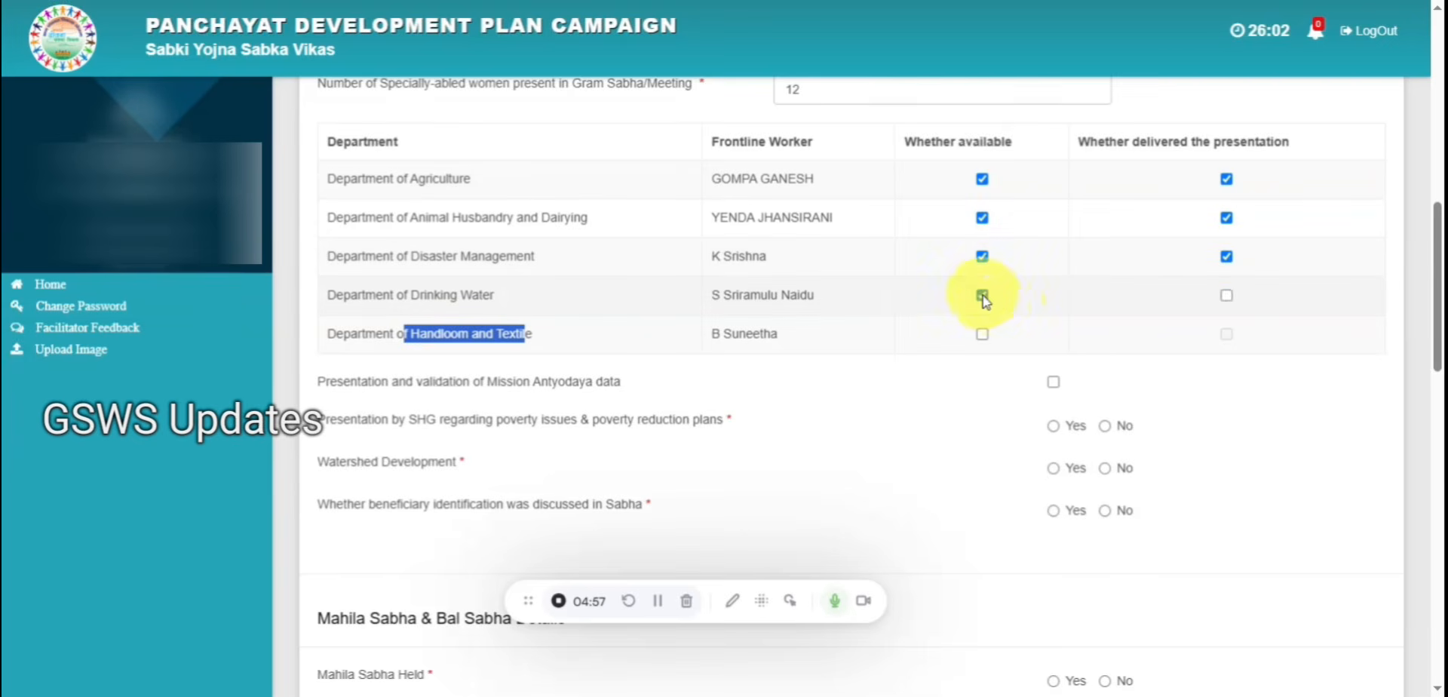
pyautogui.click(1227, 296)
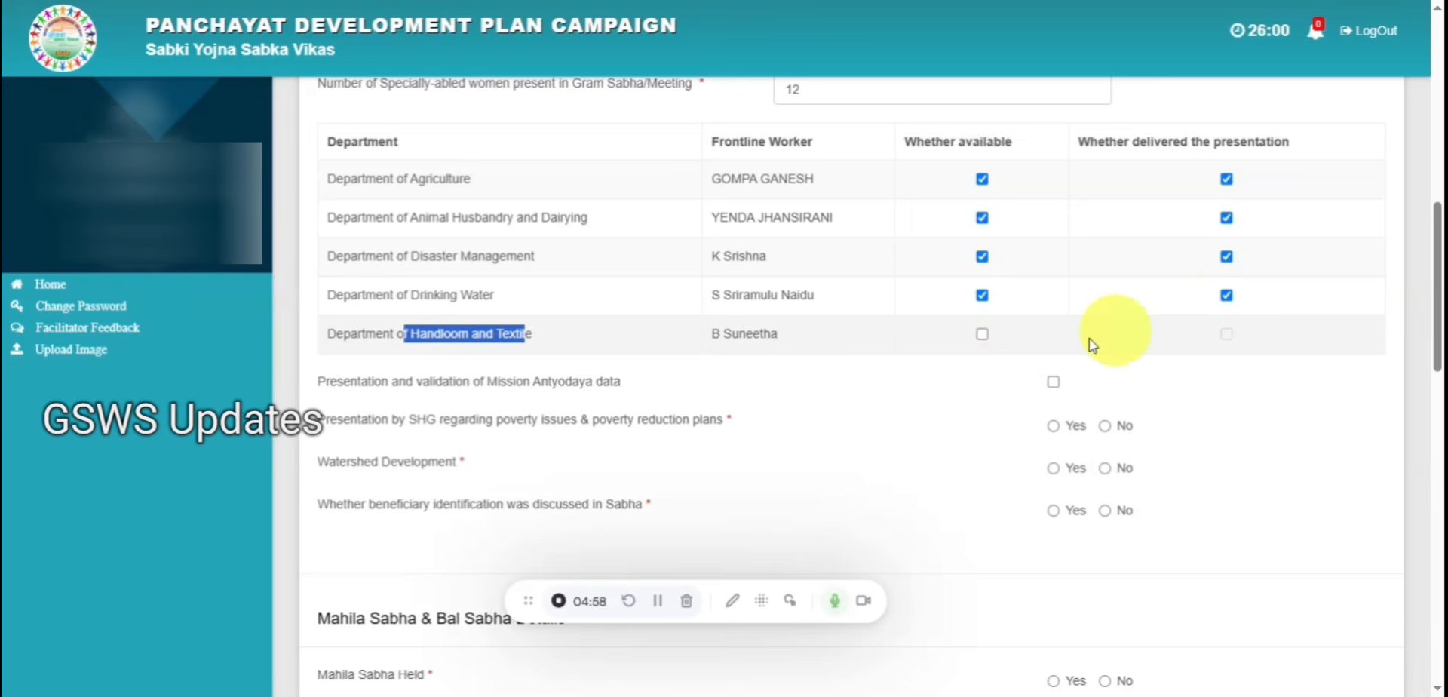
pyautogui.click(982, 334)
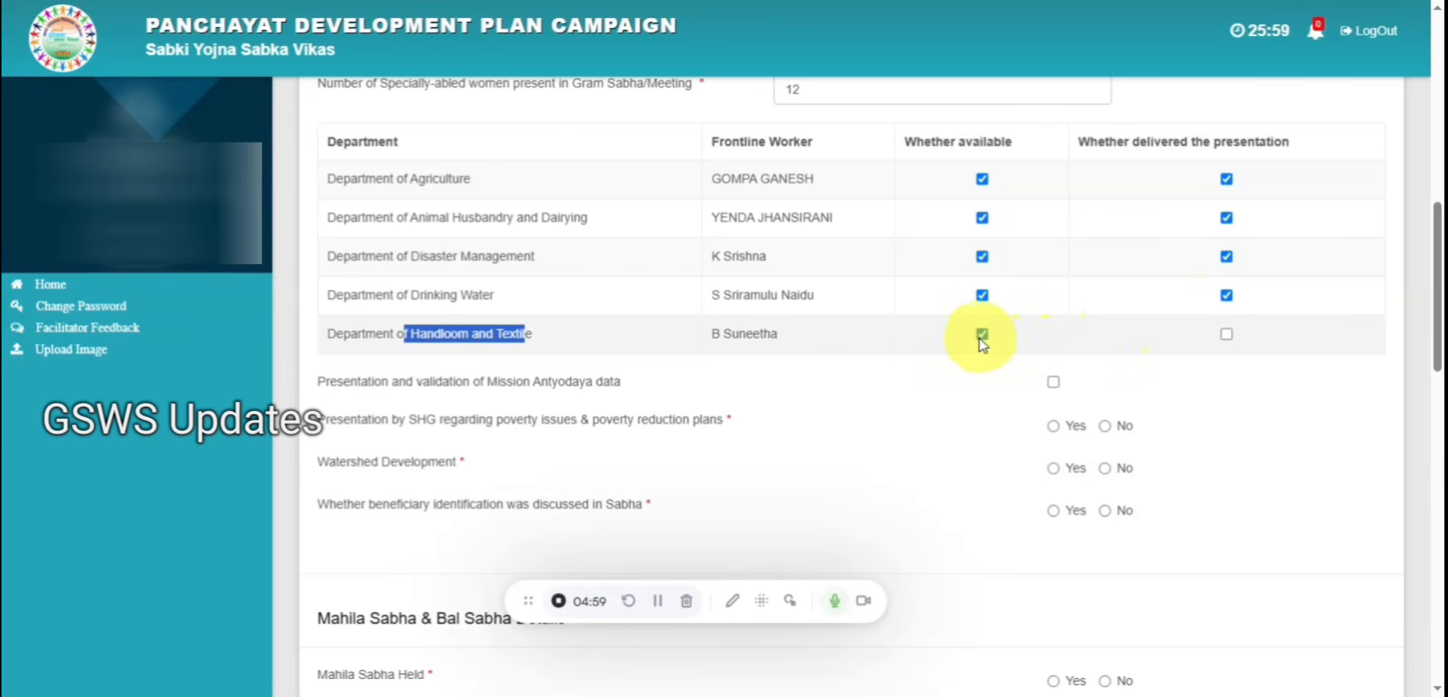
pyautogui.click(1229, 334)
# Step: Mark the Mission Antyodaya data presentation as done, and answer Yes for the SHG poverty presentation with GramaSamakya.pdf attached
pyautogui.scroll(-2, 1118, 329)
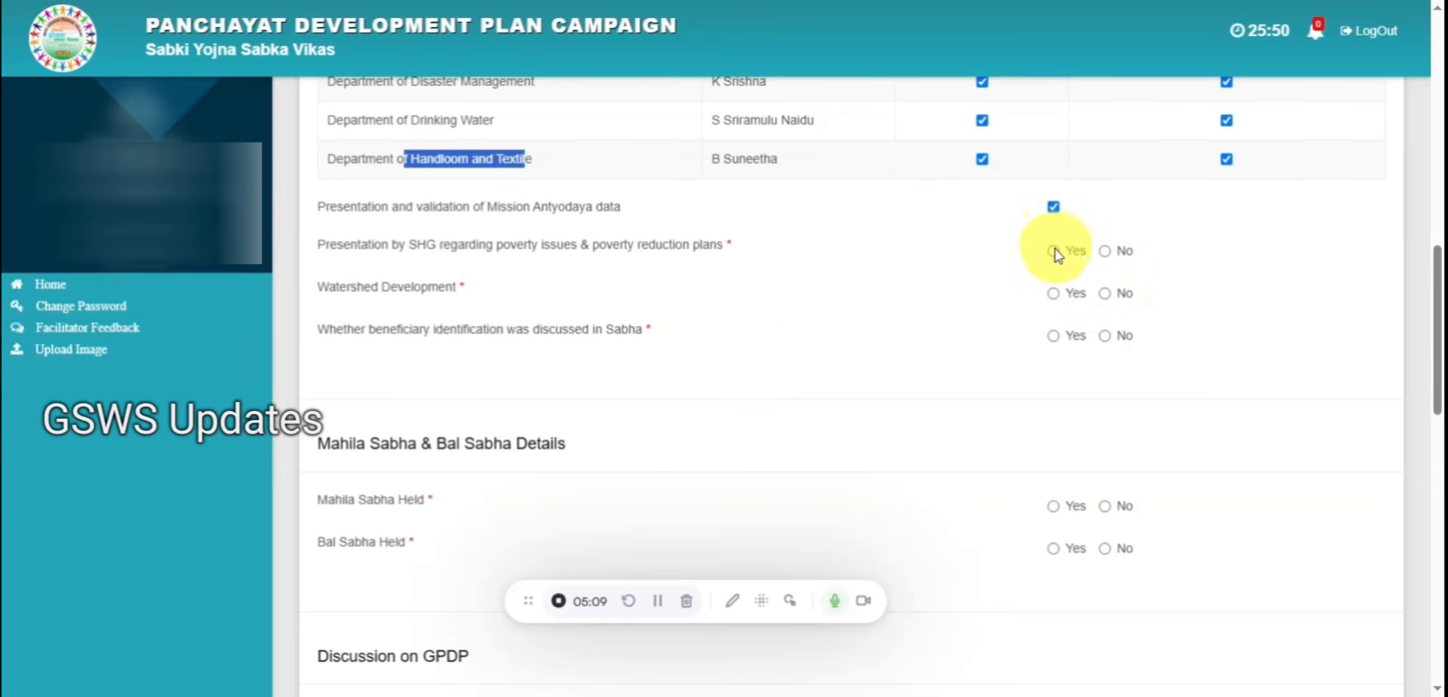
pyautogui.moveTo(726, 244); pyautogui.dragTo(409, 248)
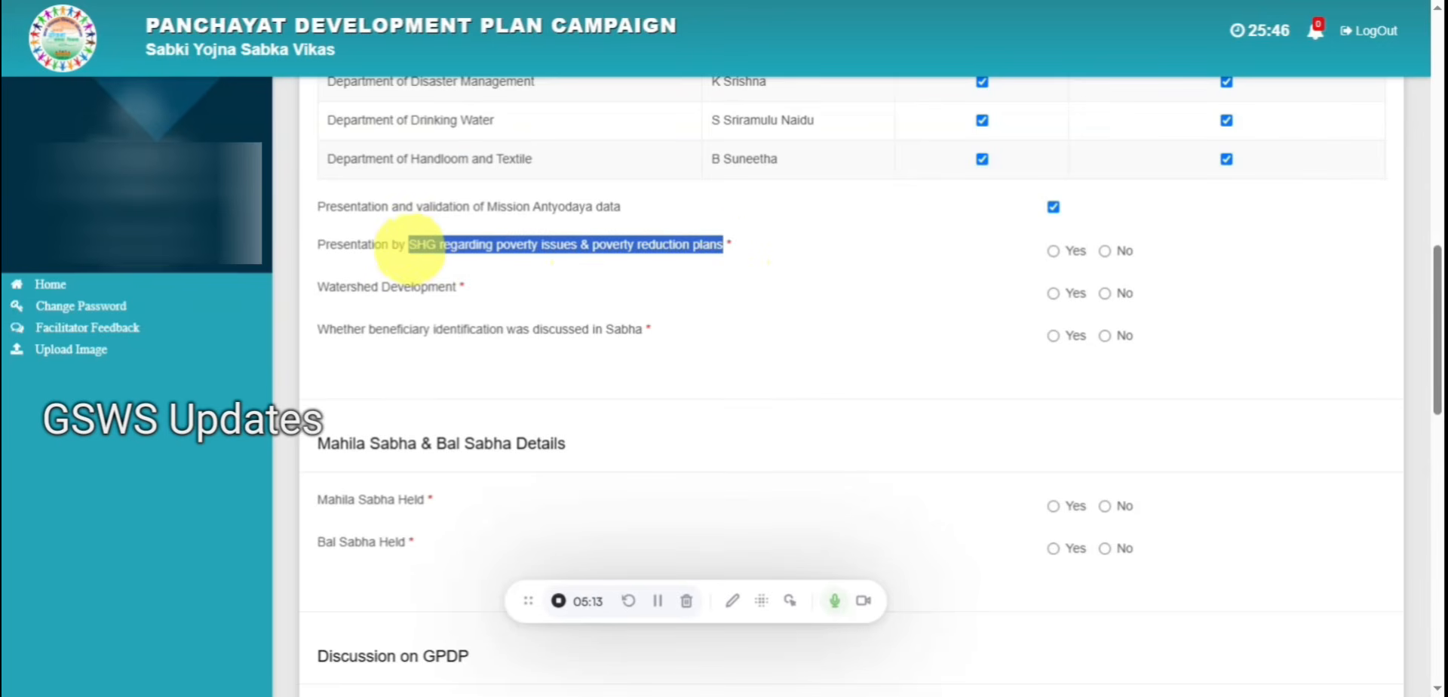
pyautogui.click(1057, 254)
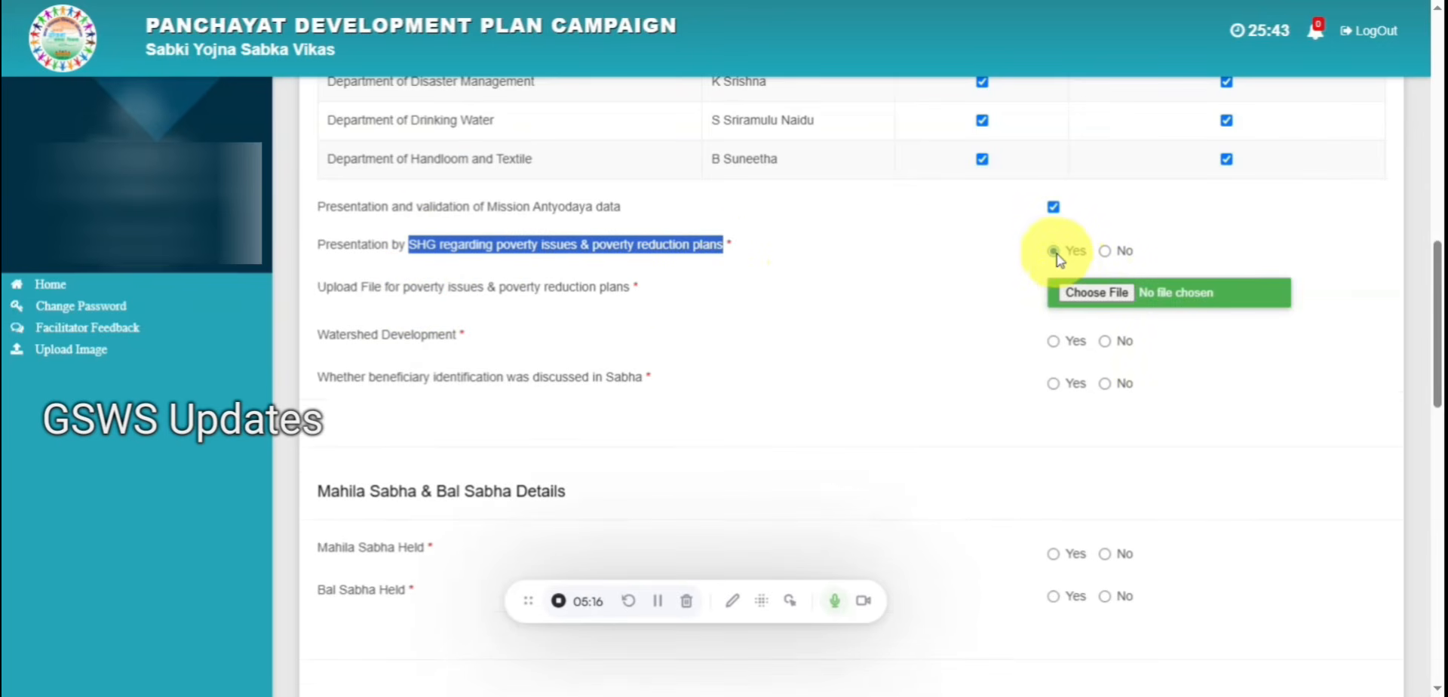
pyautogui.click(1102, 296)
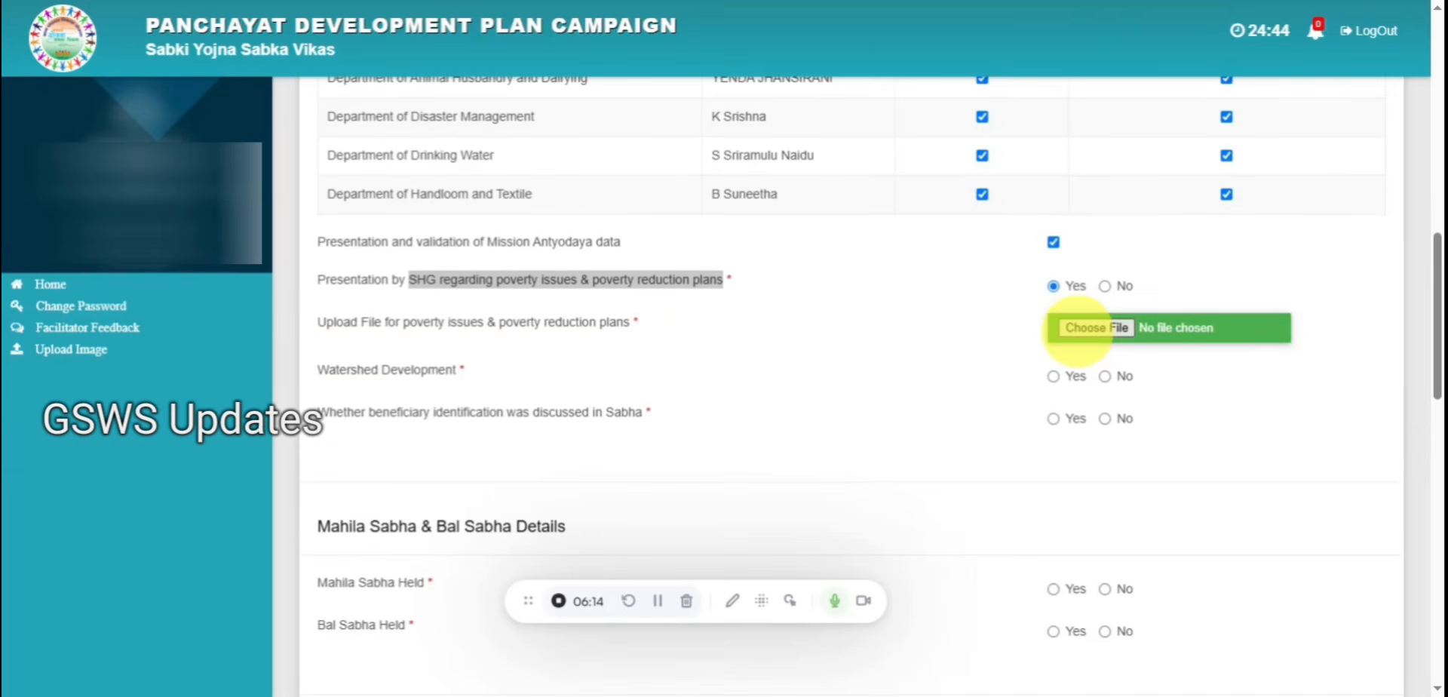
pyautogui.press('Return')
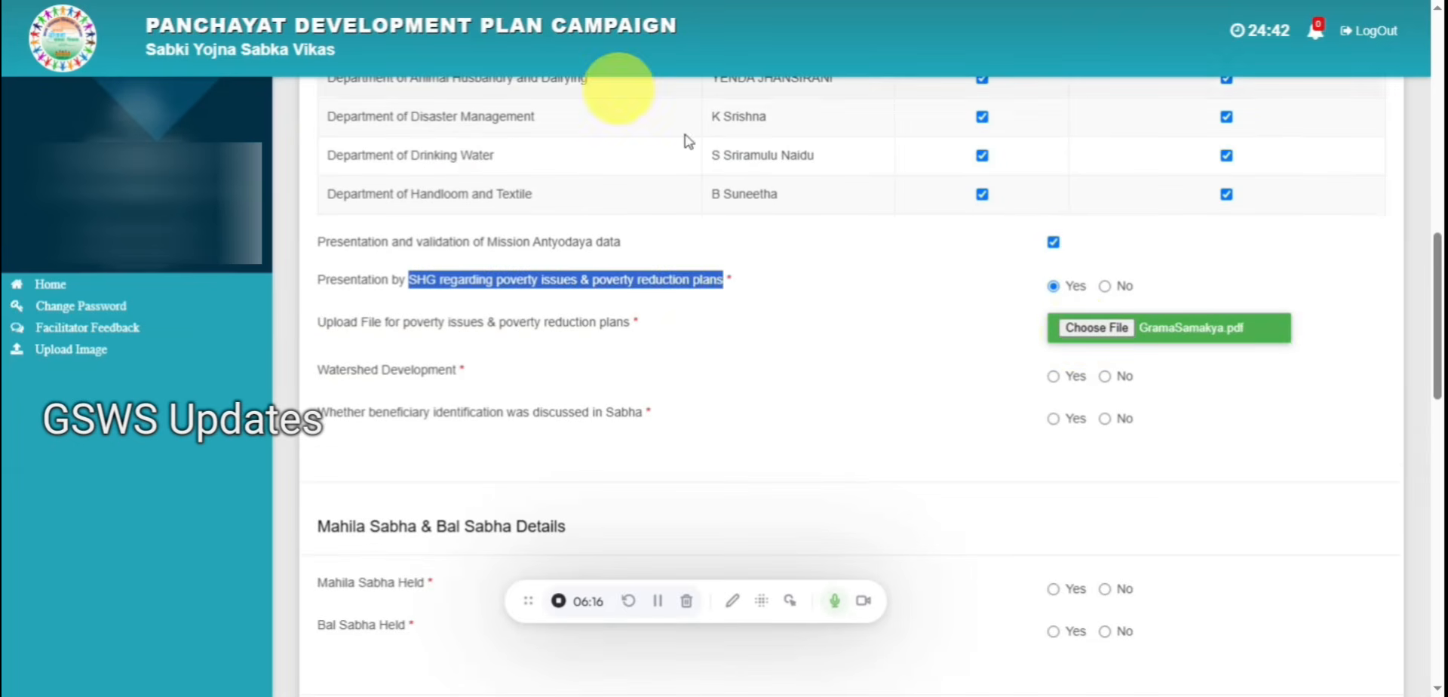
# Step: Answer Yes for Watershed Development and attach Watershed.pdf as its supporting file
pyautogui.click(1054, 377)
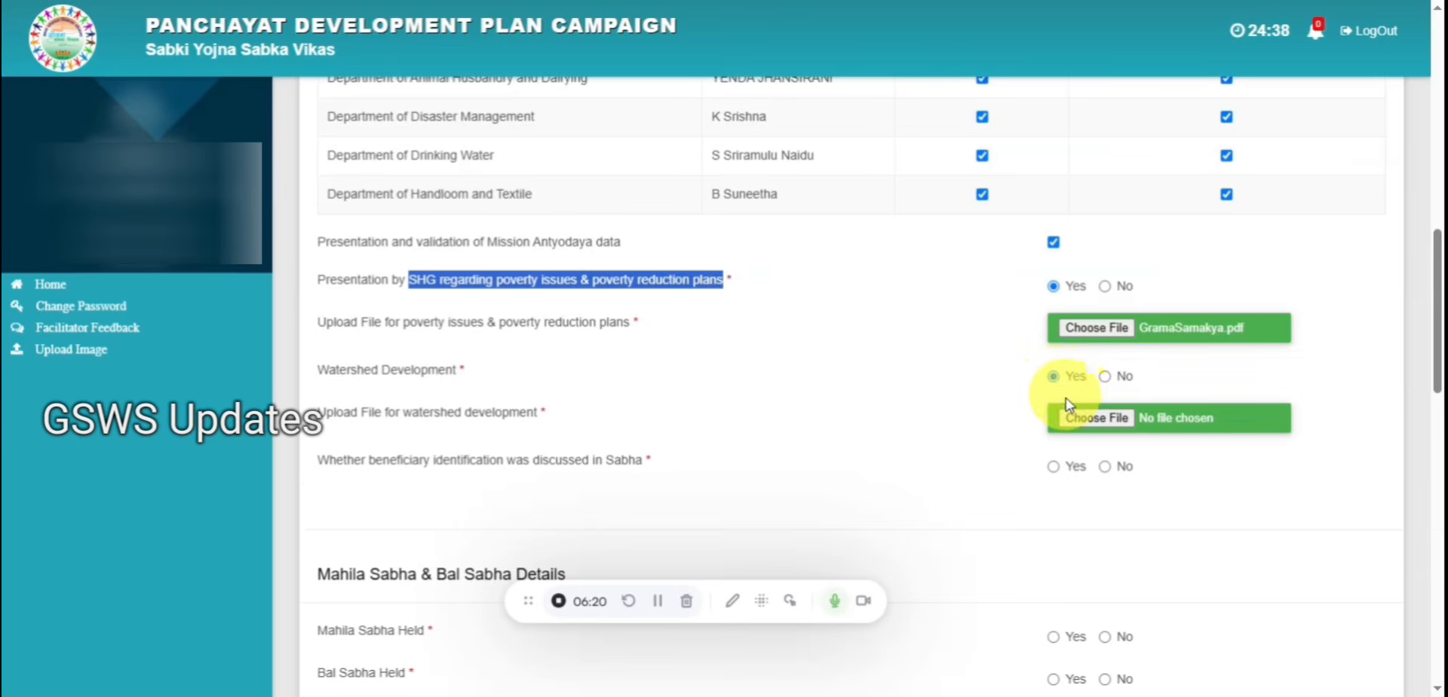
pyautogui.click(1086, 418)
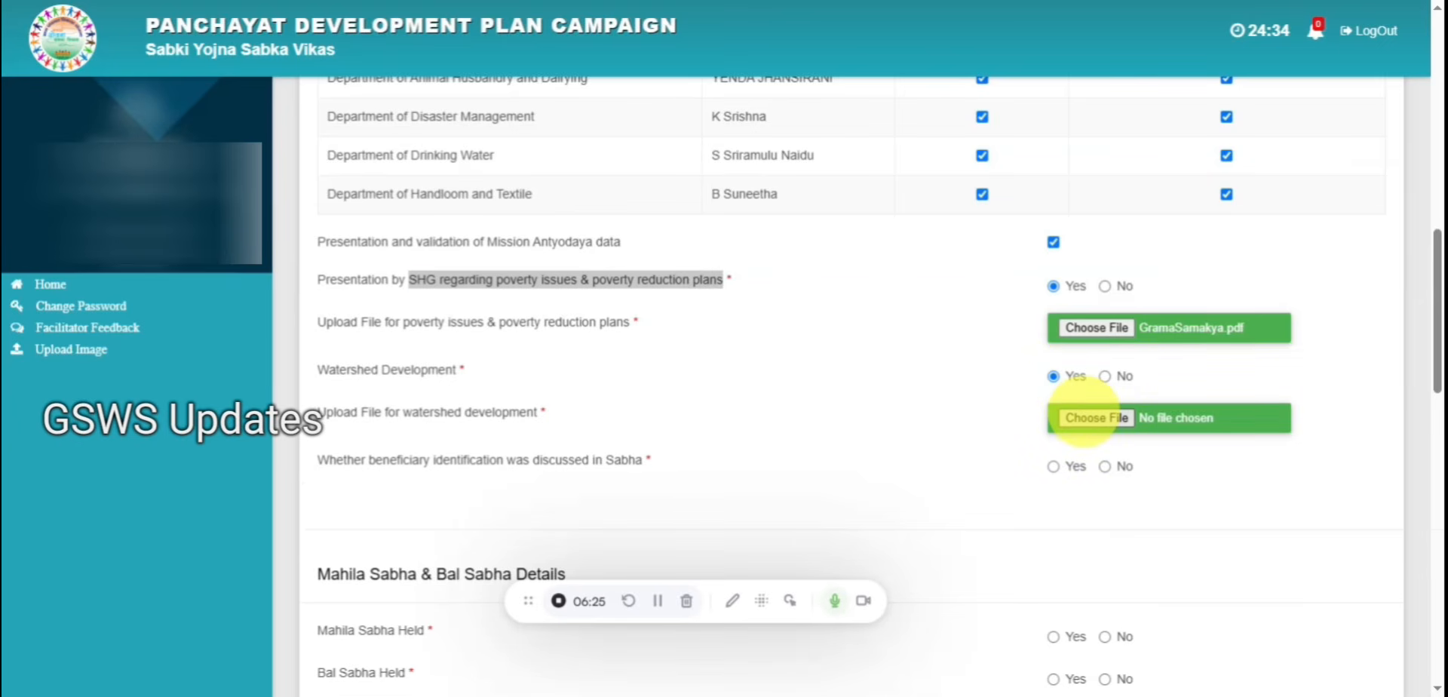
pyautogui.doubleClick(1080, 94)
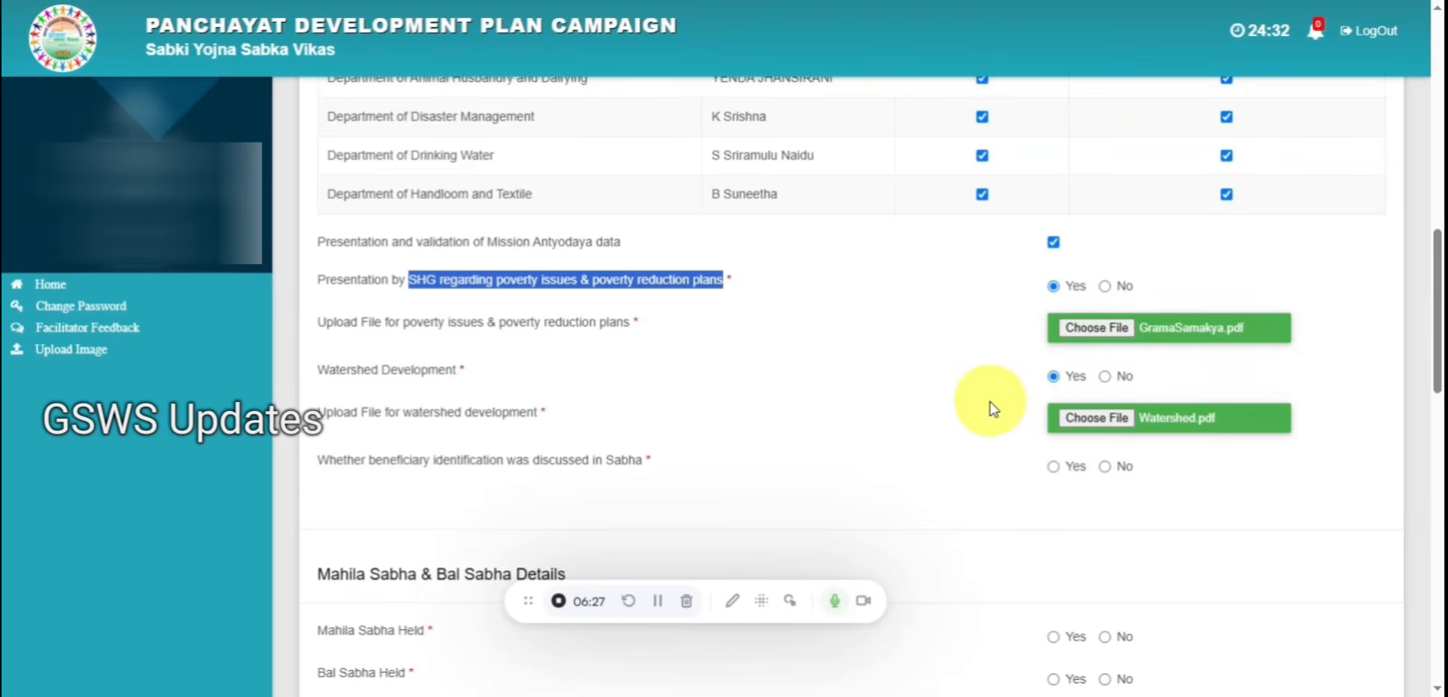
# Step: Answer Yes for beneficiary identification being discussed in the Sabha and Yes for Mahila Sabha Held
pyautogui.scroll(-3, 990, 407)
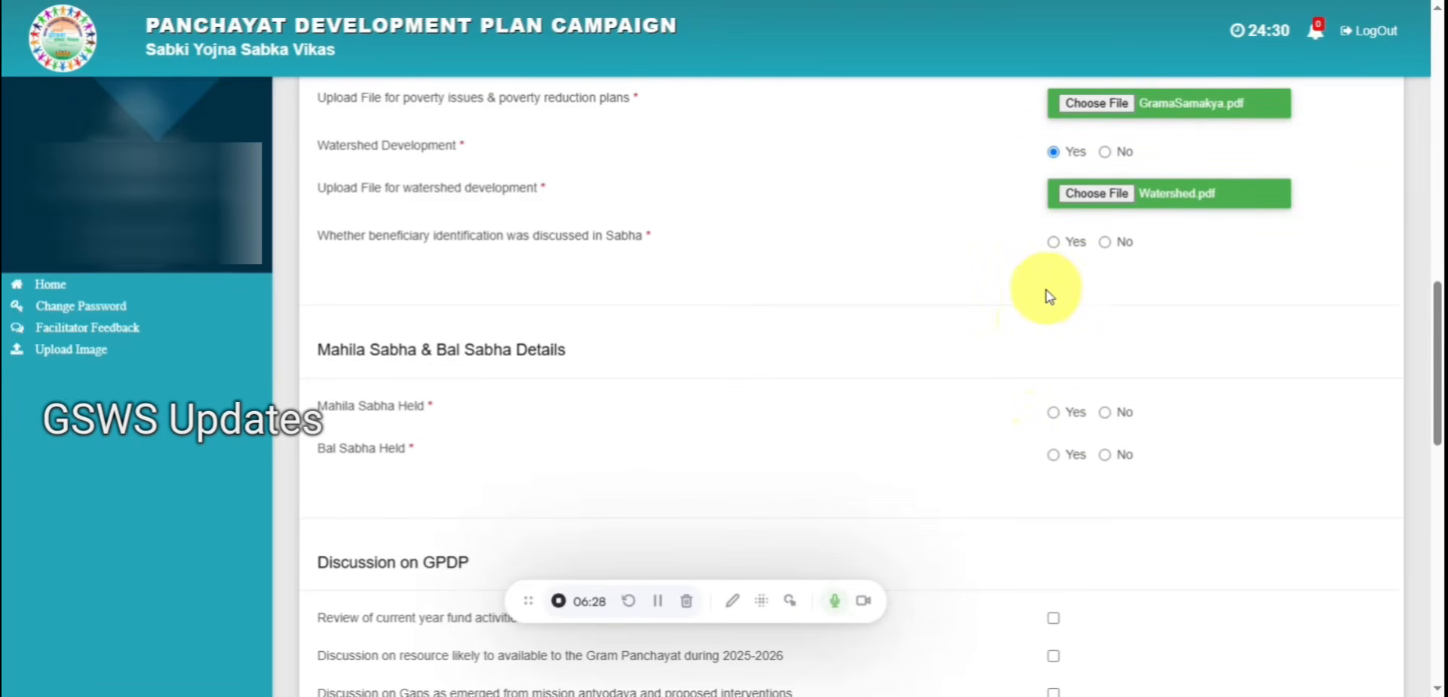
pyautogui.click(1054, 242)
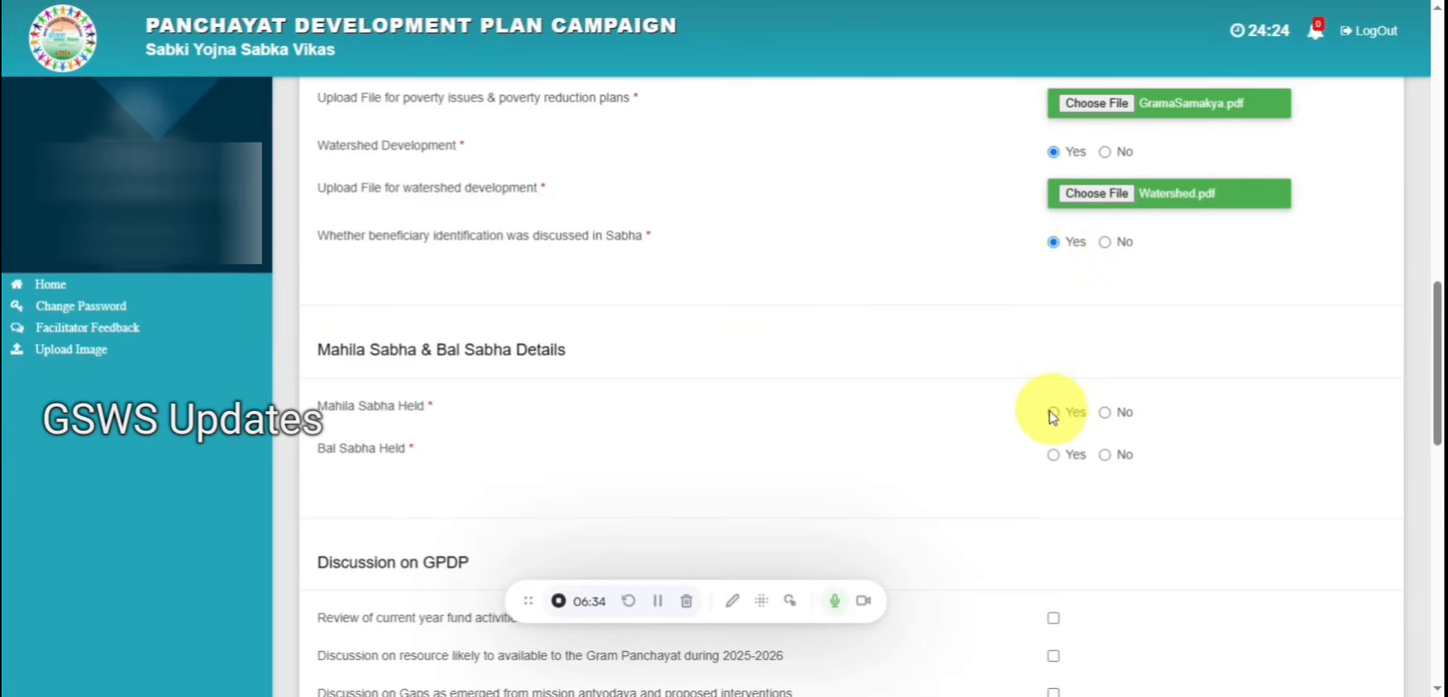
pyautogui.moveTo(591, 354); pyautogui.dragTo(324, 332)
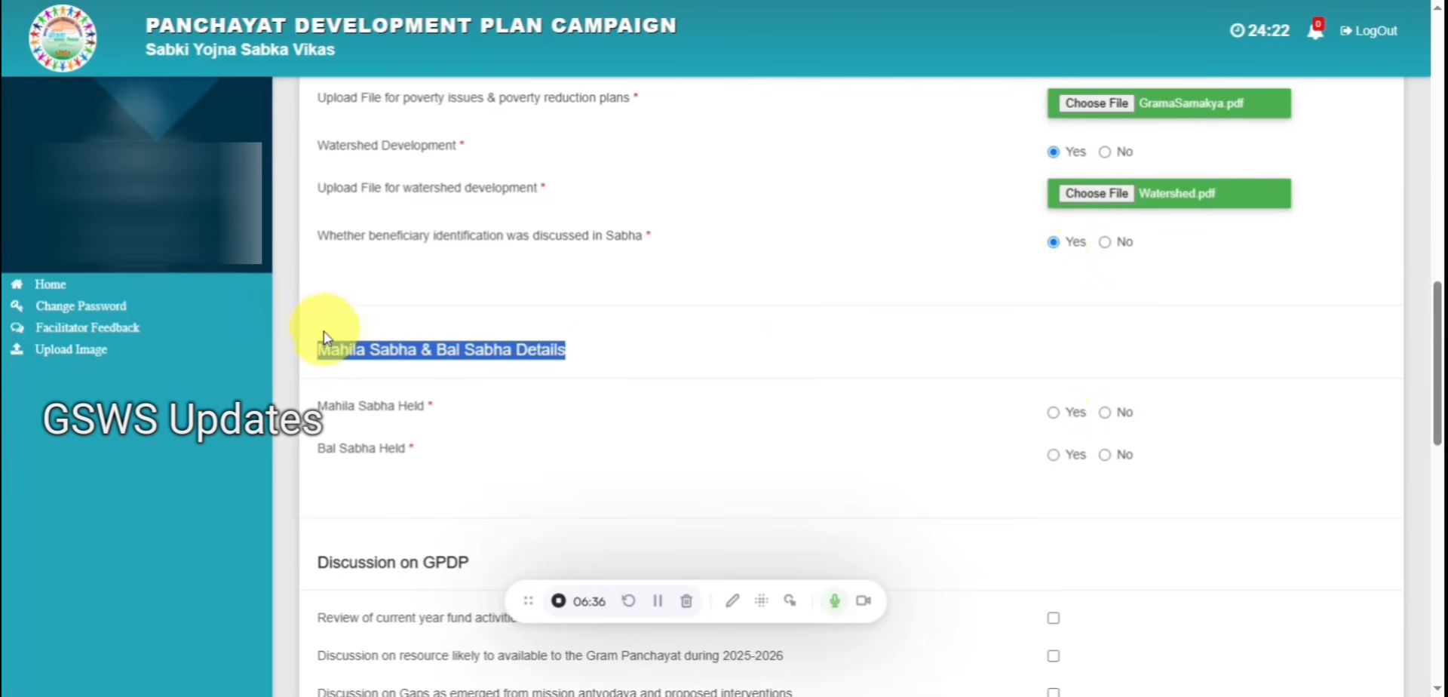
pyautogui.click(1053, 412)
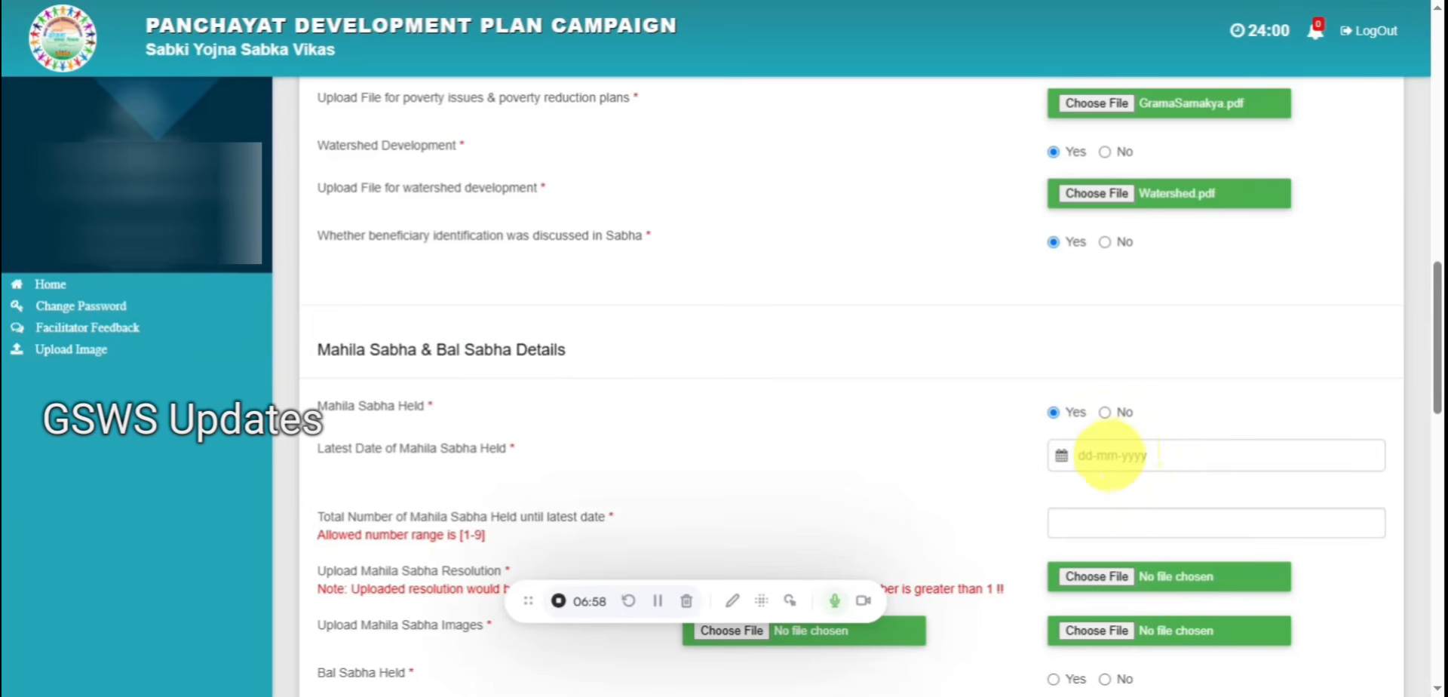
# Step: Set the latest Mahila Sabha date to 04-10-2025 and the total number of Mahila Sabhas held to 2
pyautogui.click(1062, 456)
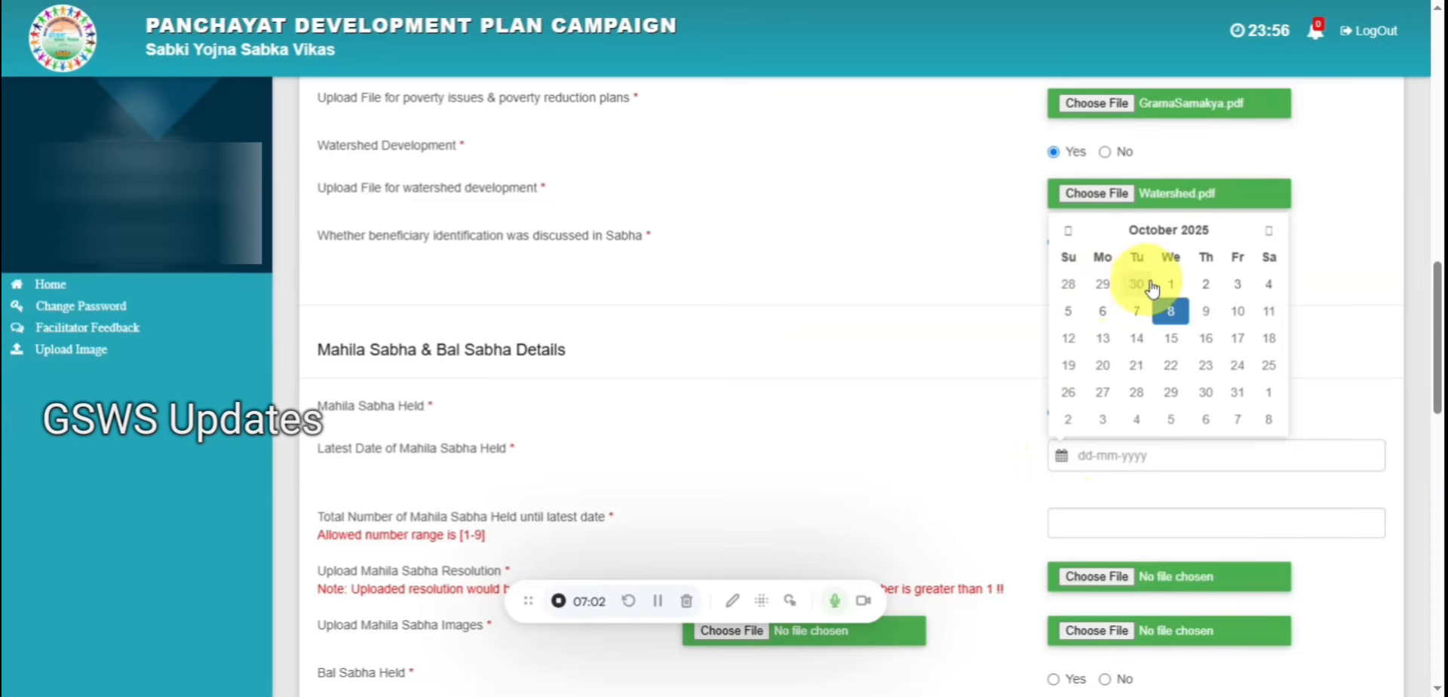
pyautogui.click(1267, 284)
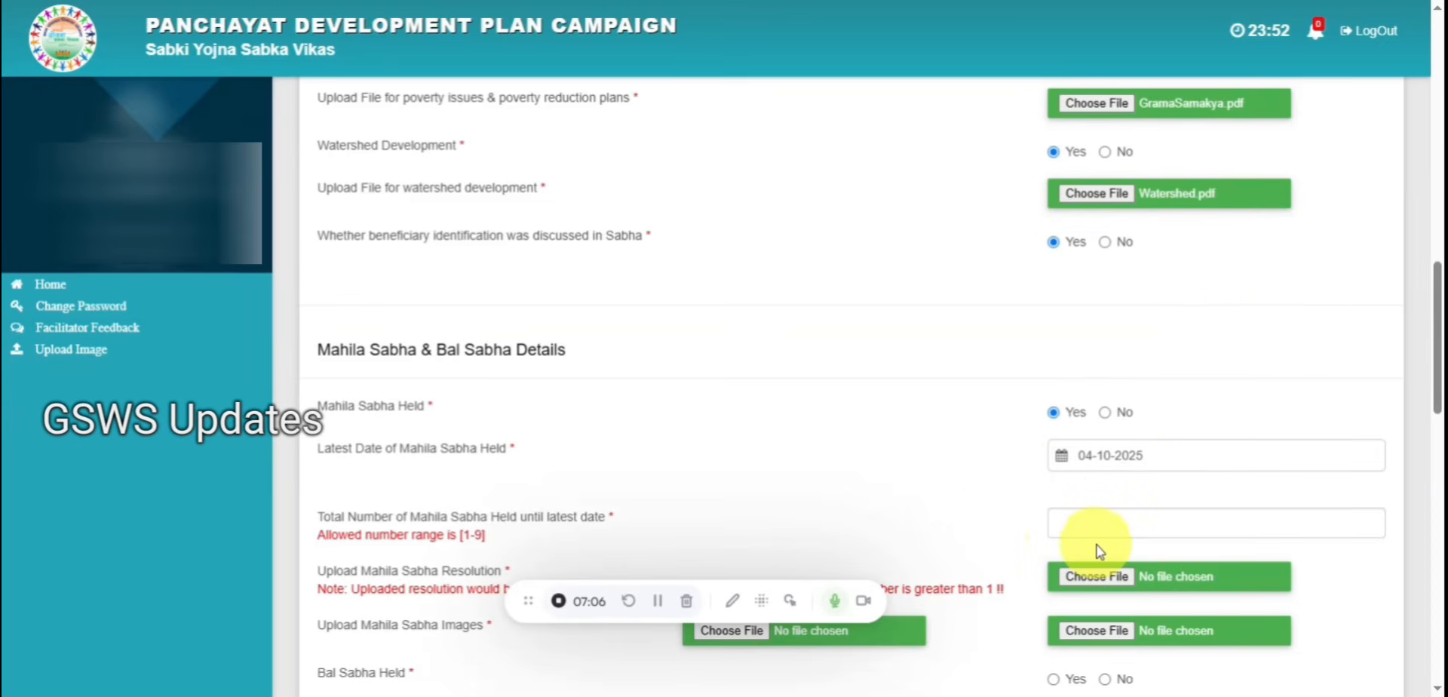
pyautogui.click(1086, 520)
pyautogui.write('2')
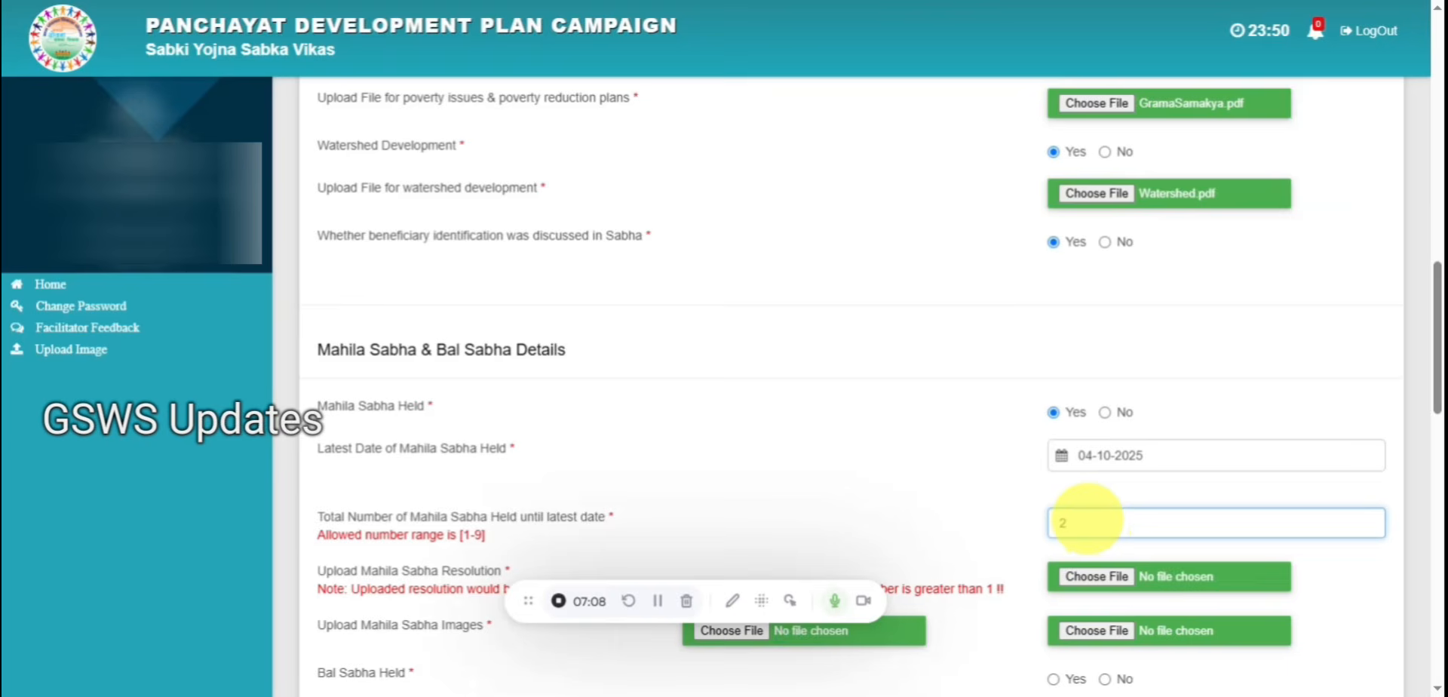
# Step: Attach Mahilasabha.pdf as the Mahila Sabha resolution, with MahilaSabha1.jpeg and MahilaSabha2.jpeg as its images
pyautogui.scroll(-3, 1086, 521)
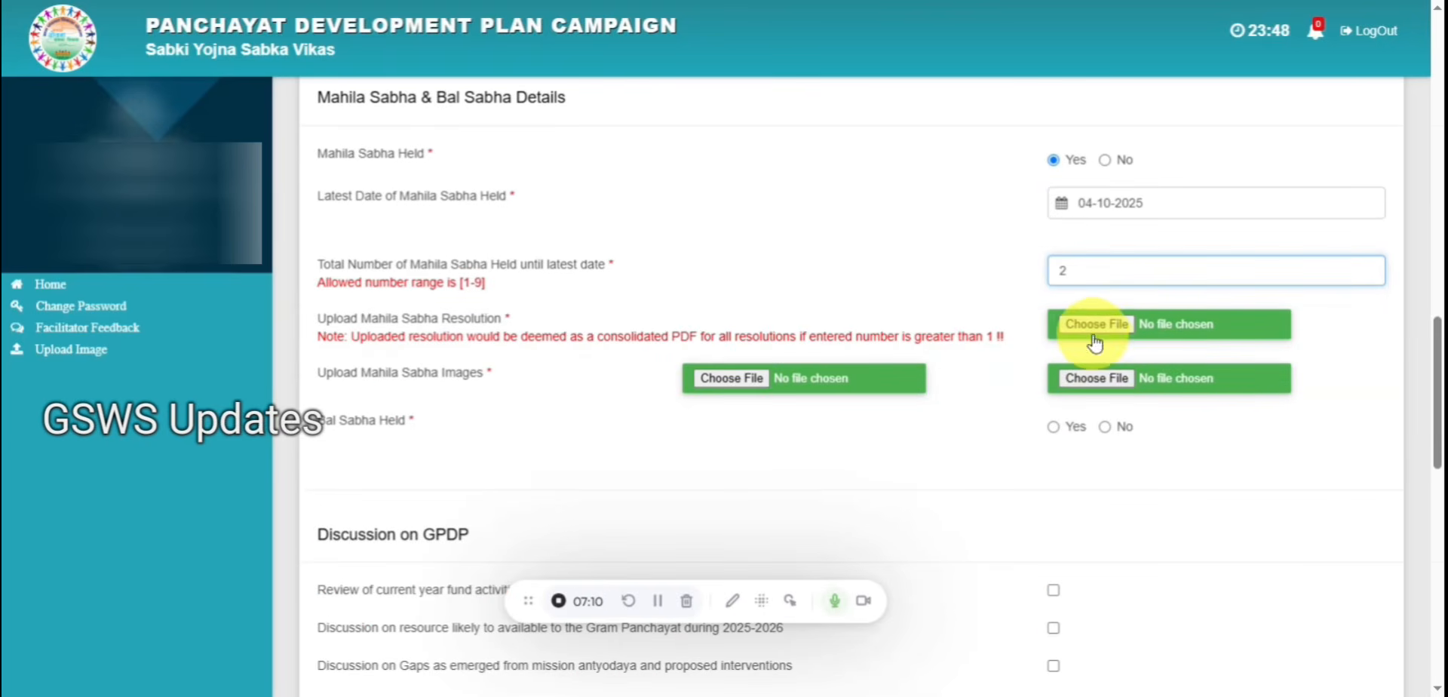
pyautogui.click(1090, 328)
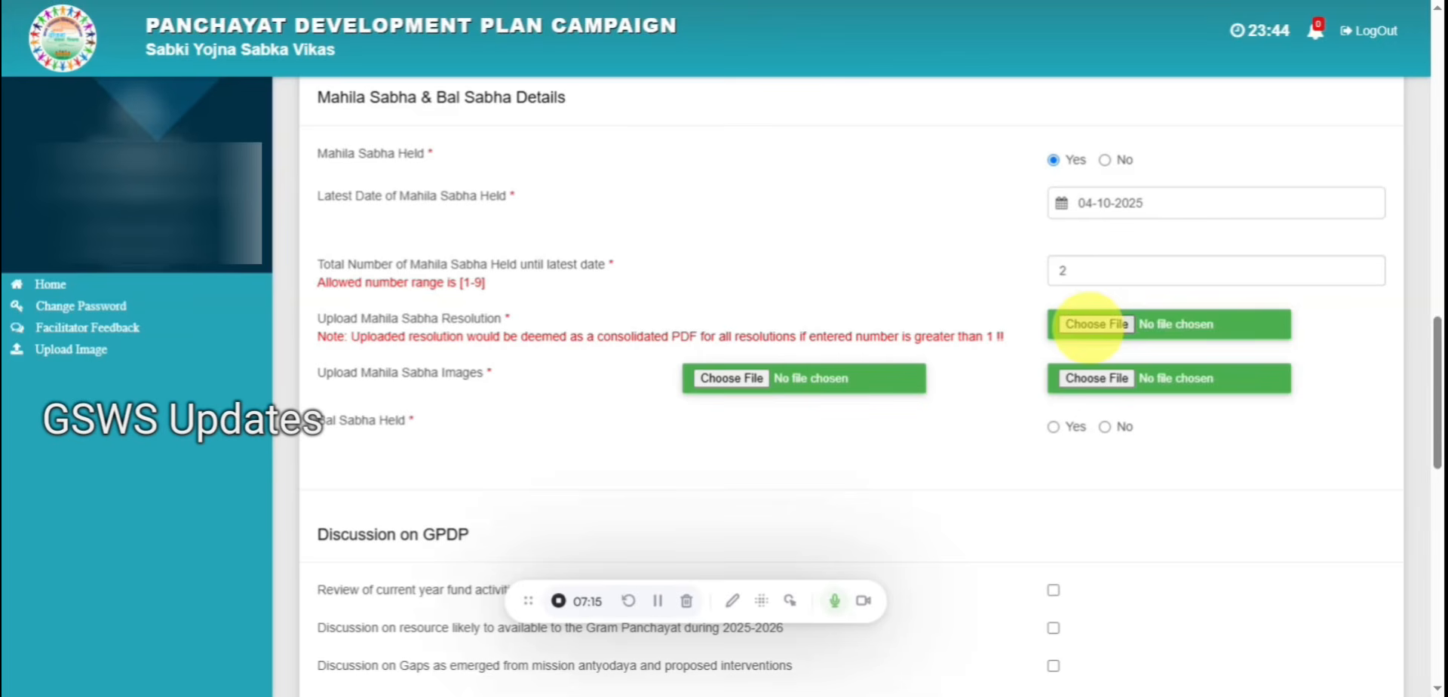
pyautogui.doubleClick(777, 77)
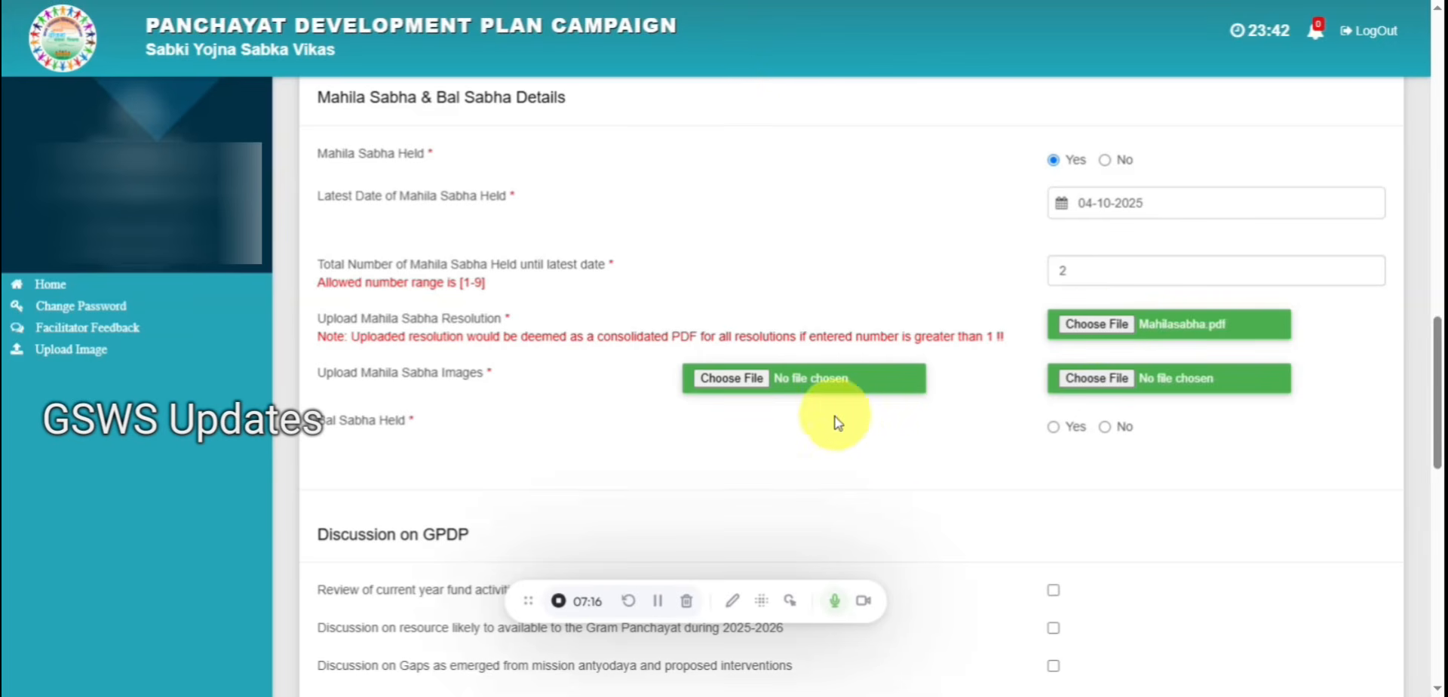
pyautogui.click(738, 380)
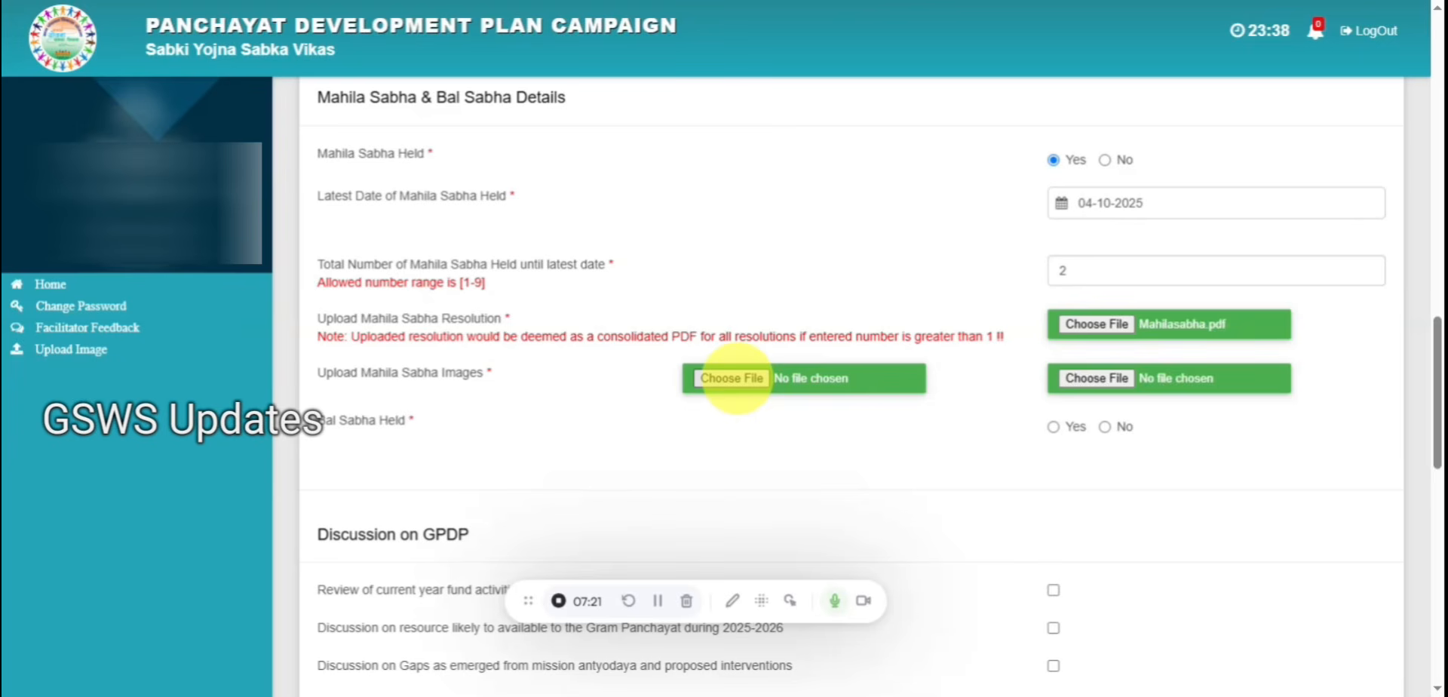
pyautogui.doubleClick(913, 77)
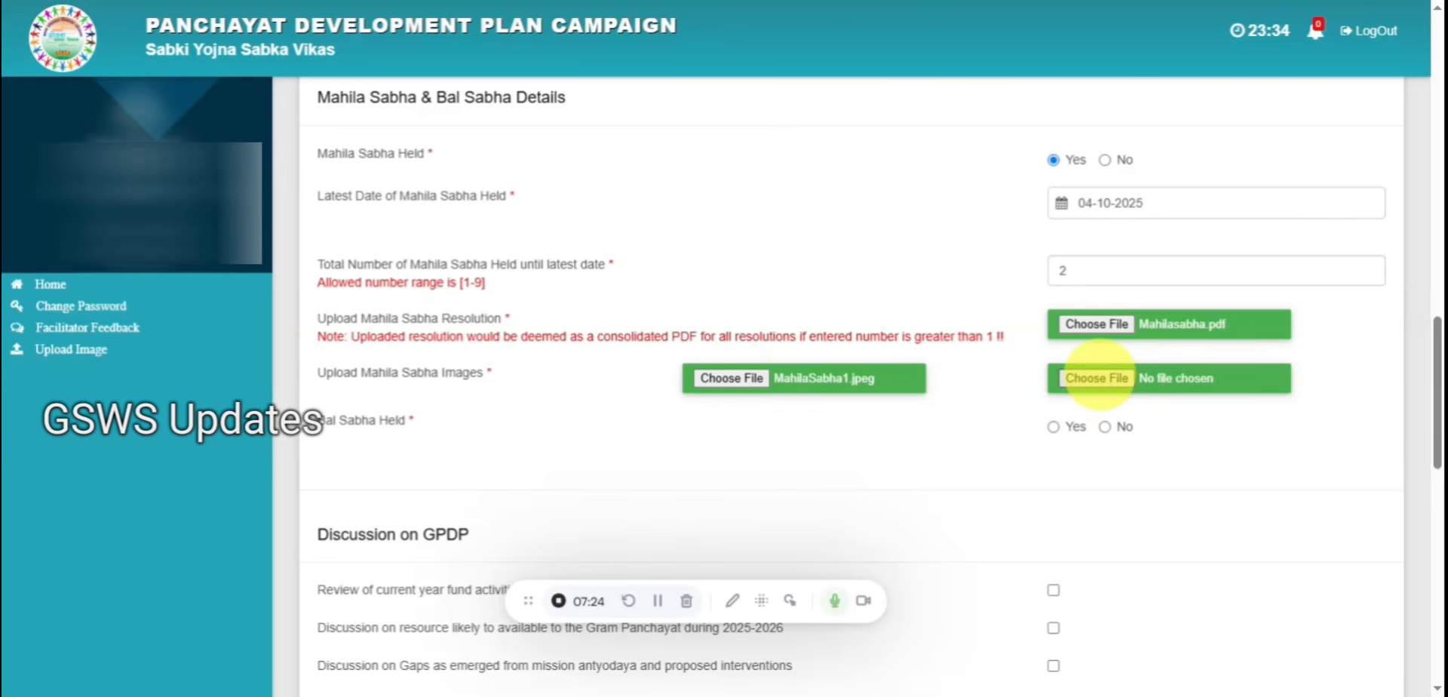
pyautogui.doubleClick(973, 96)
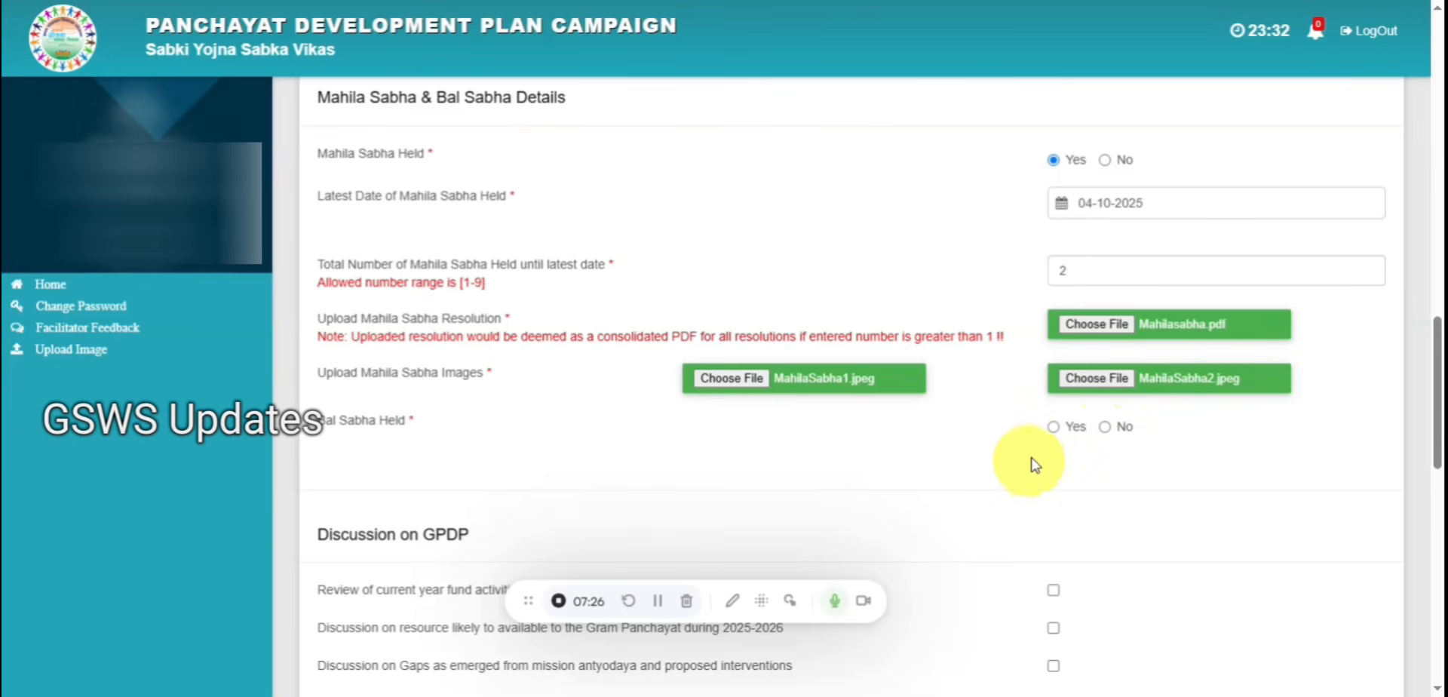
# Step: Answer Yes for Bal Sabha Held, with 06-10-2025 as the latest date and 1 as the total number held
pyautogui.click(1054, 428)
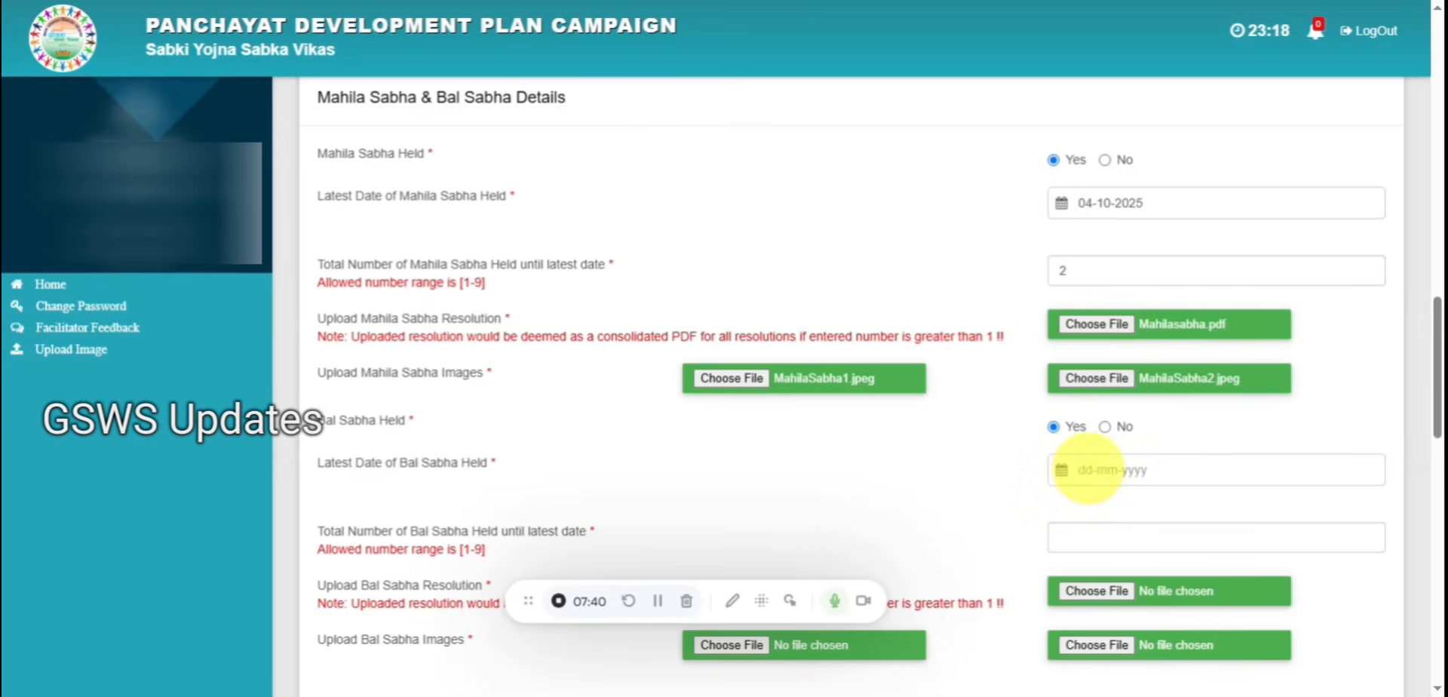
pyautogui.click(1060, 471)
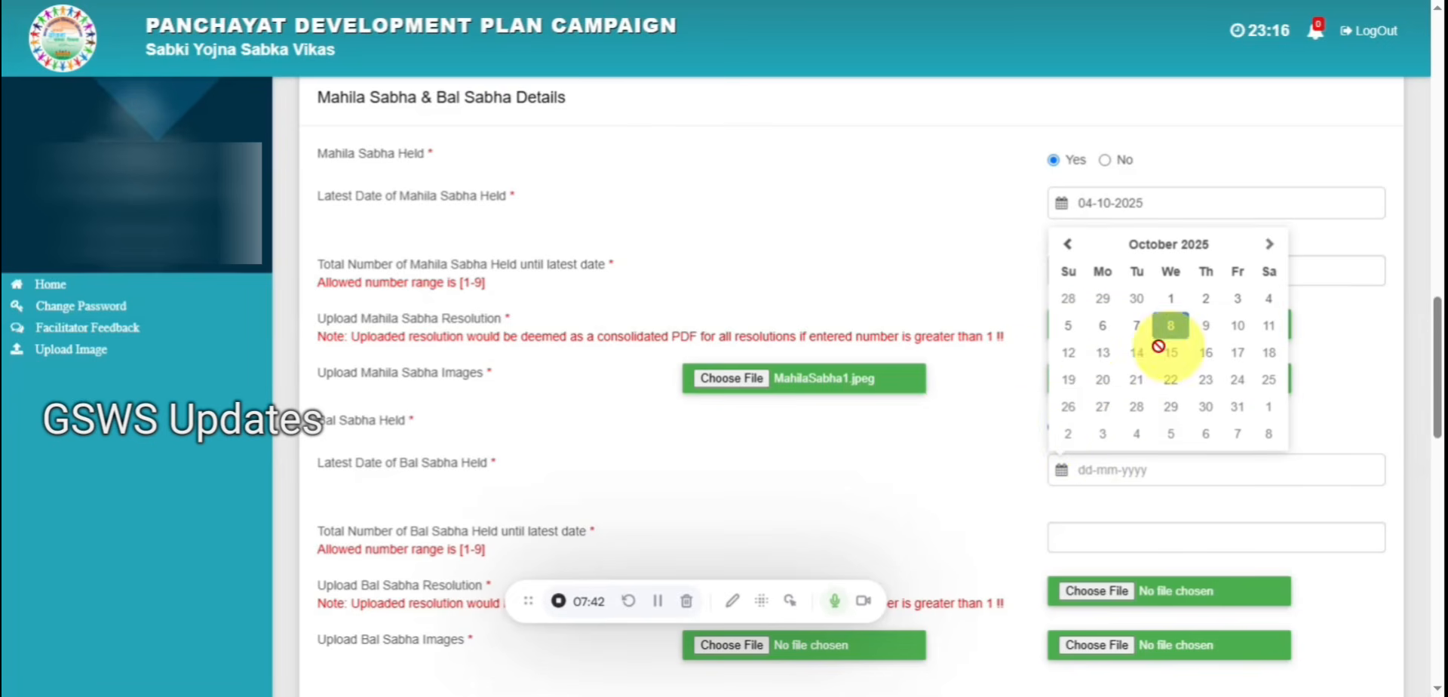
pyautogui.click(1103, 327)
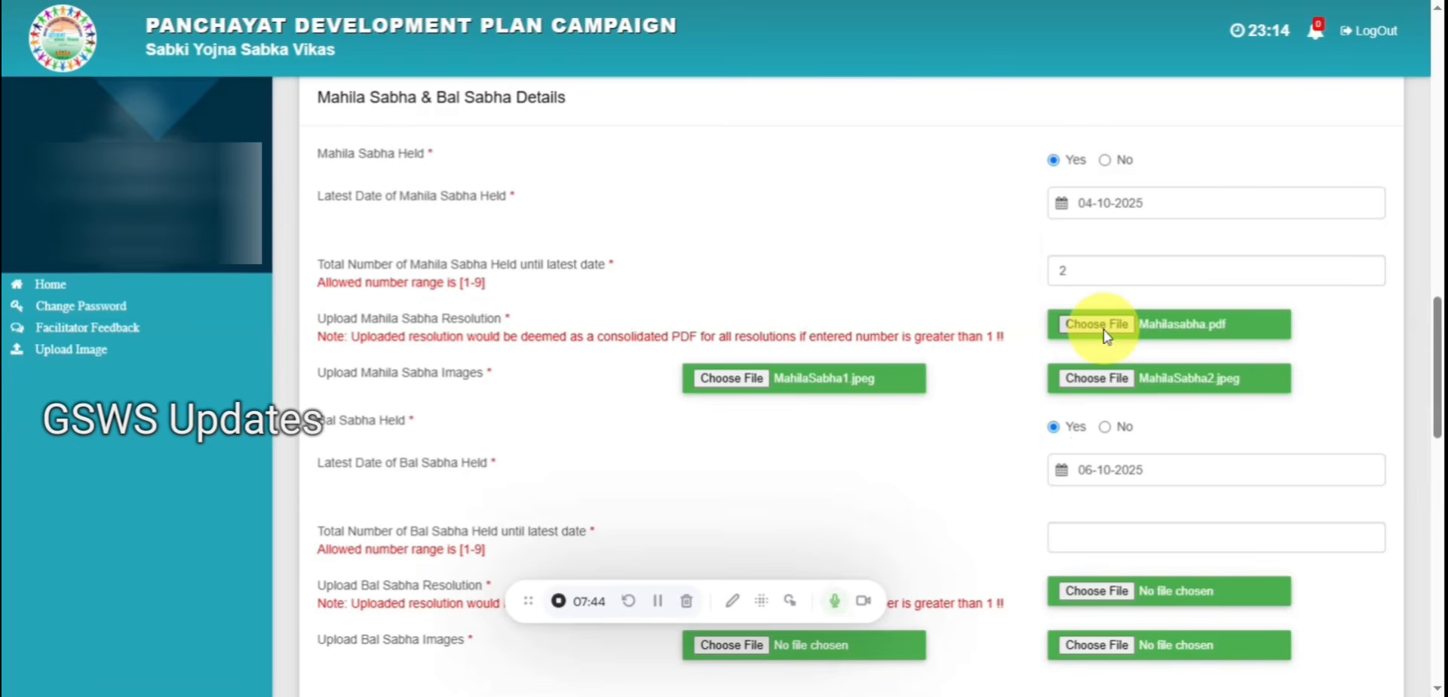
pyautogui.scroll(-3, 980, 500)
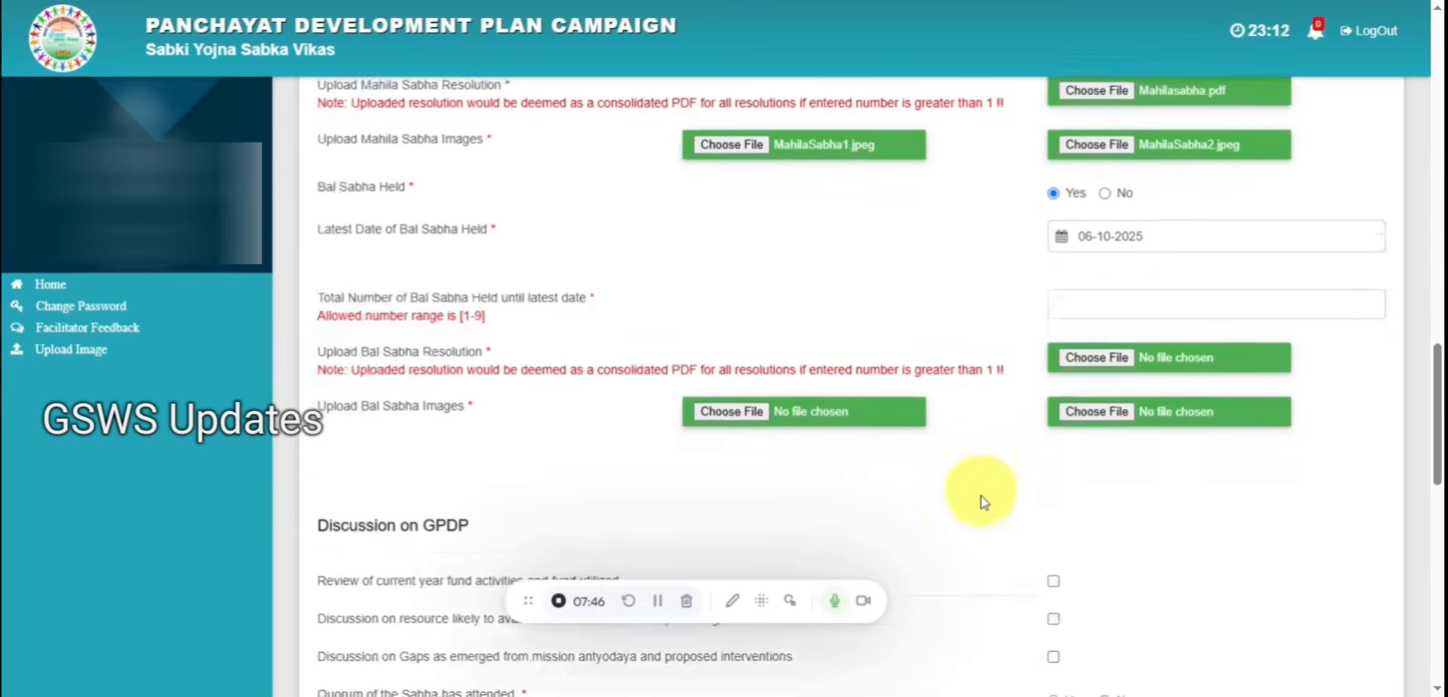
pyautogui.click(1086, 302)
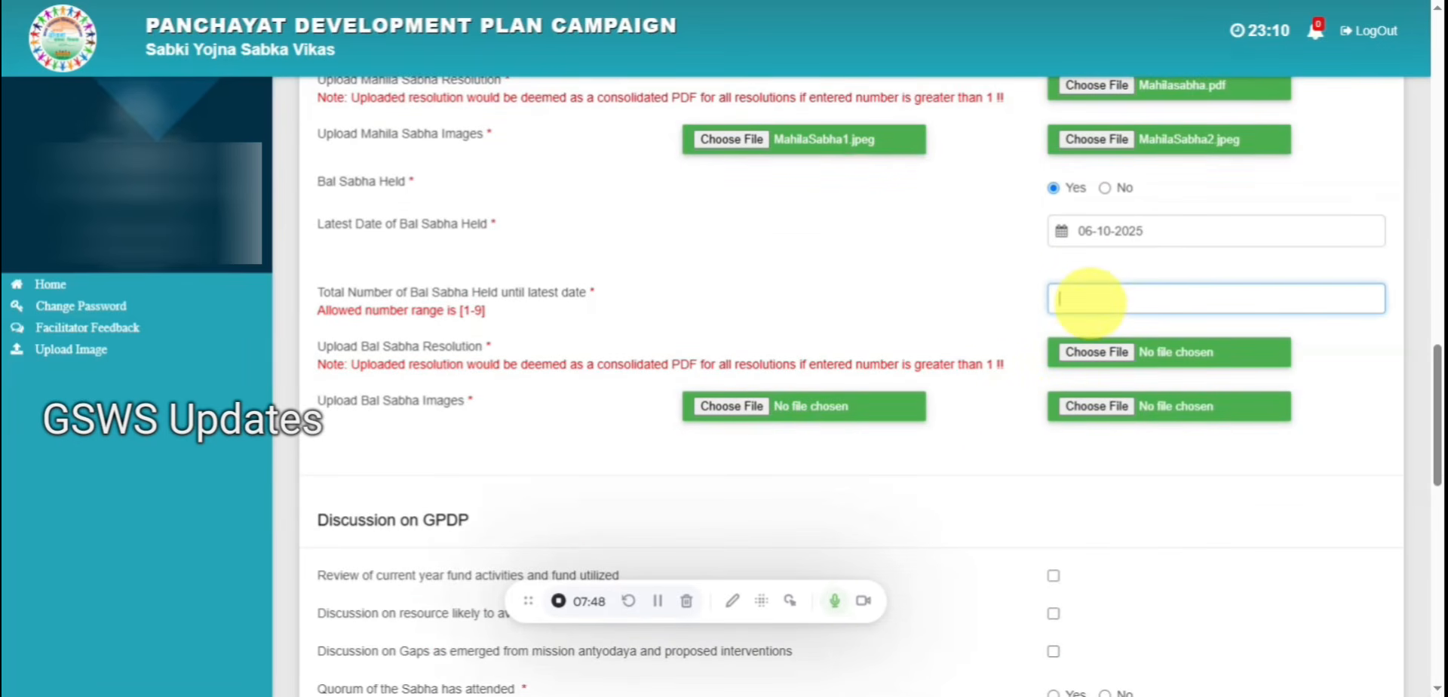
pyautogui.write('1')
pyautogui.click(1088, 350)
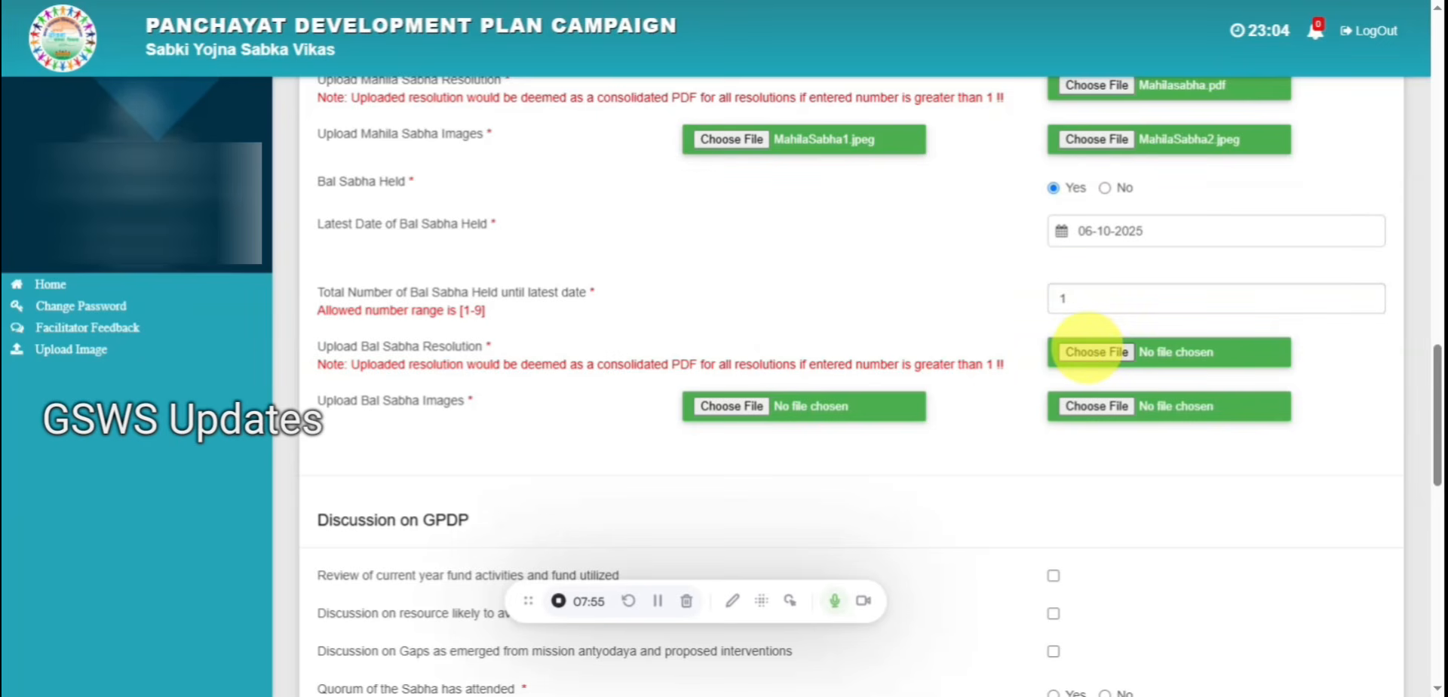
pyautogui.doubleClick(477, 178)
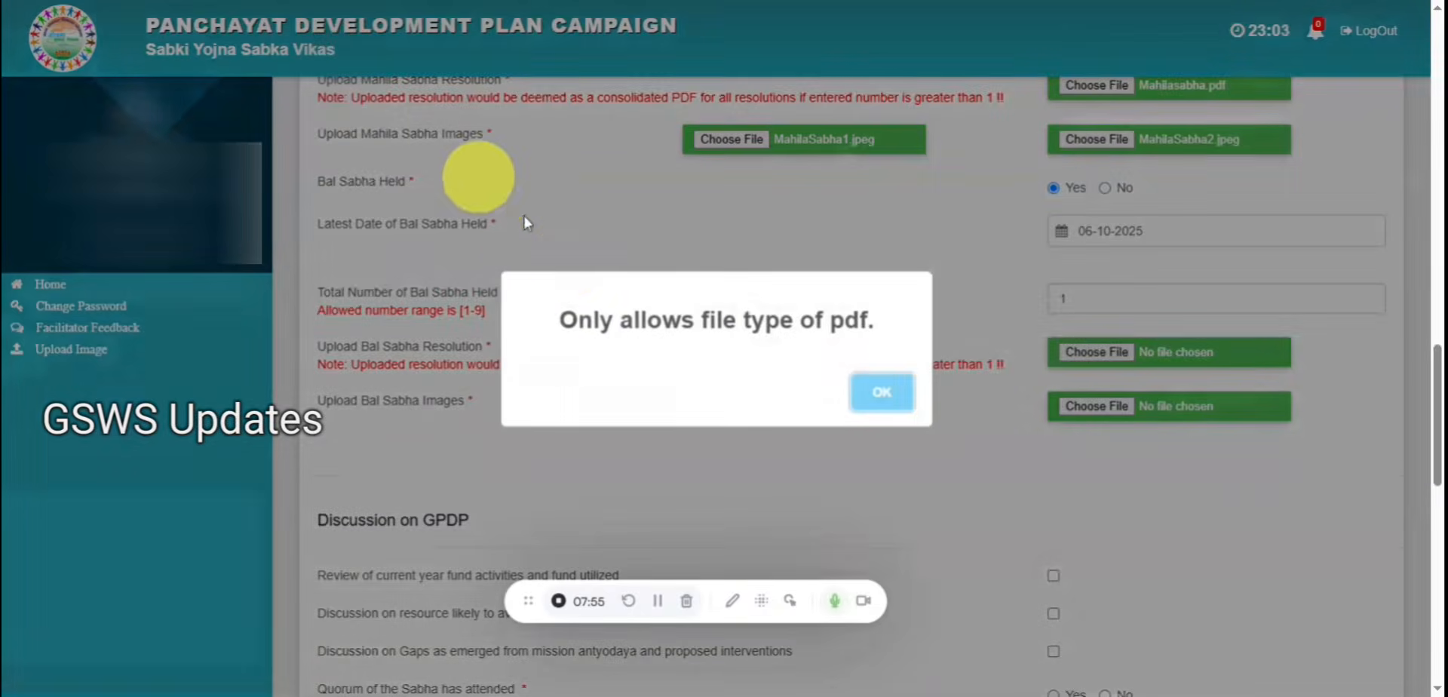
pyautogui.click(876, 396)
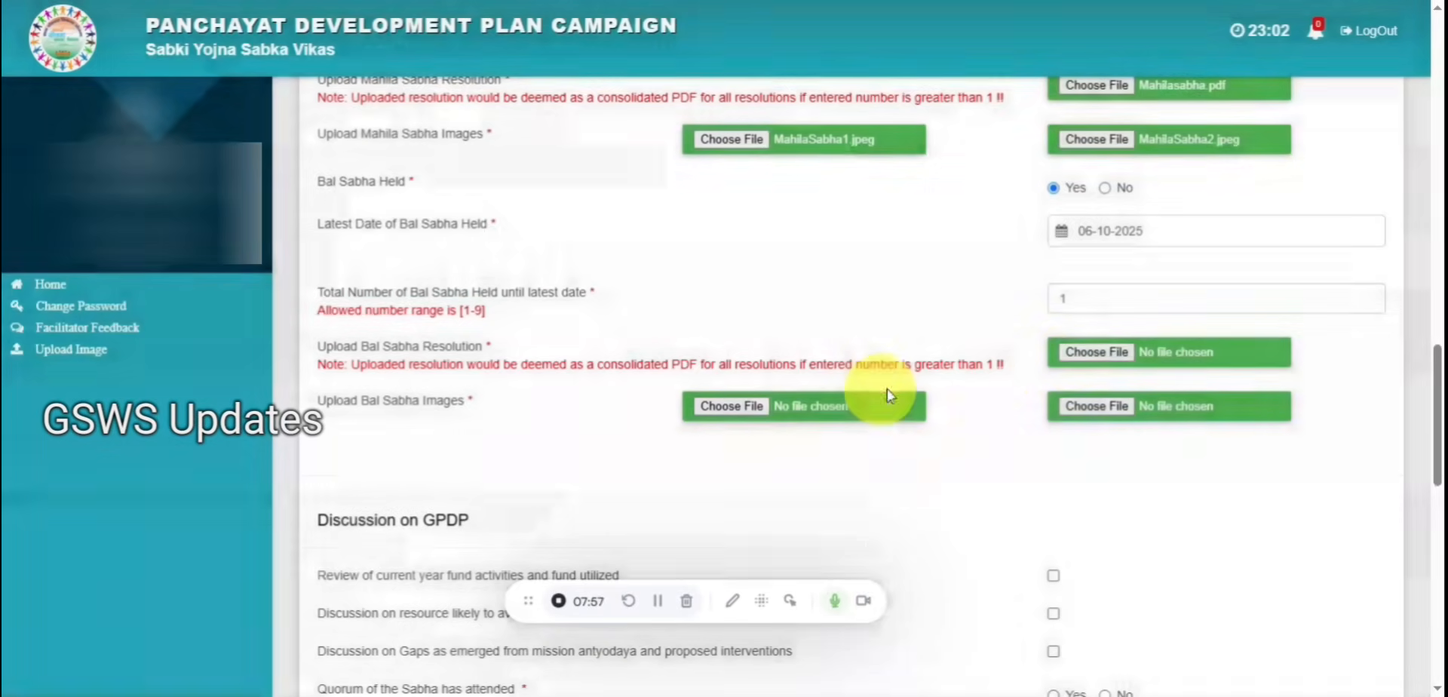
# Step: Attach Balasabha.pdf as the Bal Sabha resolution, with BalalSabha1.jpeg and BalalaSabha2.jpeg as its images
pyautogui.click(1073, 358)
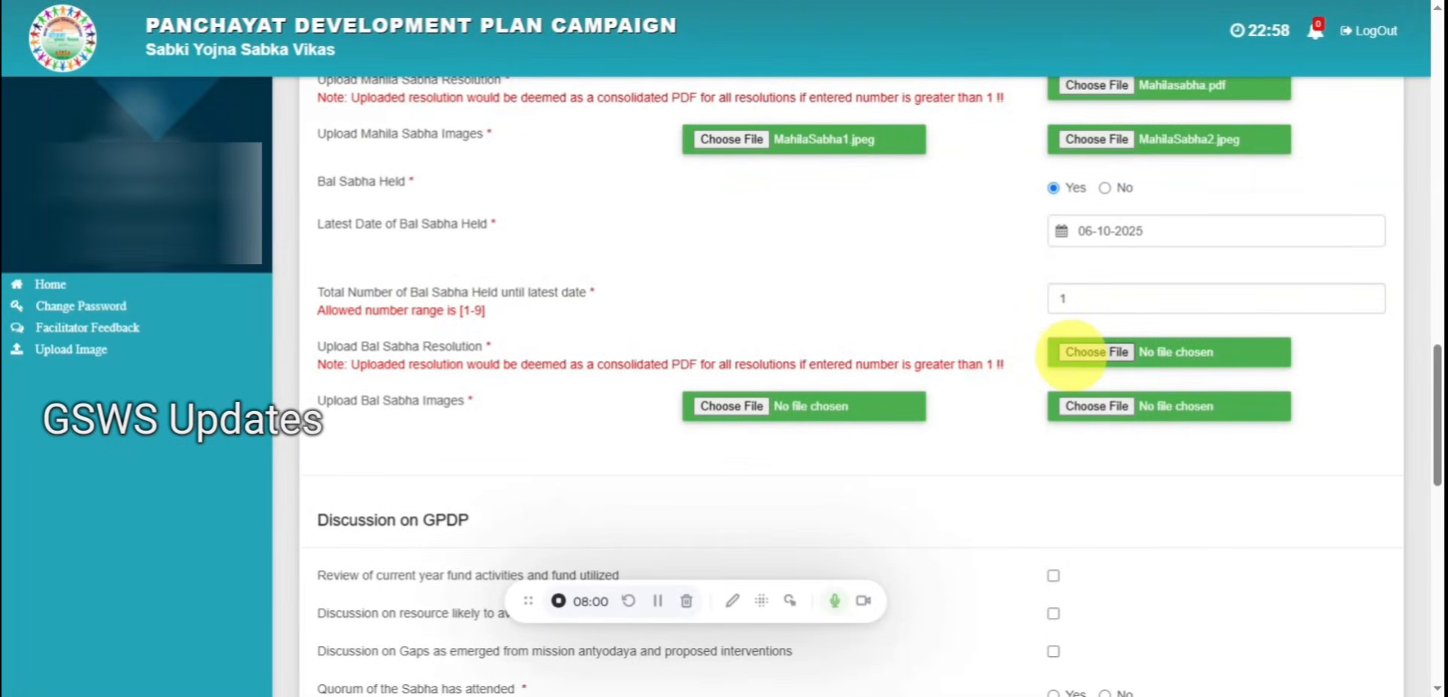
pyautogui.click(880, 335)
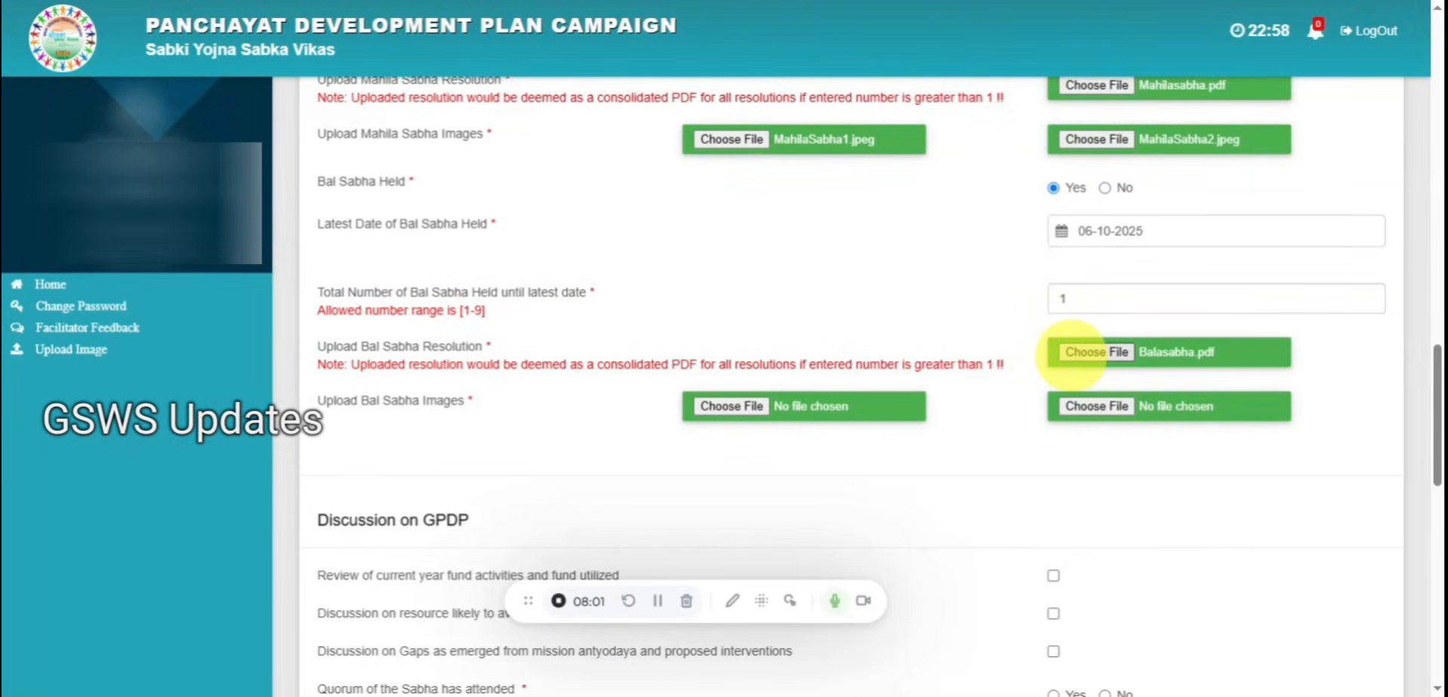
pyautogui.click(727, 404)
pyautogui.doubleClick(518, 162)
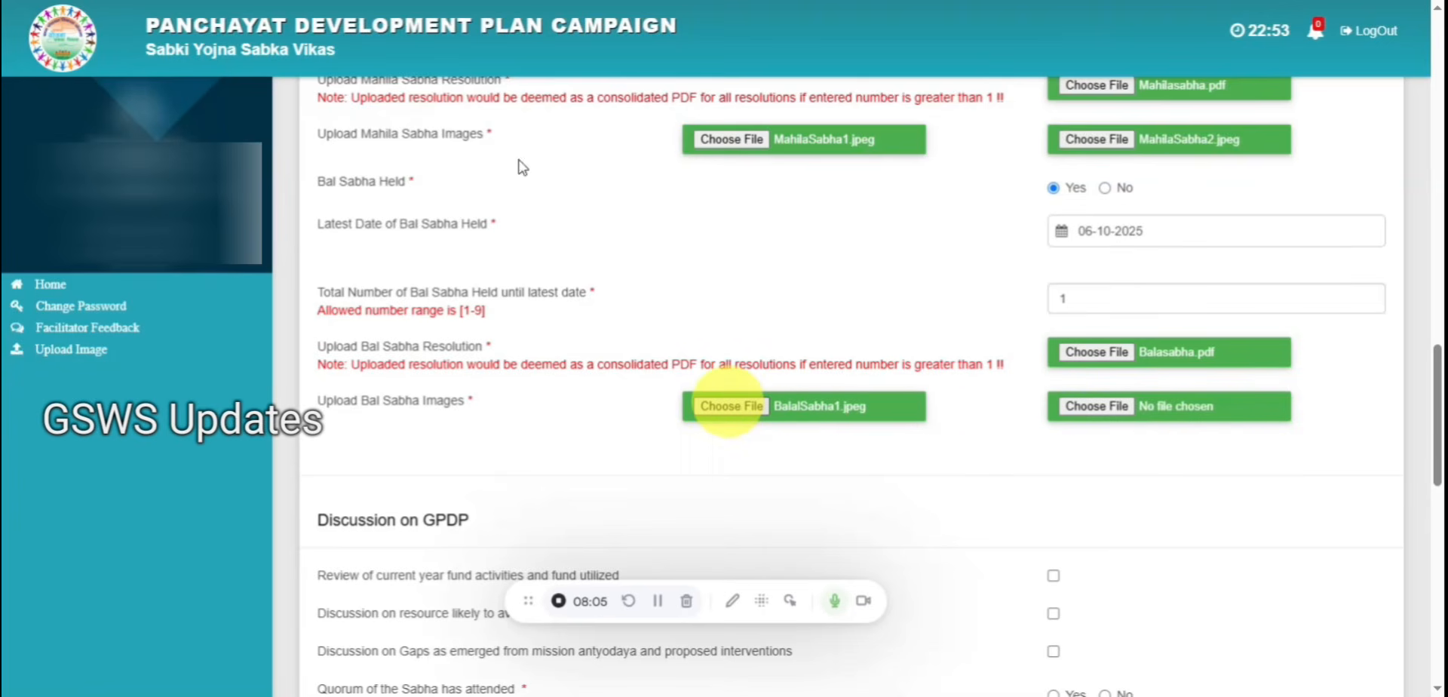
pyautogui.click(1122, 418)
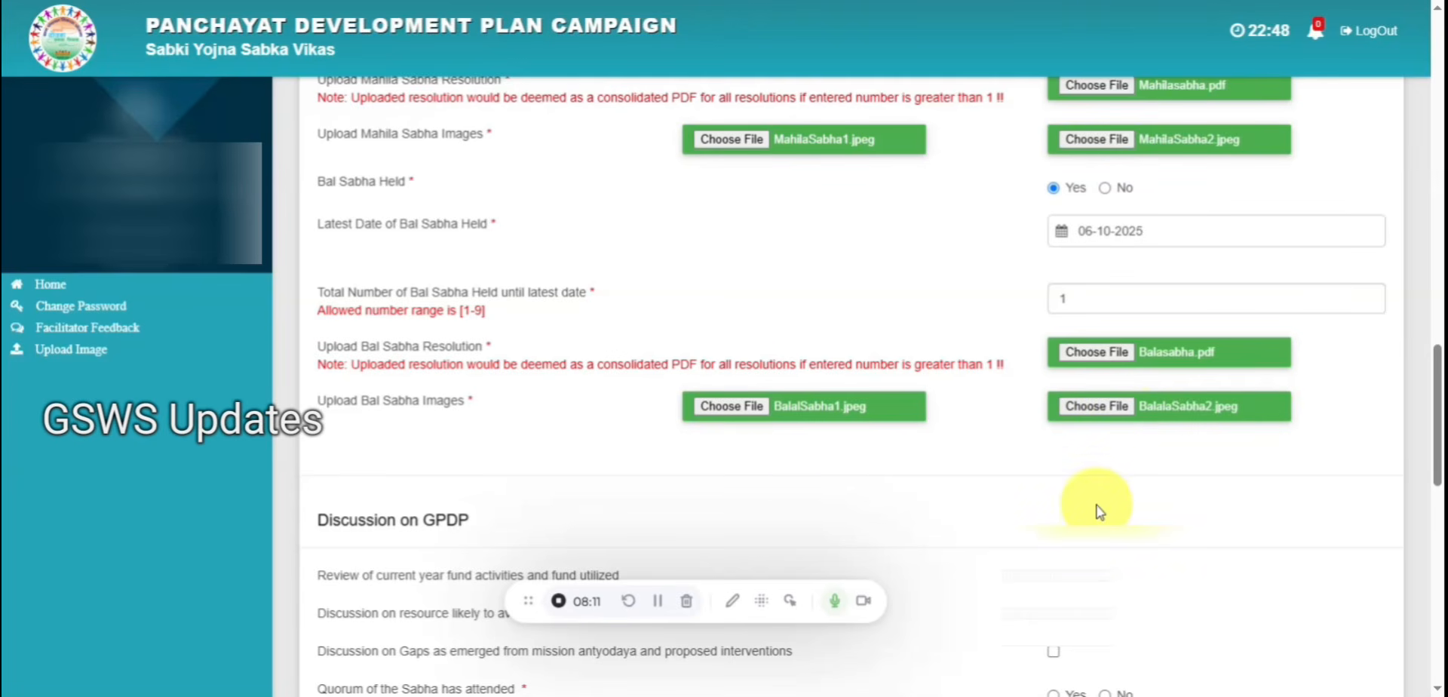
# Step: Tick all five Discussion on GPDP items, including the passed resolution and COVID behaviour, and answer Yes for the quorum of the Sabha
pyautogui.scroll(-3, 1099, 510)
pyautogui.scroll(-3, 1099, 511)
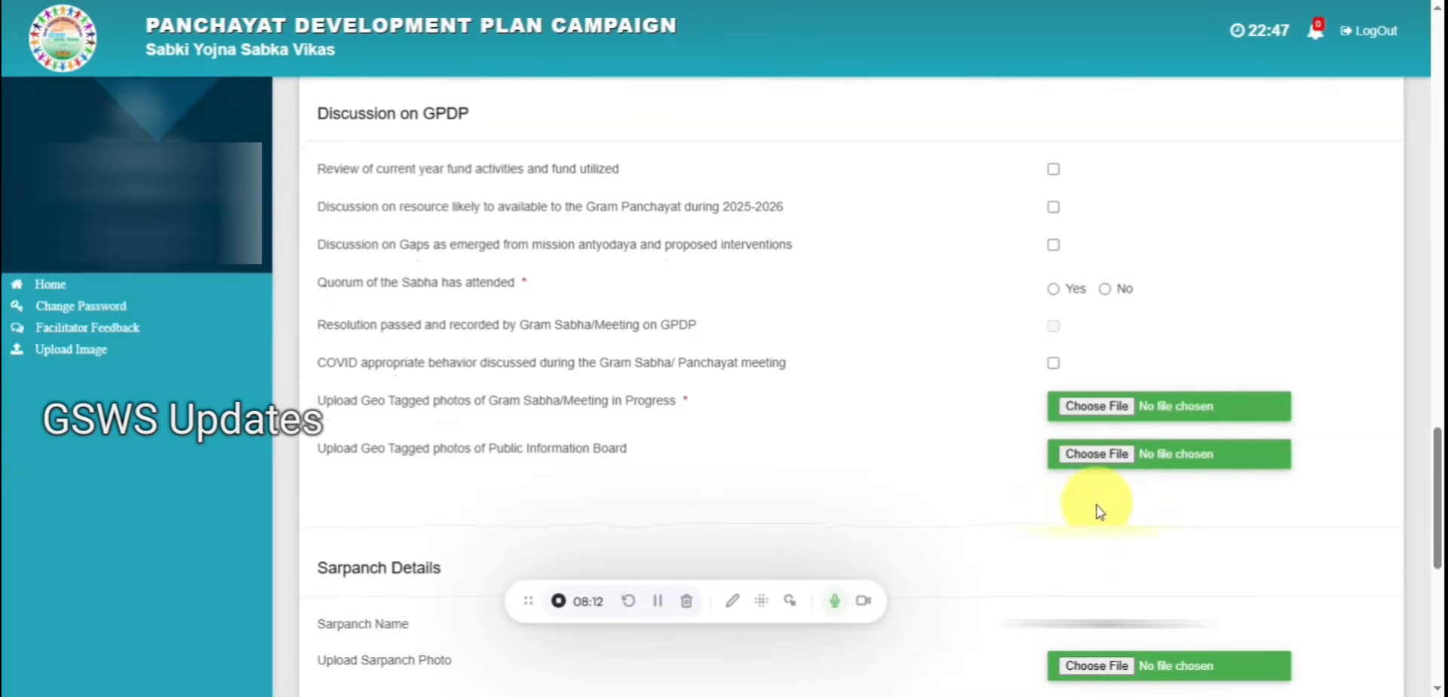
pyautogui.click(1055, 170)
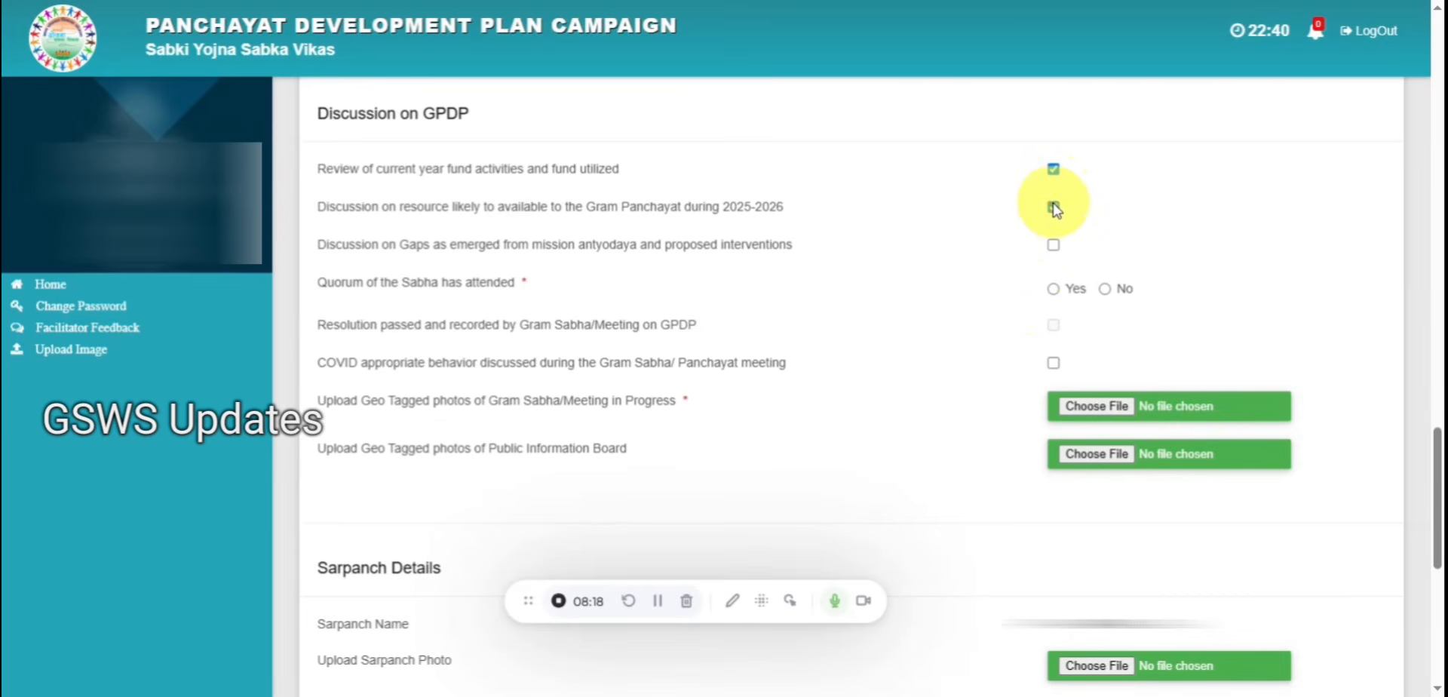
pyautogui.click(1054, 207)
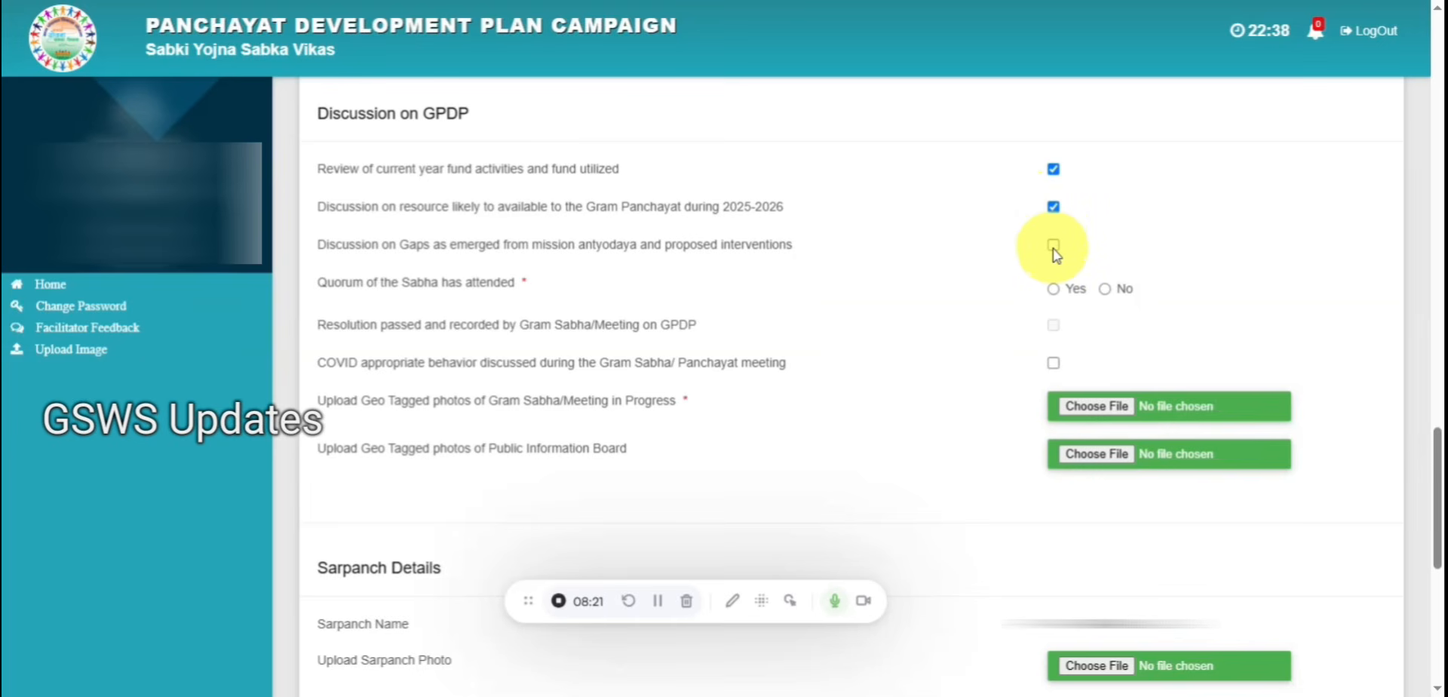
pyautogui.click(1053, 246)
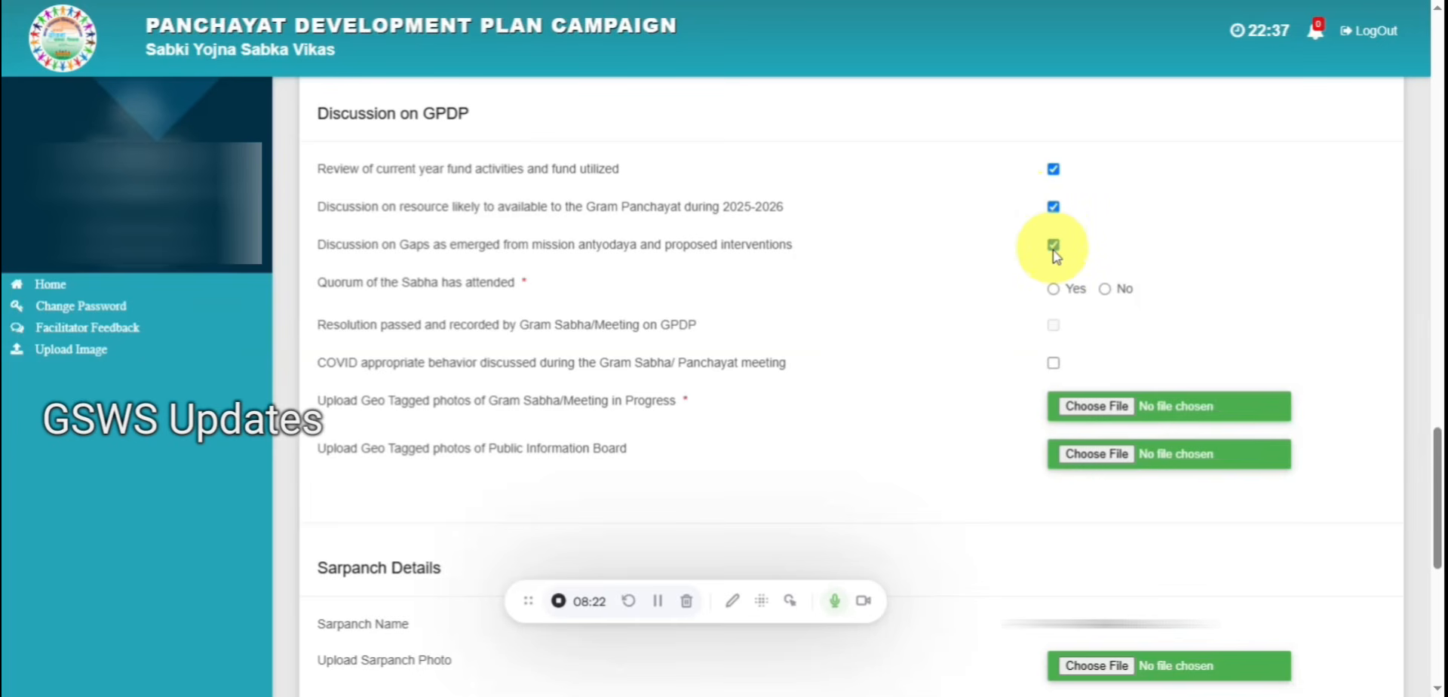
pyautogui.click(1053, 289)
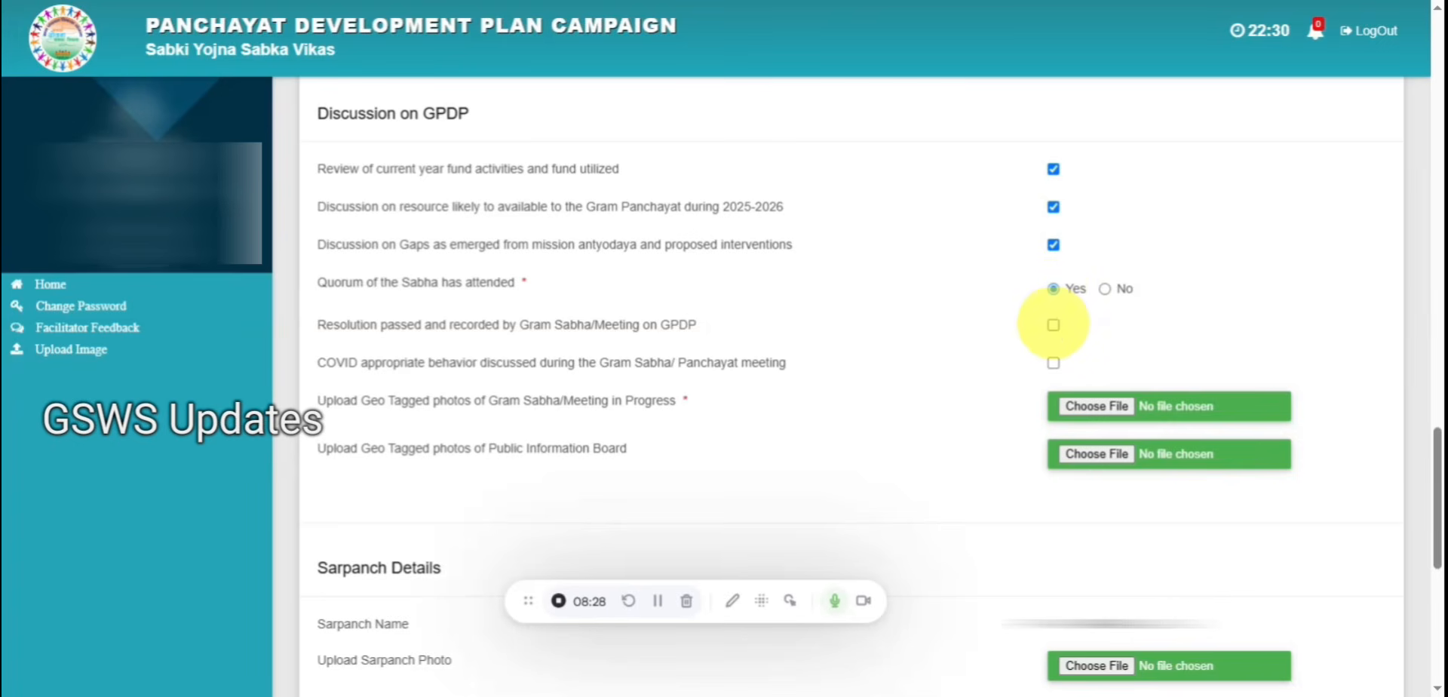
pyautogui.click(1054, 326)
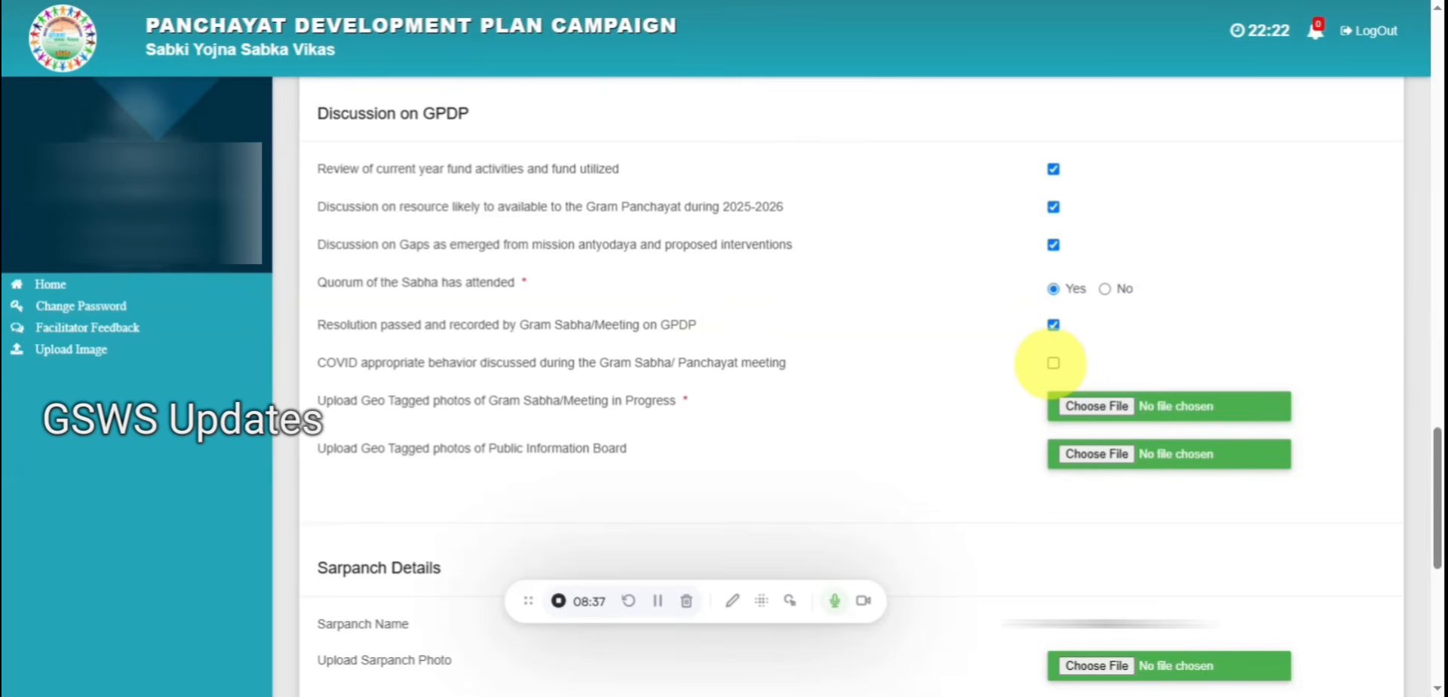
pyautogui.click(1054, 363)
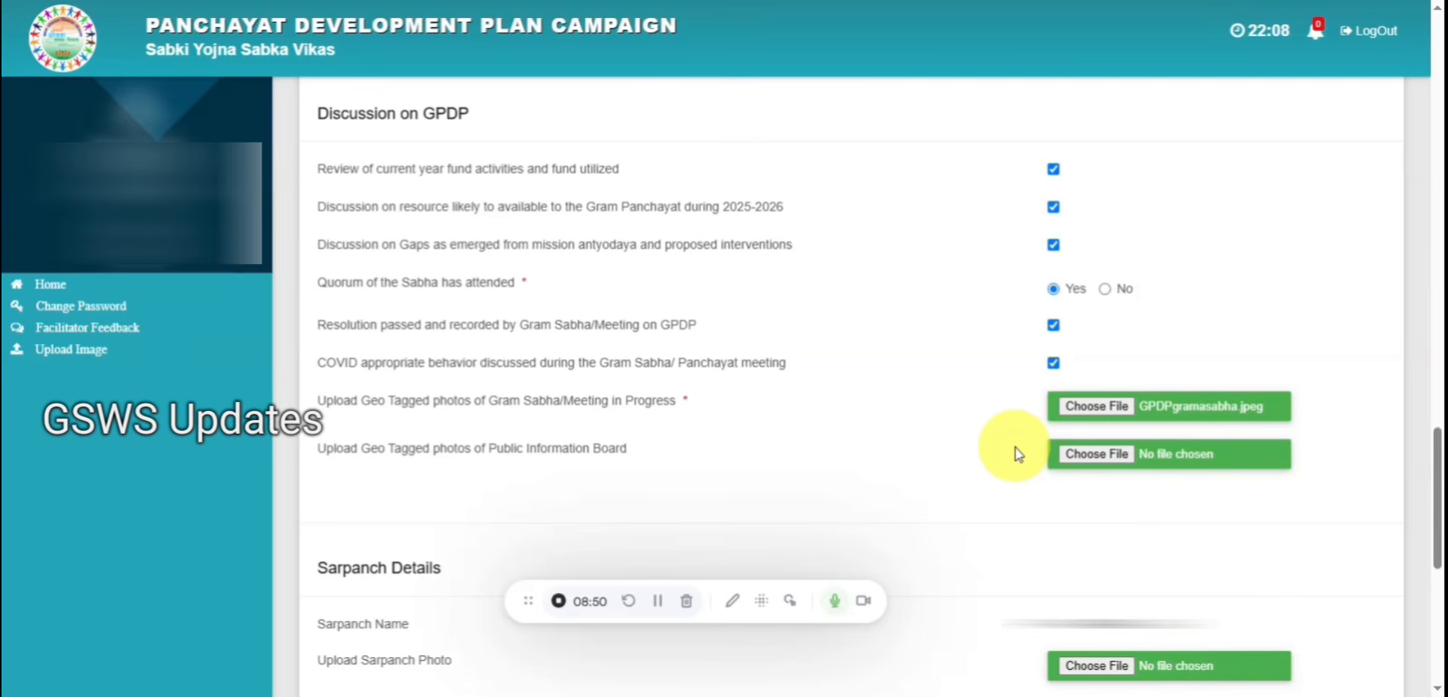
# Step: Attach GPDPgramasabha.jpeg, the Public Information Board photo and SpecialOfficerPhoto.jpeg in their matching upload fields, and save the feedback form
pyautogui.click(1072, 458)
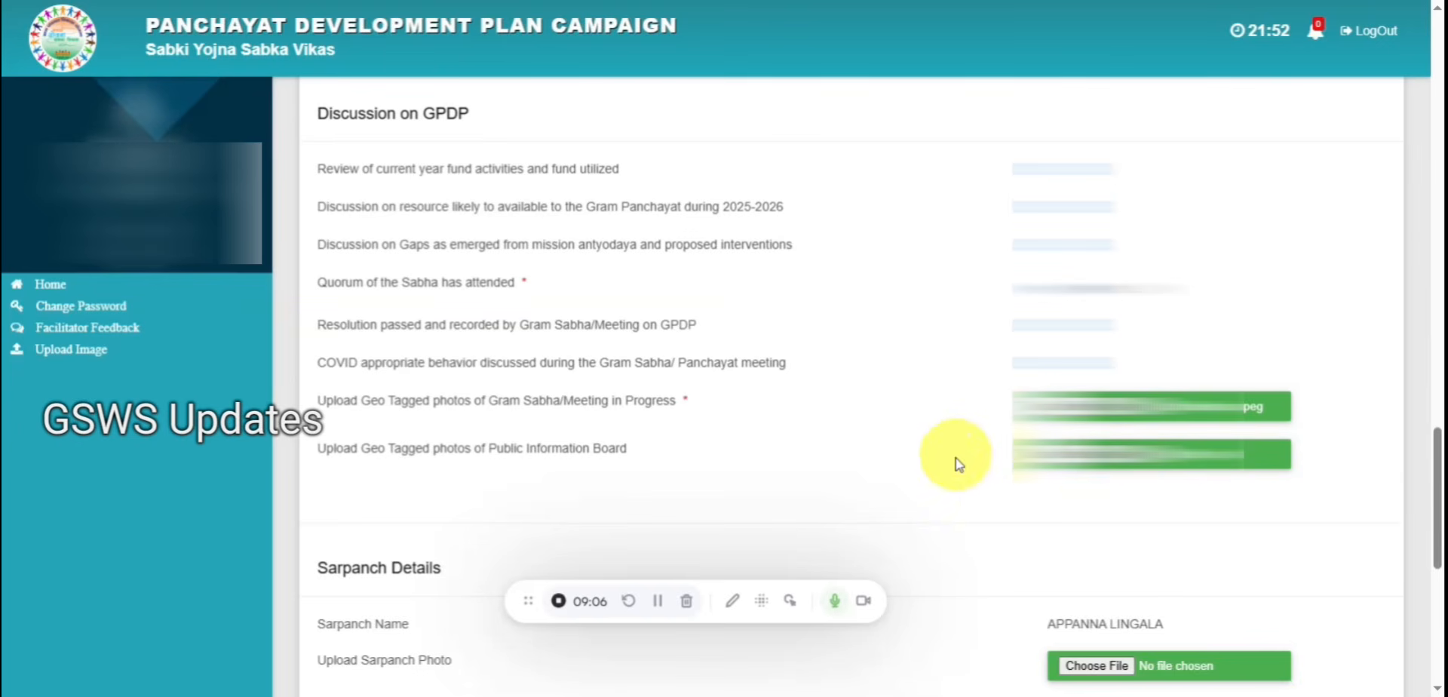
pyautogui.scroll(-4, 958, 462)
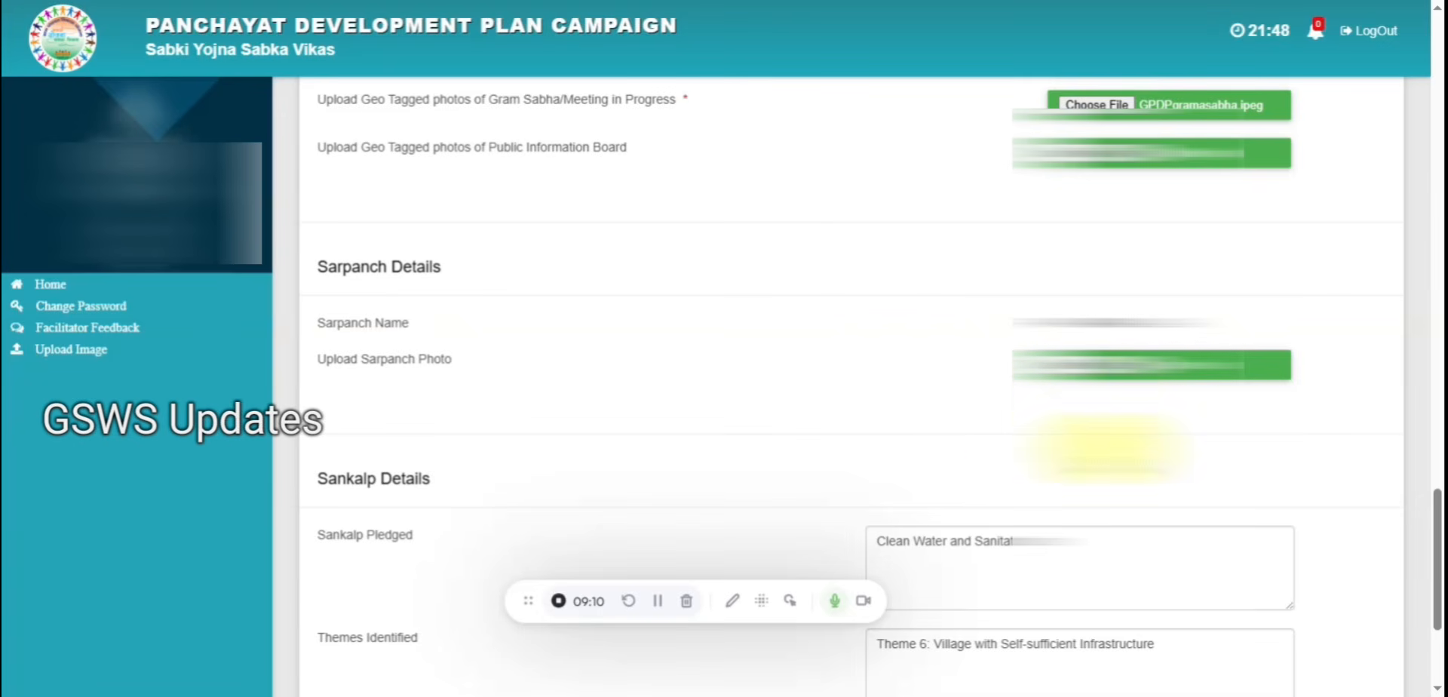
pyautogui.scroll(-3, 1105, 449)
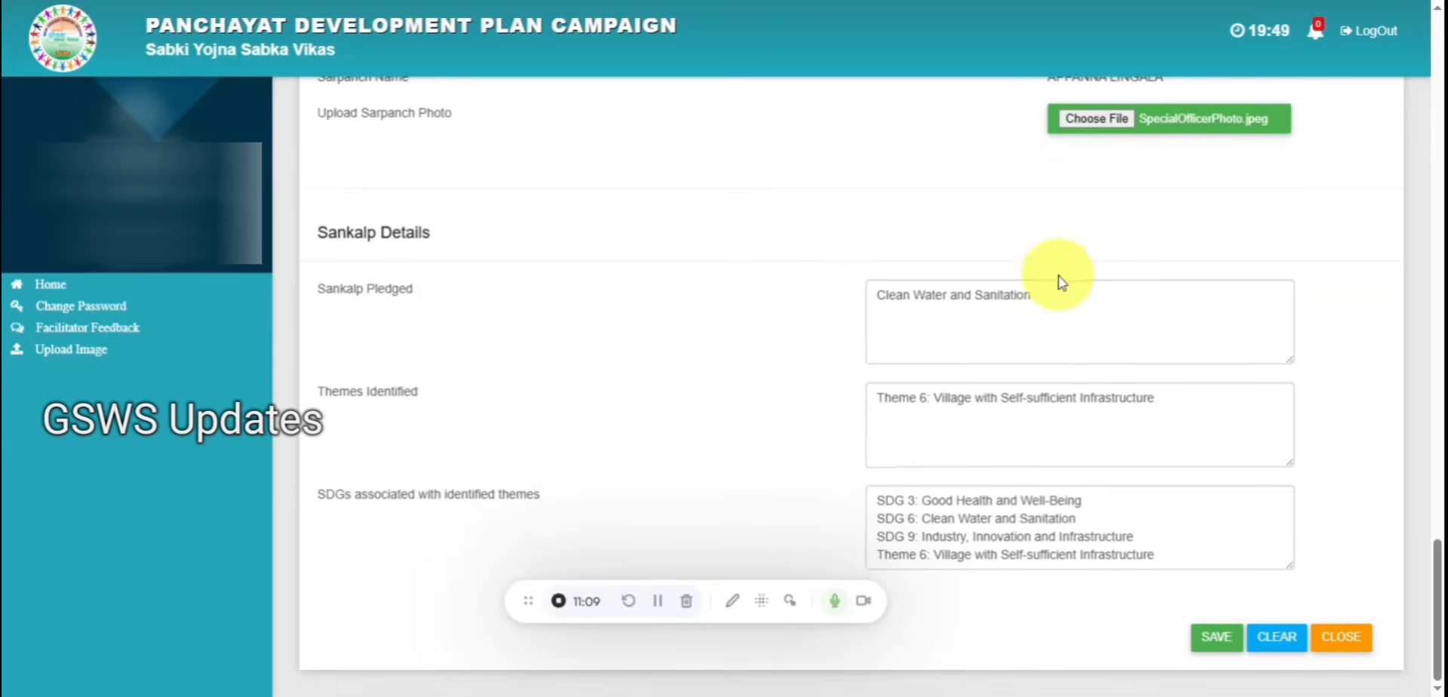
pyautogui.click(1217, 634)
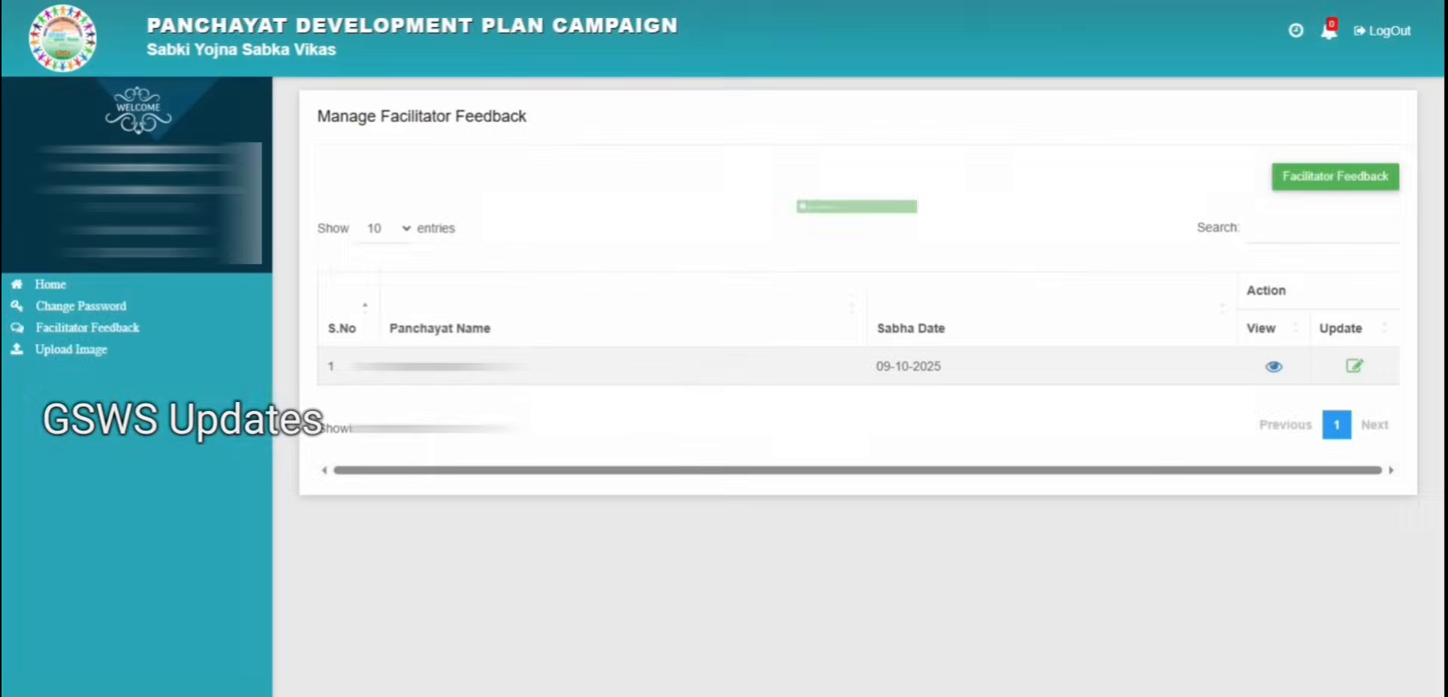